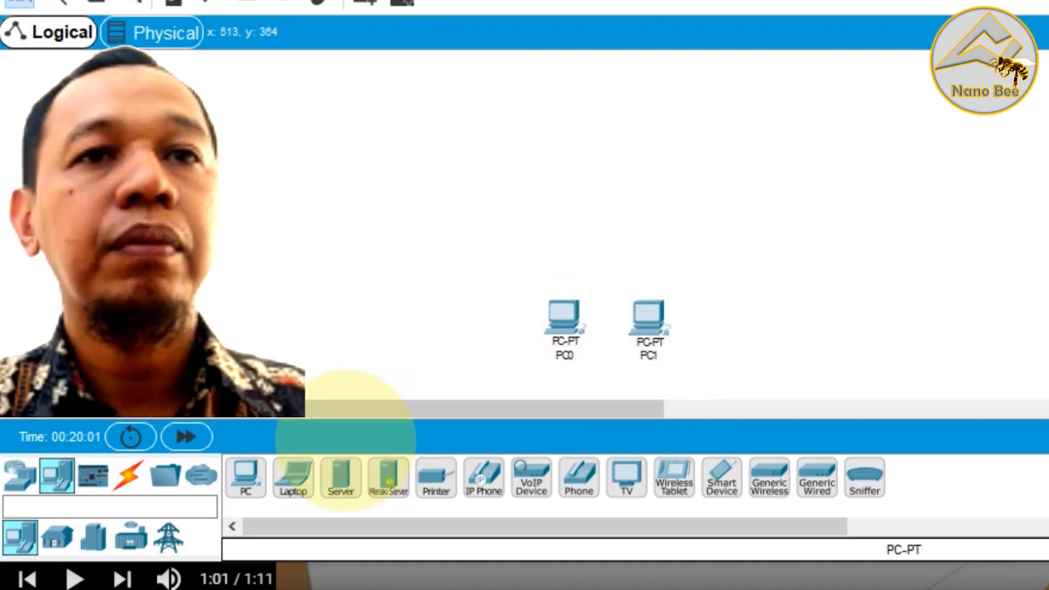
# Add two more PCs, PC2 and PC3, side by side, to the right of PC0 and PC1
pyautogui.click(246, 473)
pyautogui.click(866, 328)
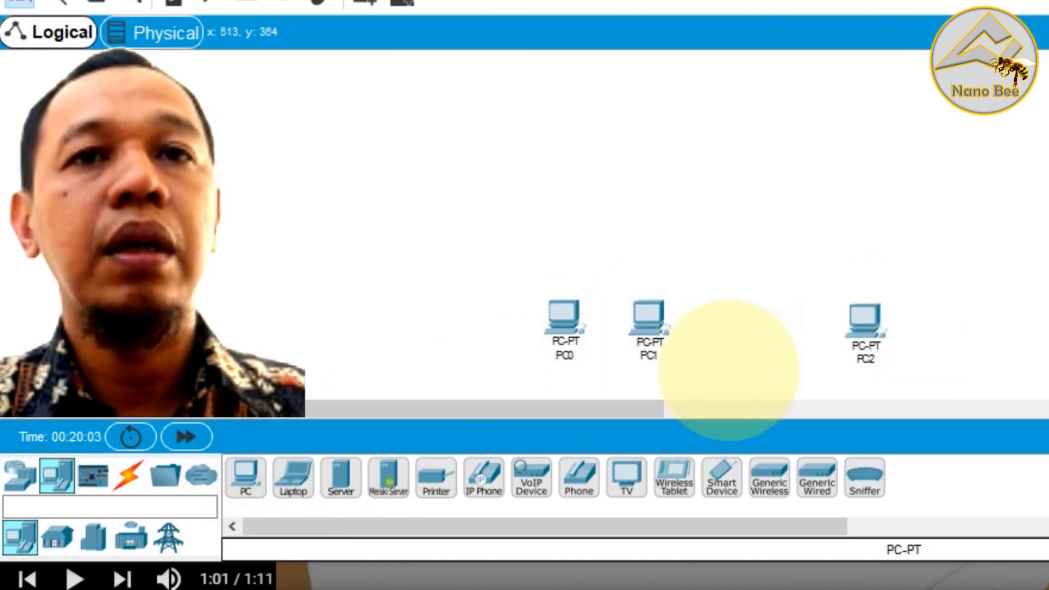
pyautogui.click(245, 476)
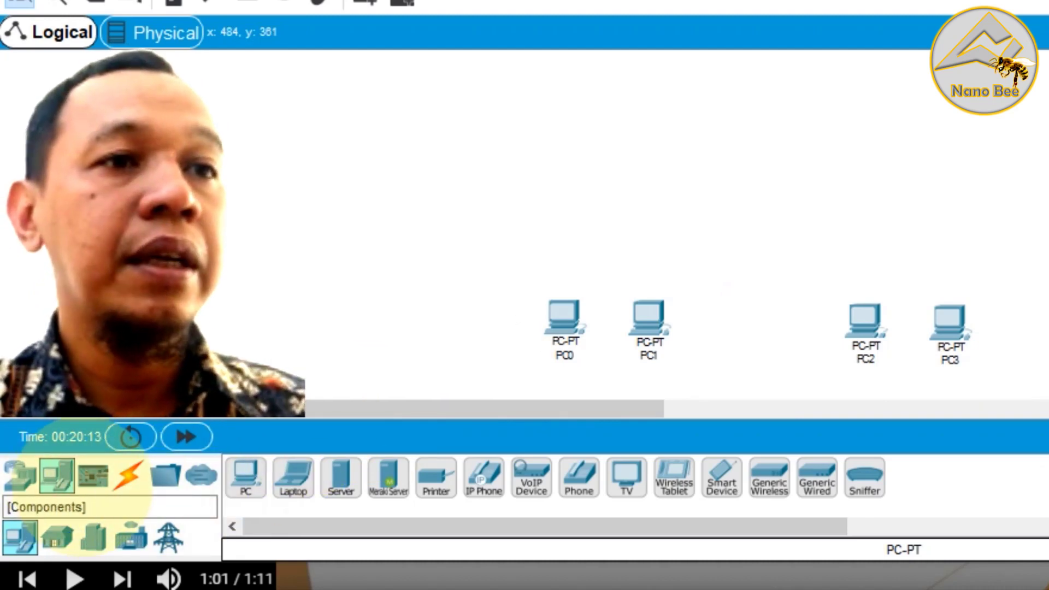
# Place two 2950-24 switches, one above PC0 and PC1 and the other above PC2 and PC3
pyautogui.click(20, 474)
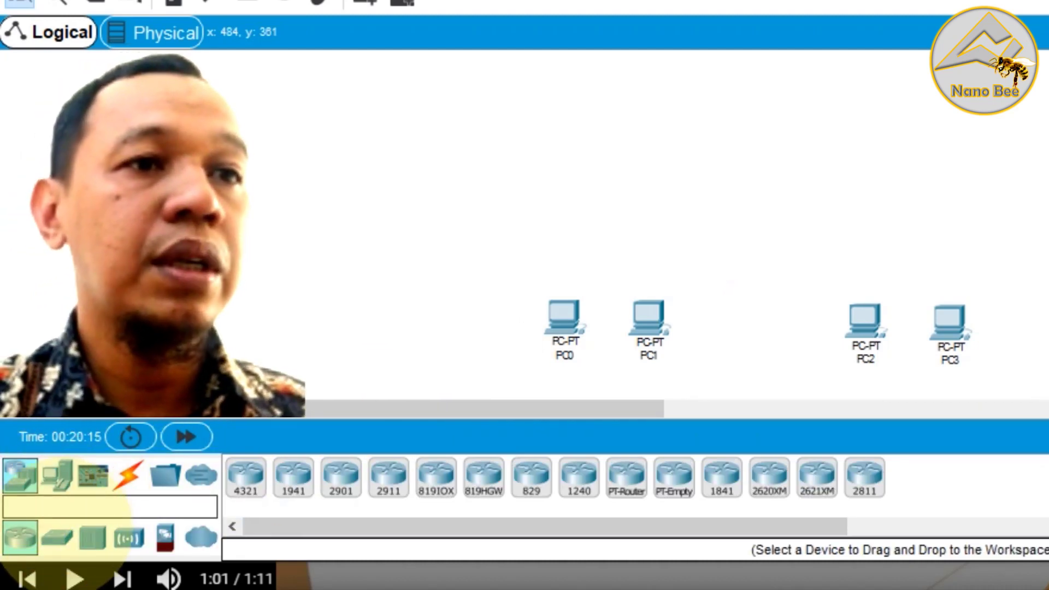
pyautogui.click(57, 538)
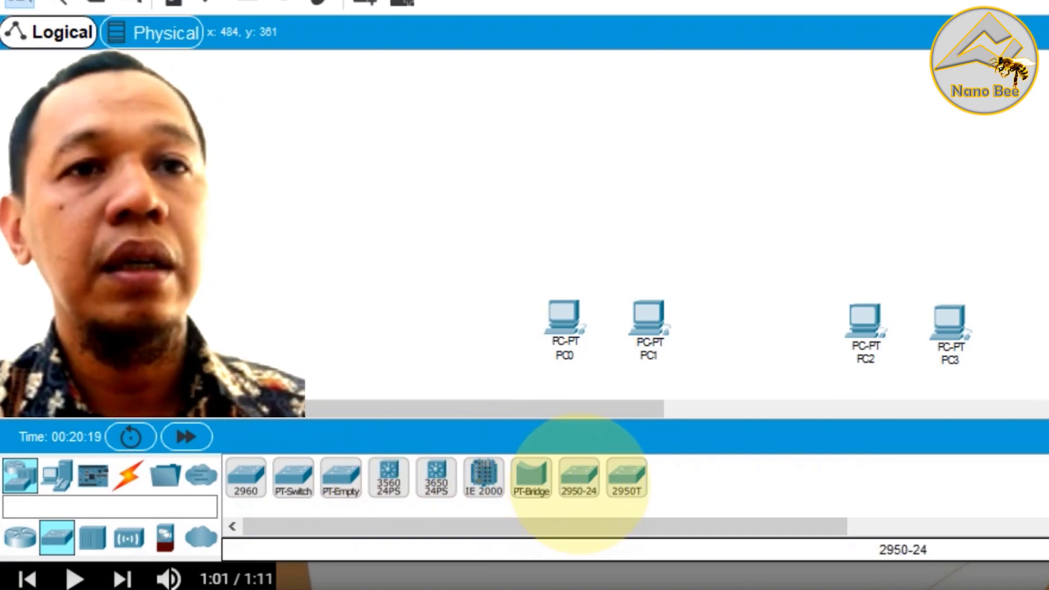
pyautogui.click(579, 481)
pyautogui.click(607, 236)
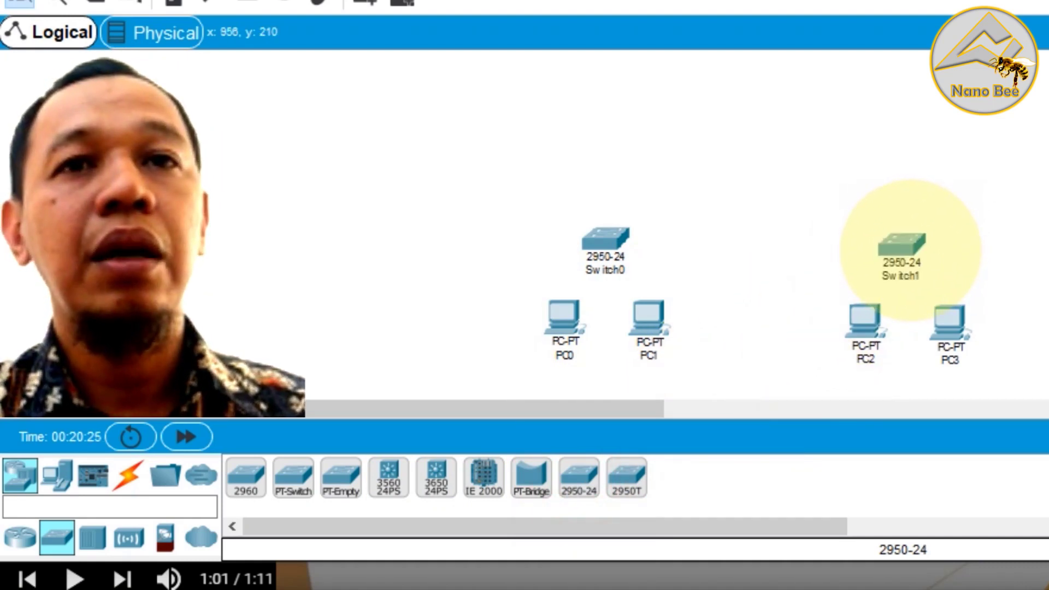
pyautogui.moveTo(907, 245)
pyautogui.mouseDown()
pyautogui.moveTo(916, 251)
pyautogui.moveTo(870, 235)
pyautogui.moveTo(897, 247)
pyautogui.mouseUp()
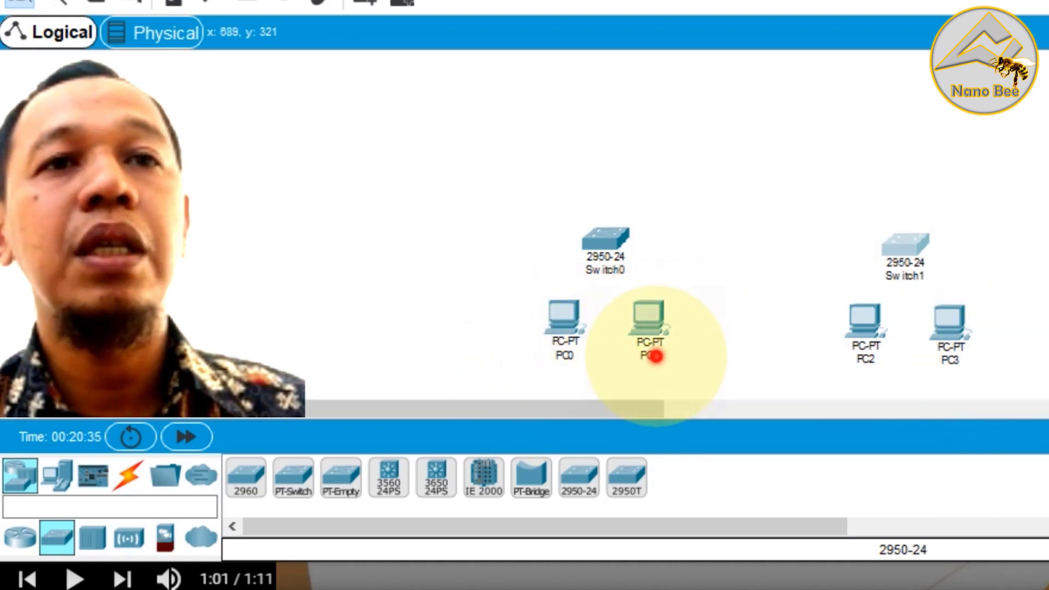
pyautogui.click(651, 352)
pyautogui.click(894, 373)
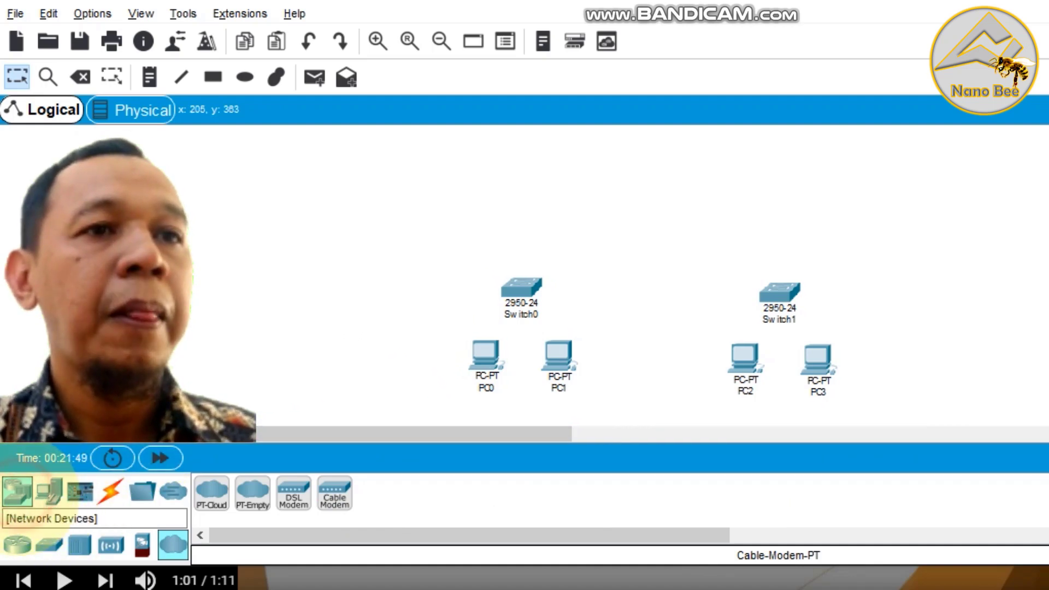
# Place a DSL modem above each switch and a PT-Cloud centred above the two modems
pyautogui.click(17, 544)
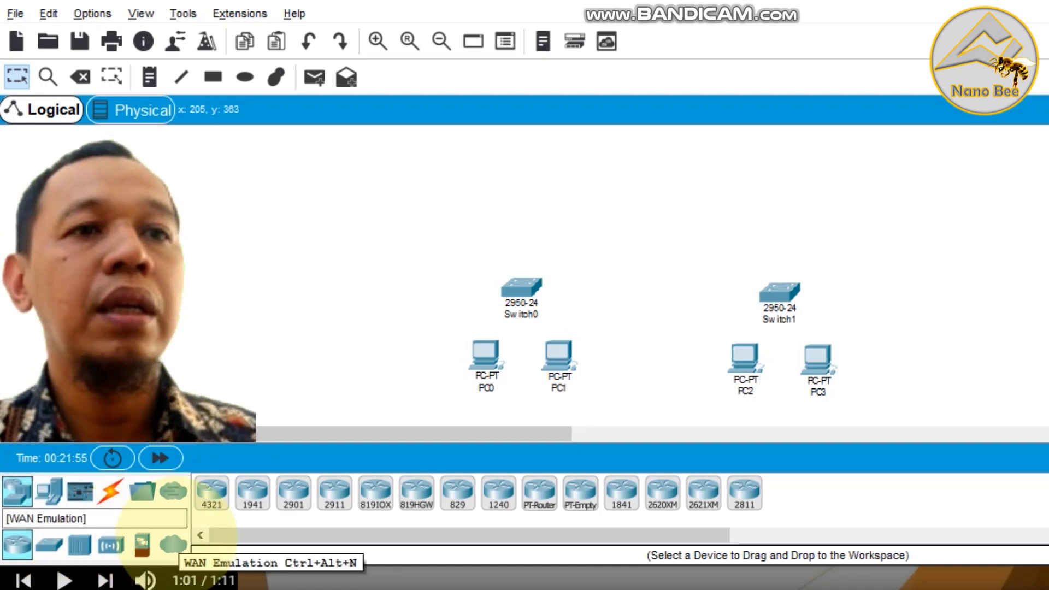
pyautogui.click(173, 544)
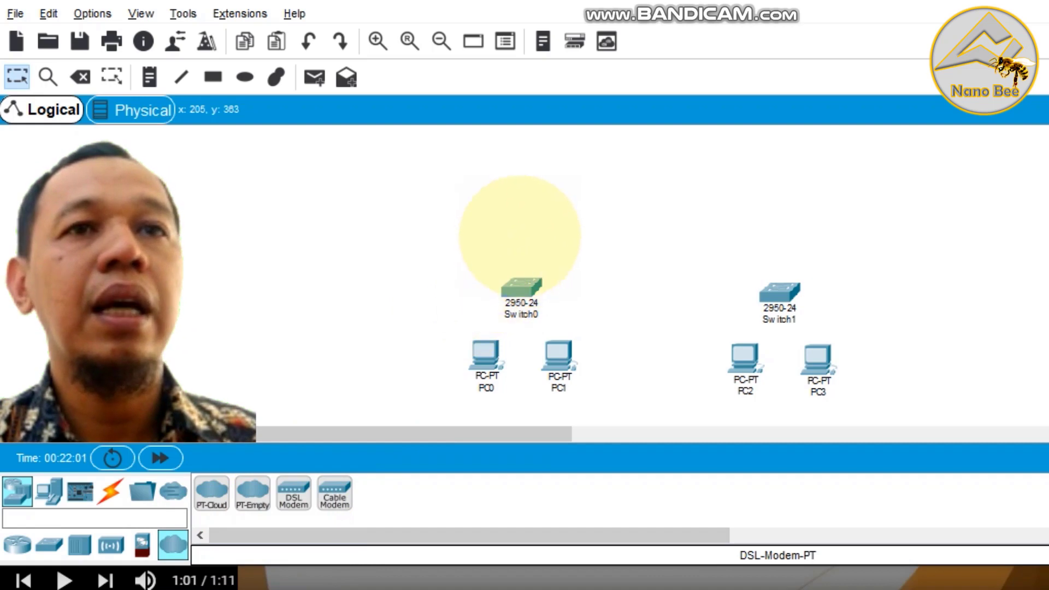
pyautogui.click(531, 230)
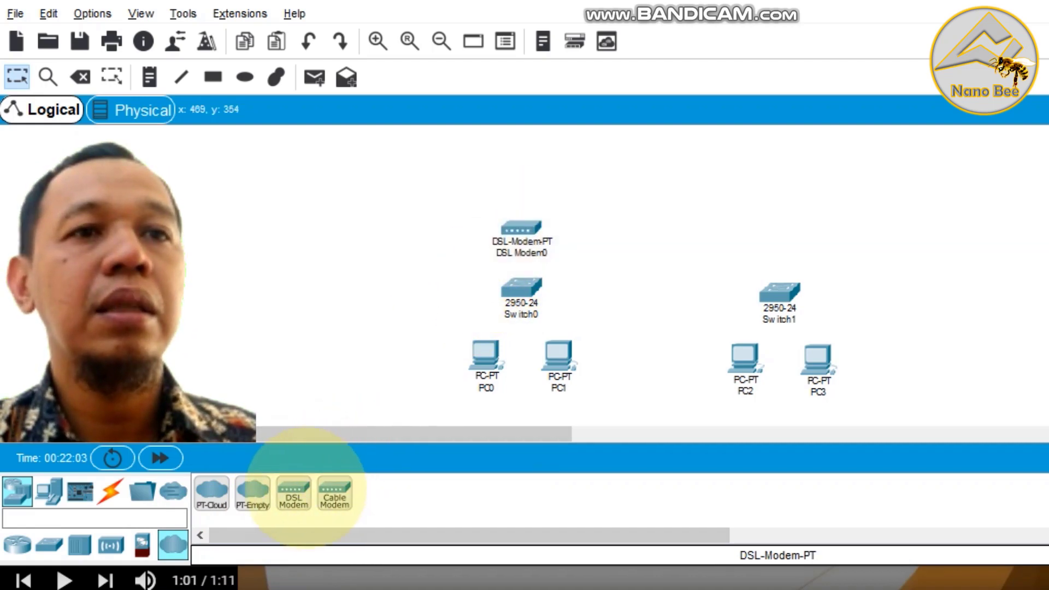
pyautogui.click(293, 494)
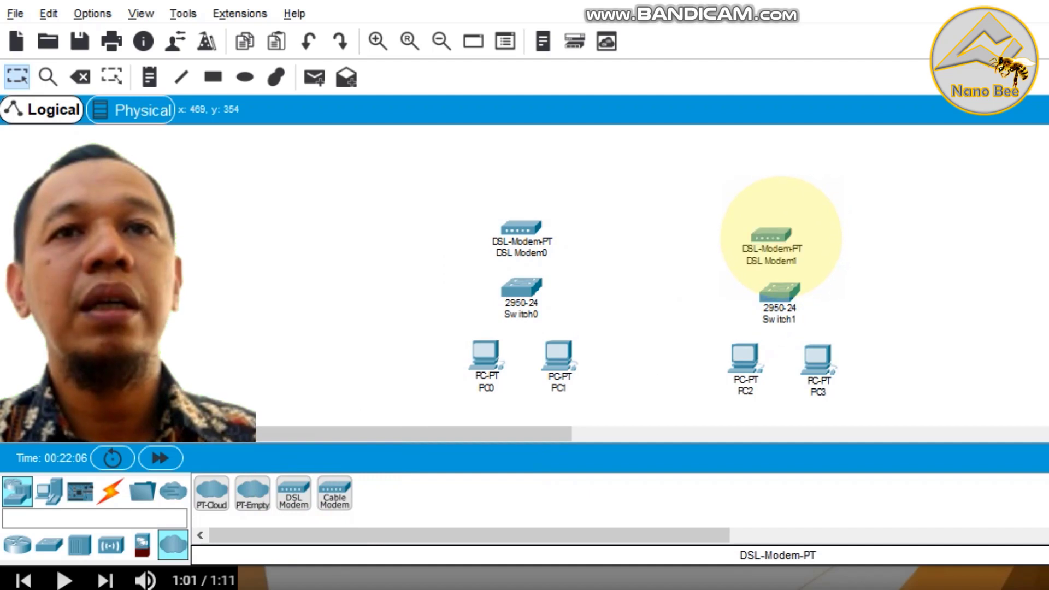
pyautogui.moveTo(778, 236); pyautogui.dragTo(787, 239)
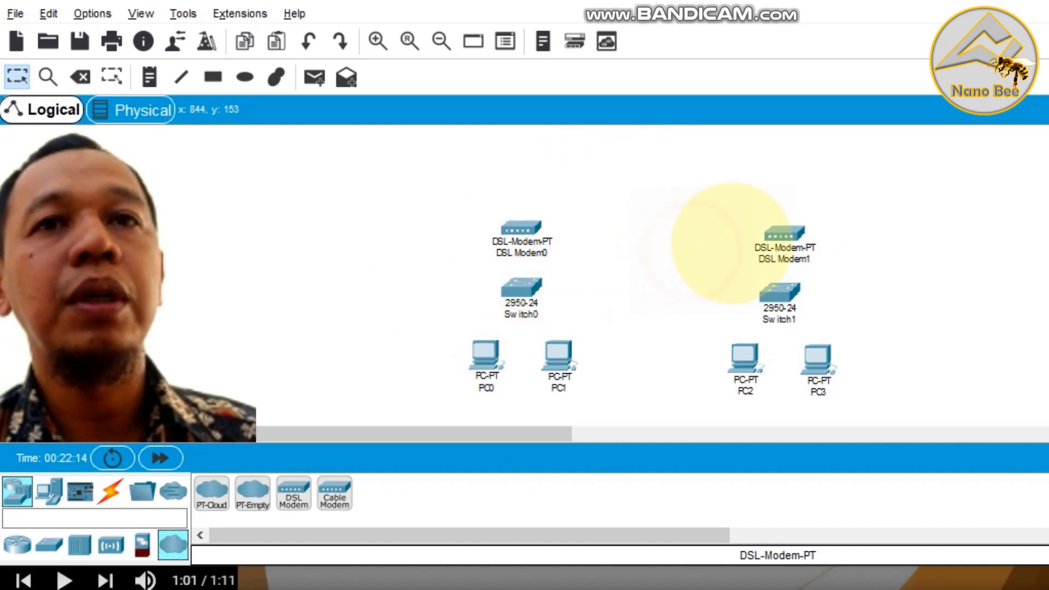
pyautogui.moveTo(773, 236); pyautogui.dragTo(770, 234)
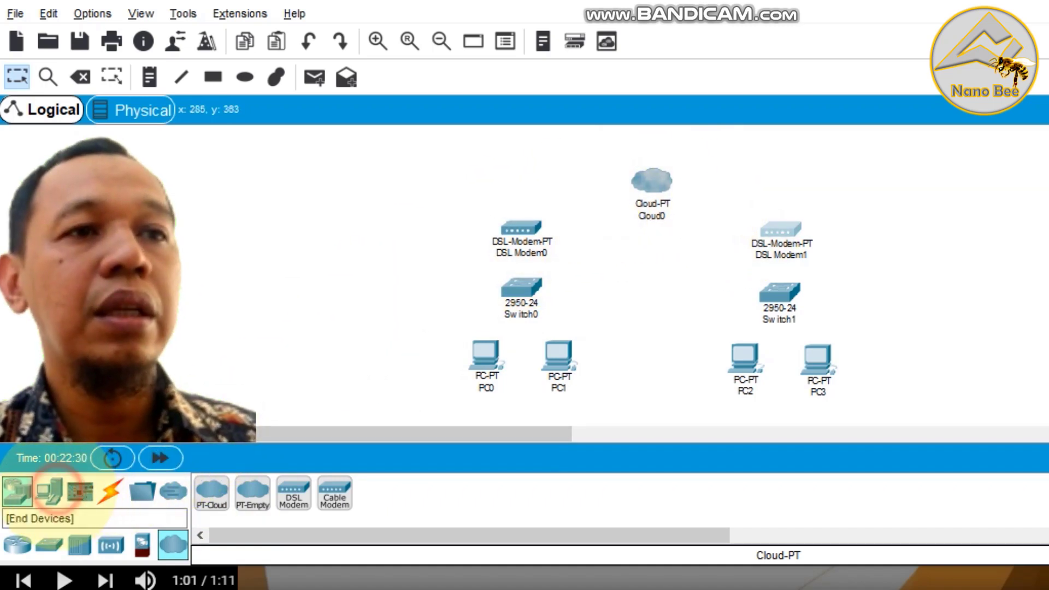
# Add a server at the far left of the workspace and move the cloud slightly higher
pyautogui.click(51, 490)
pyautogui.click(294, 492)
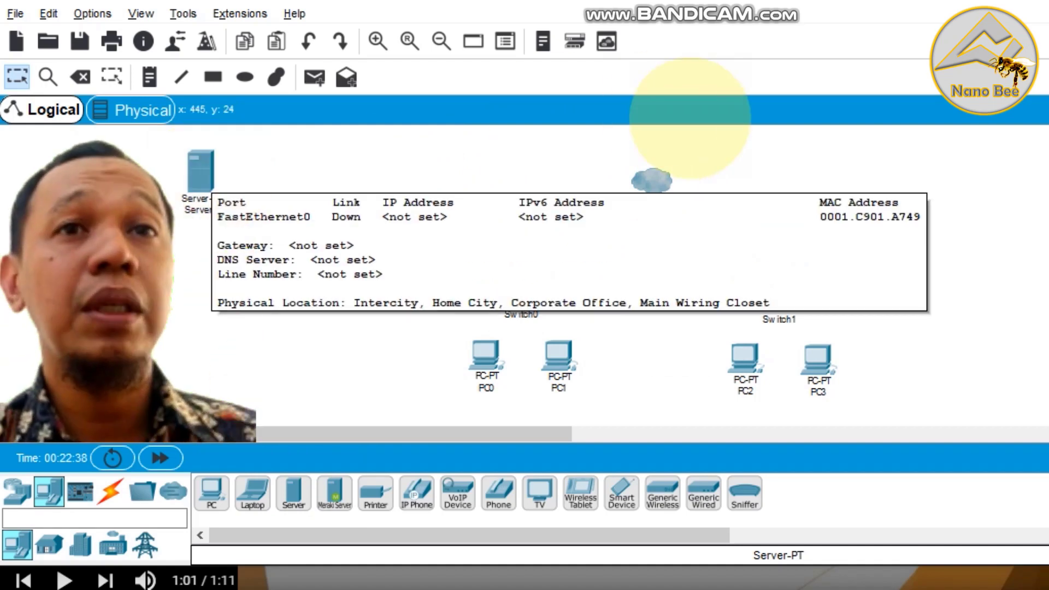
pyautogui.moveTo(664, 178); pyautogui.dragTo(663, 157)
pyautogui.click(204, 186)
pyautogui.moveTo(204, 186); pyautogui.dragTo(206, 182)
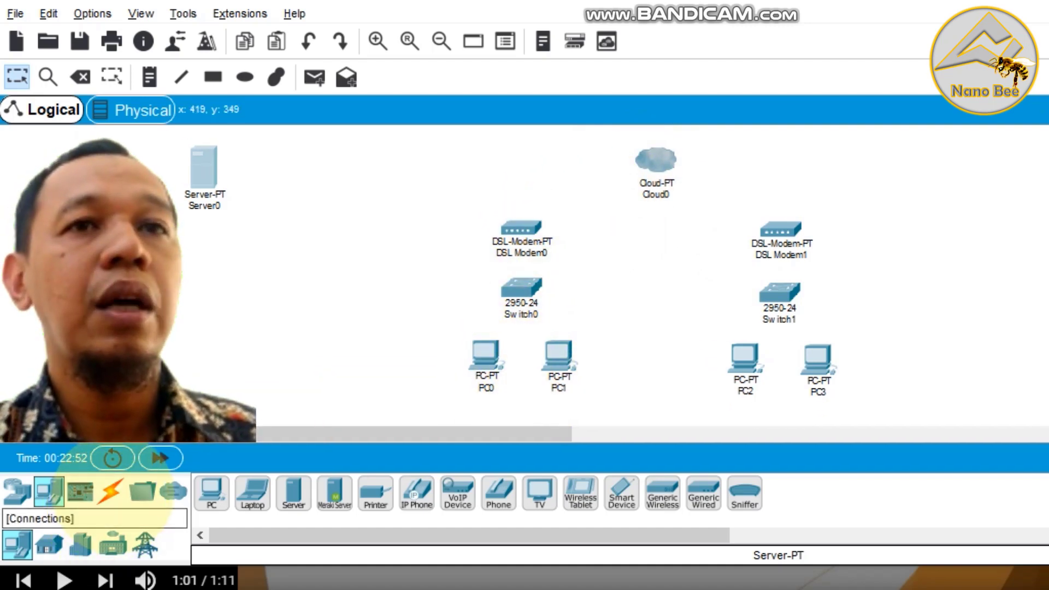
# Connect PC0 and PC1 to Switch0, letting the connection type be chosen automatically
pyautogui.click(110, 492)
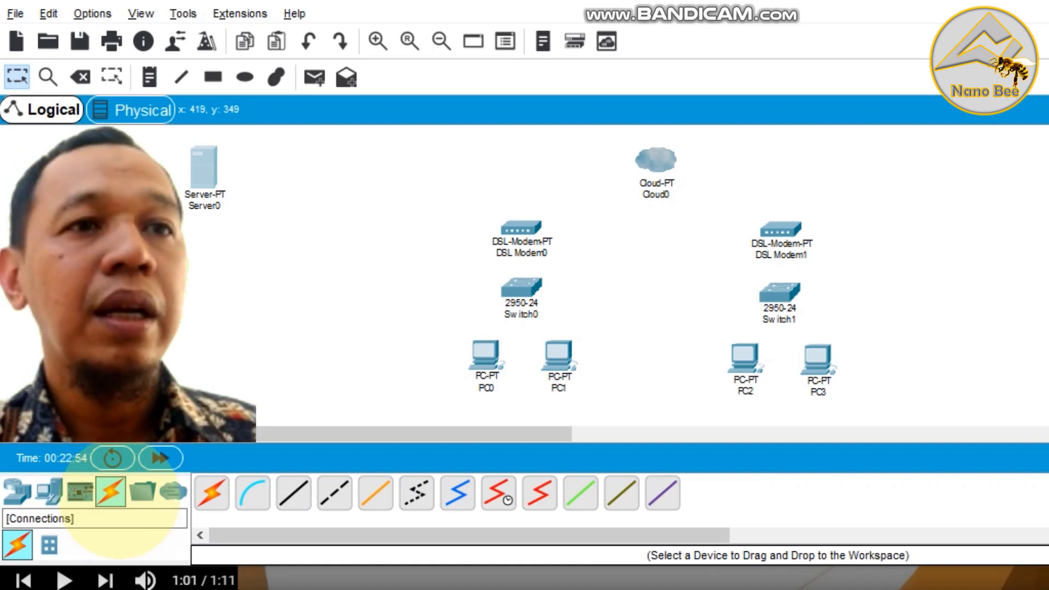
pyautogui.click(211, 494)
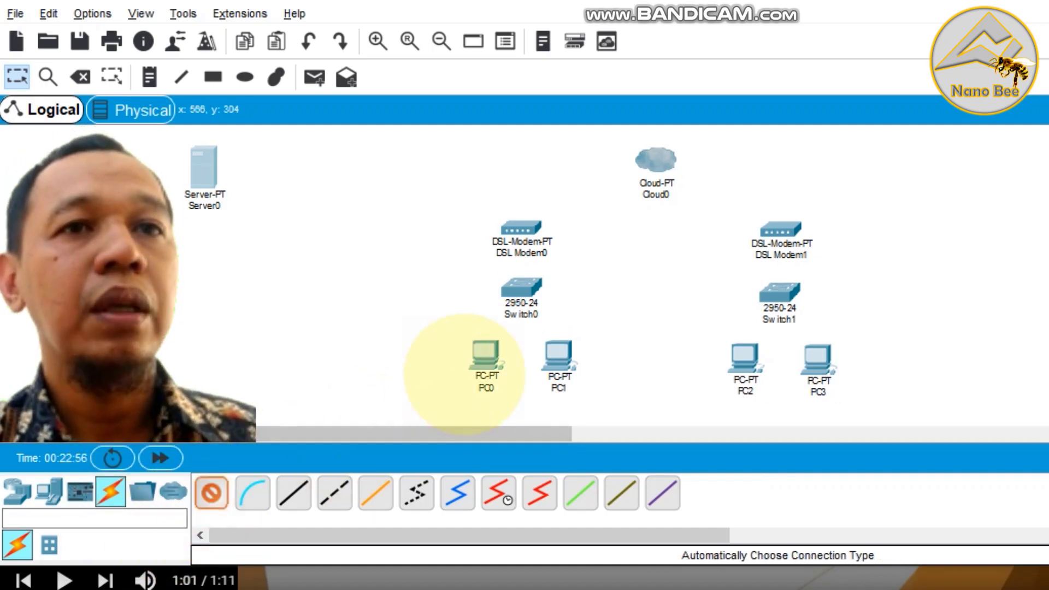
pyautogui.click(484, 350)
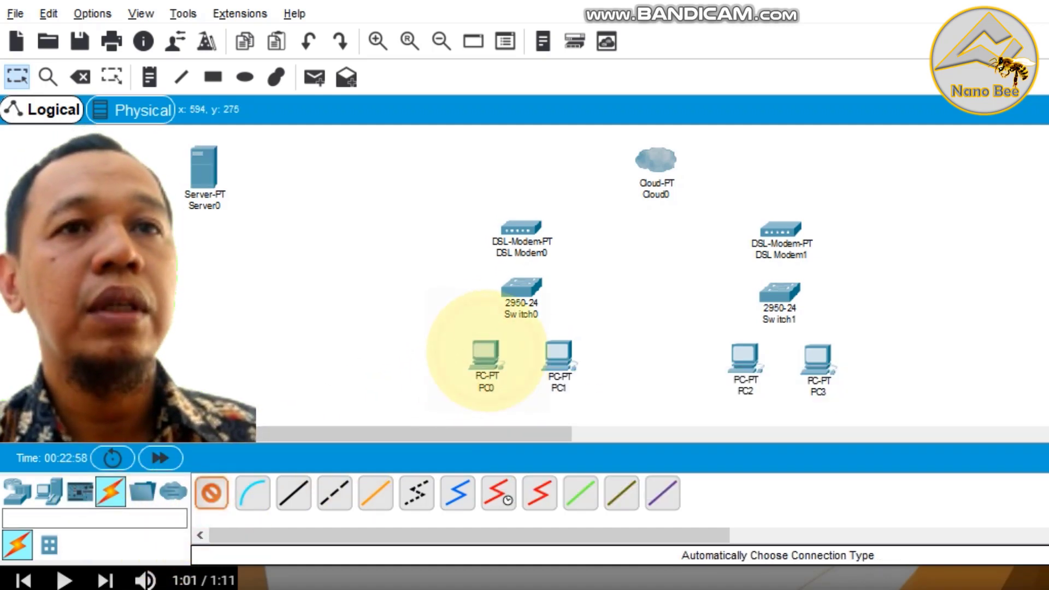
pyautogui.click(516, 287)
pyautogui.click(211, 493)
pyautogui.click(559, 355)
pyautogui.click(513, 281)
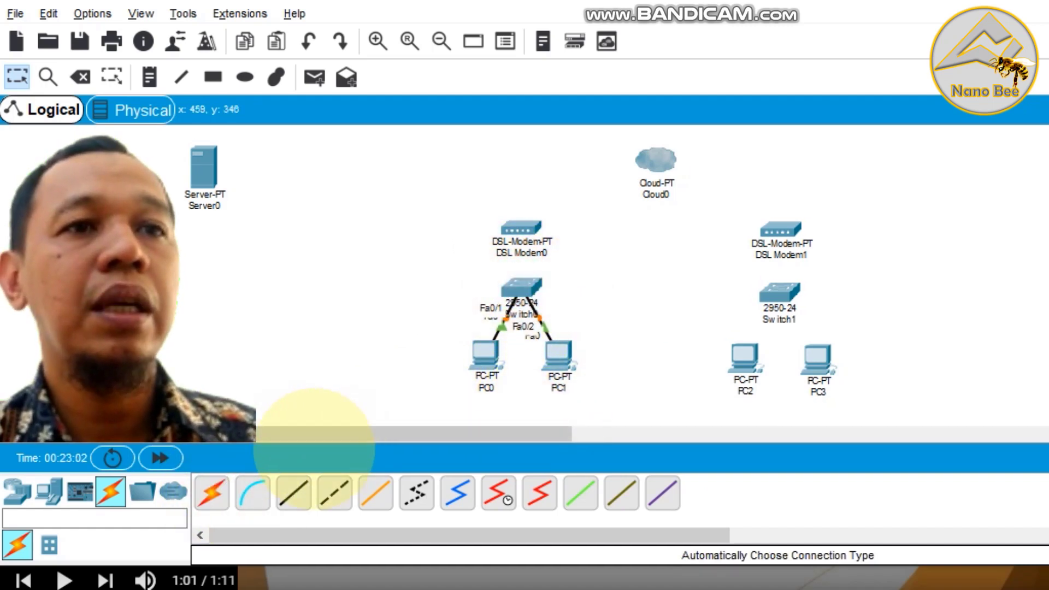
# Connect Switch0 to DSL Modem0 and DSL Modem0 to Cloud0, shifting the modem slightly upward
pyautogui.click(520, 285)
pyautogui.click(518, 232)
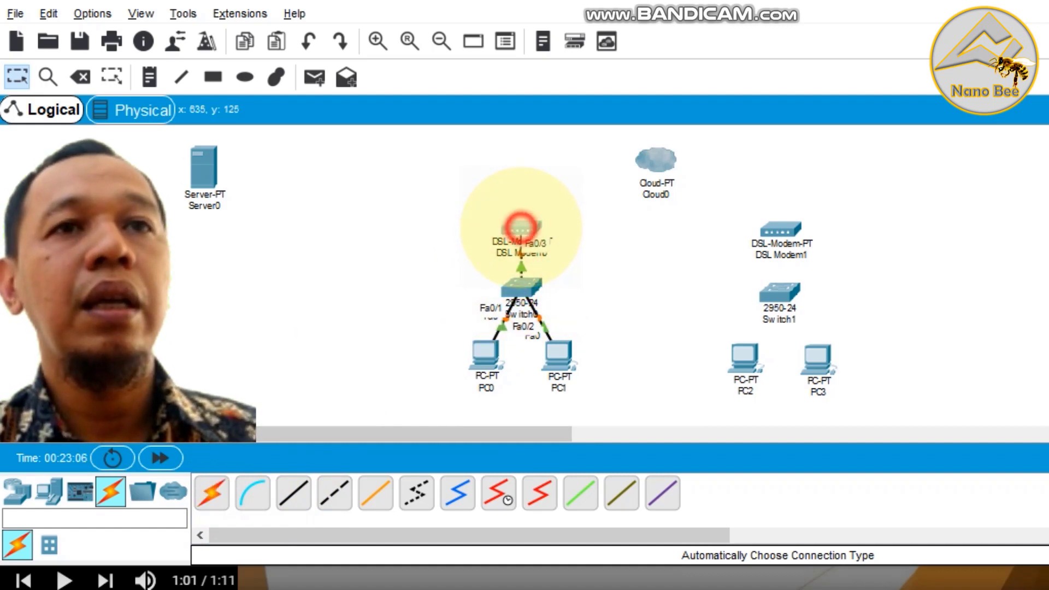
pyautogui.moveTo(521, 227); pyautogui.dragTo(522, 221)
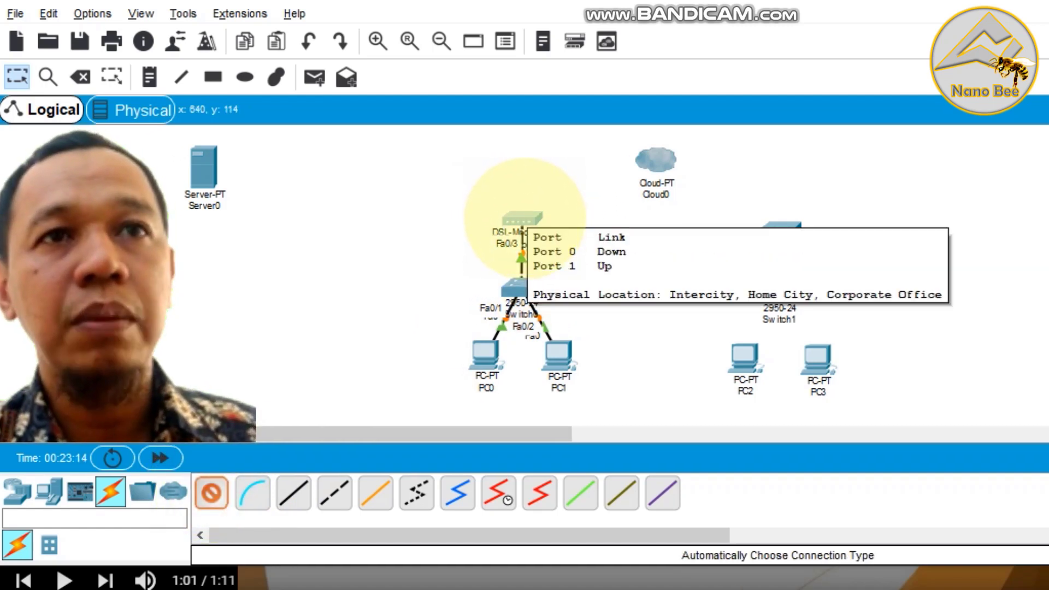
pyautogui.click(522, 217)
pyautogui.click(656, 160)
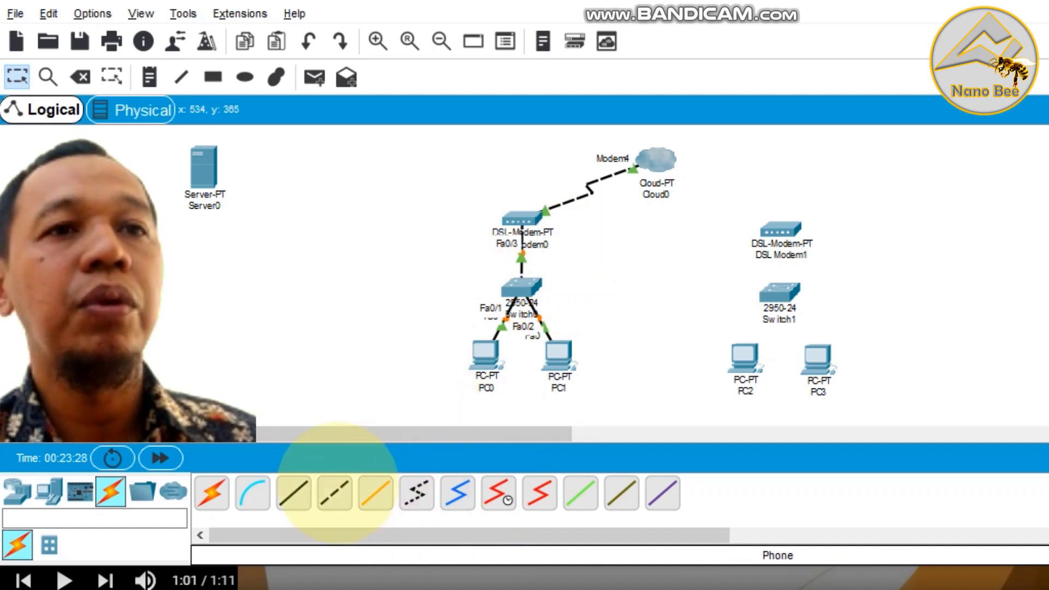
# Connect Cloud0 to Server0 and to DSL Modem1 with automatically chosen connection types
pyautogui.click(212, 491)
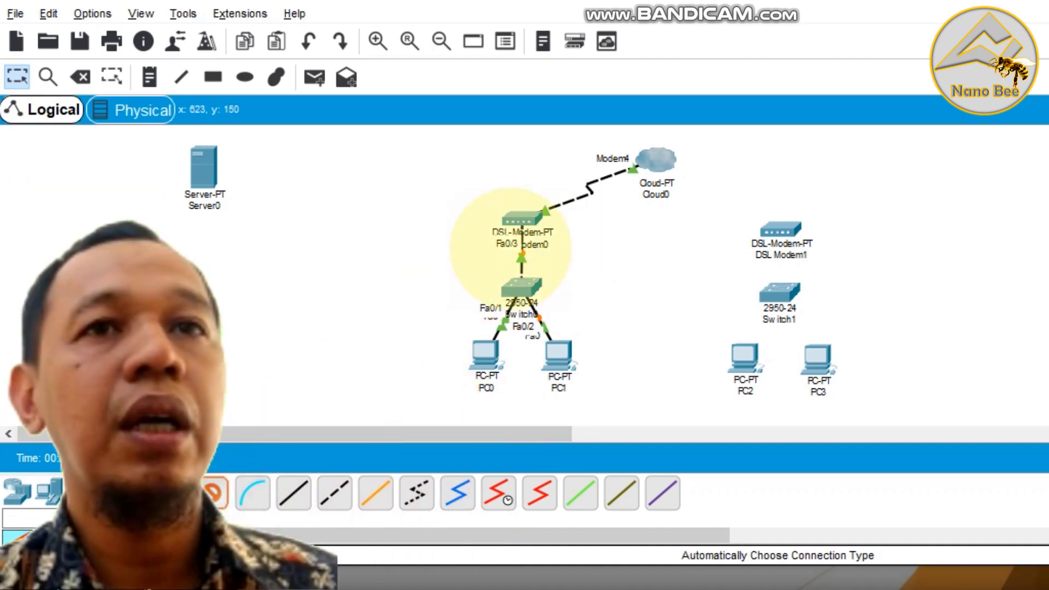
pyautogui.click(647, 156)
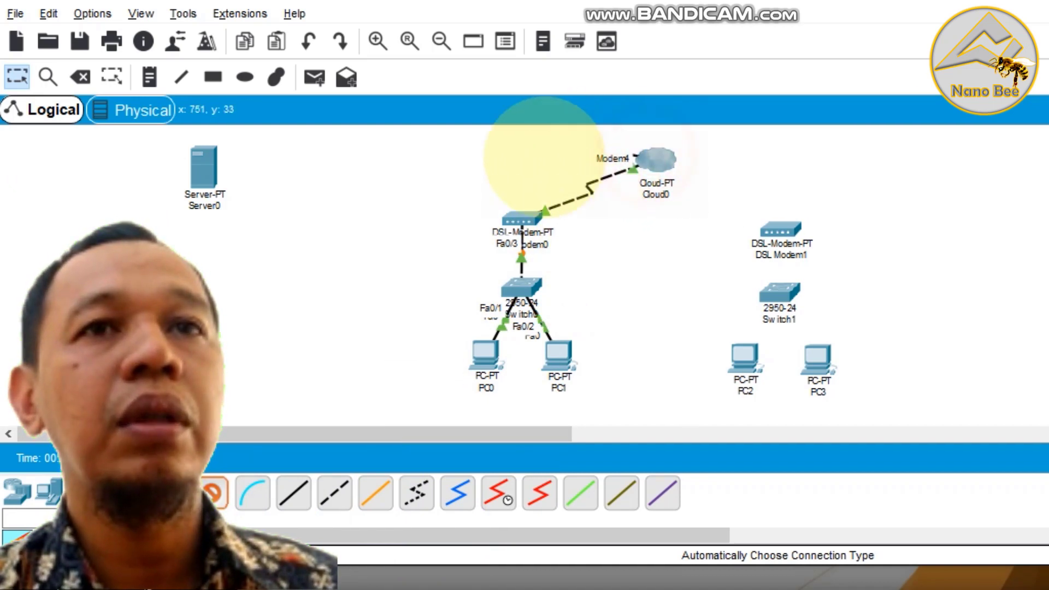
pyautogui.click(197, 167)
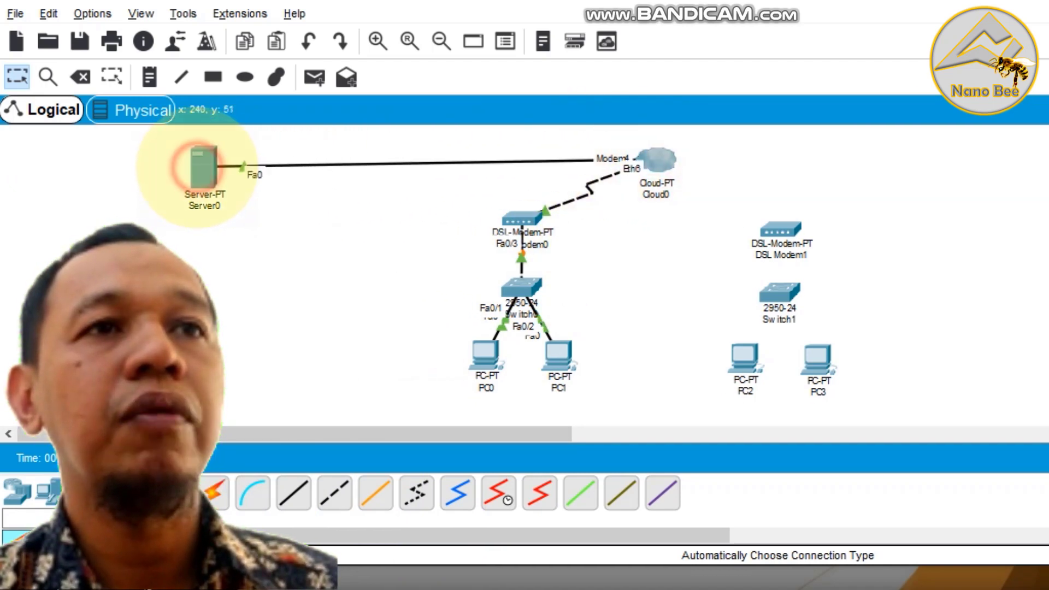
pyautogui.click(216, 495)
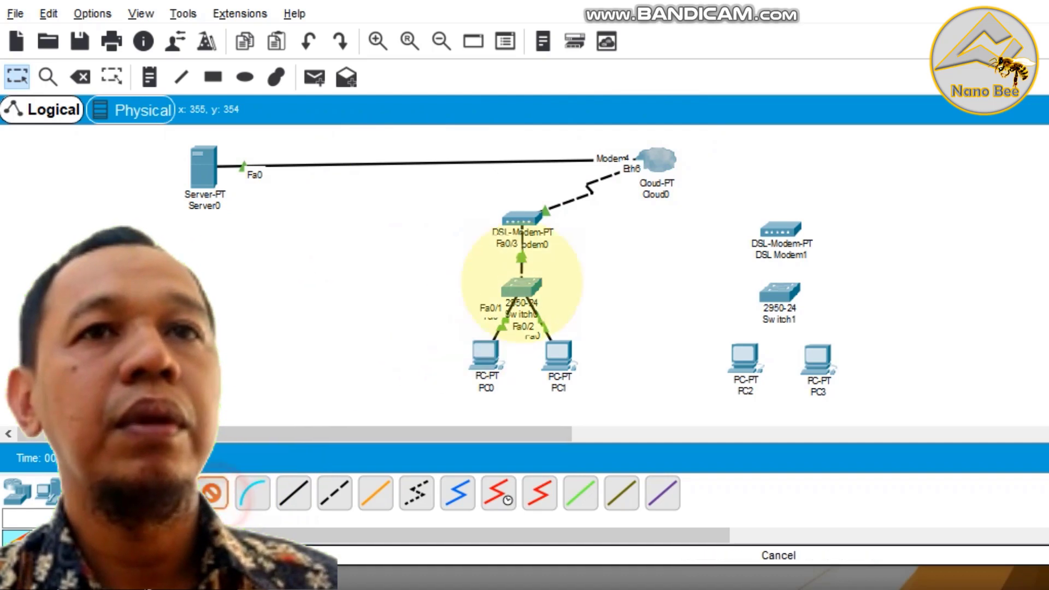
pyautogui.click(783, 230)
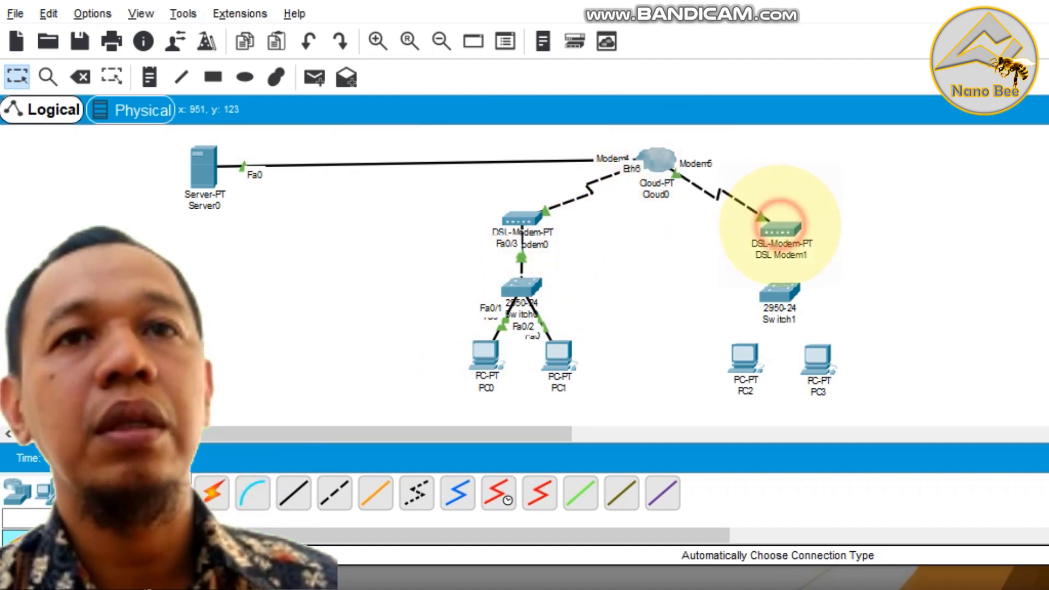
# Connect DSL Modem1 to Switch1 with an automatically chosen connection type
pyautogui.click(213, 493)
pyautogui.click(782, 230)
pyautogui.click(780, 289)
pyautogui.click(782, 288)
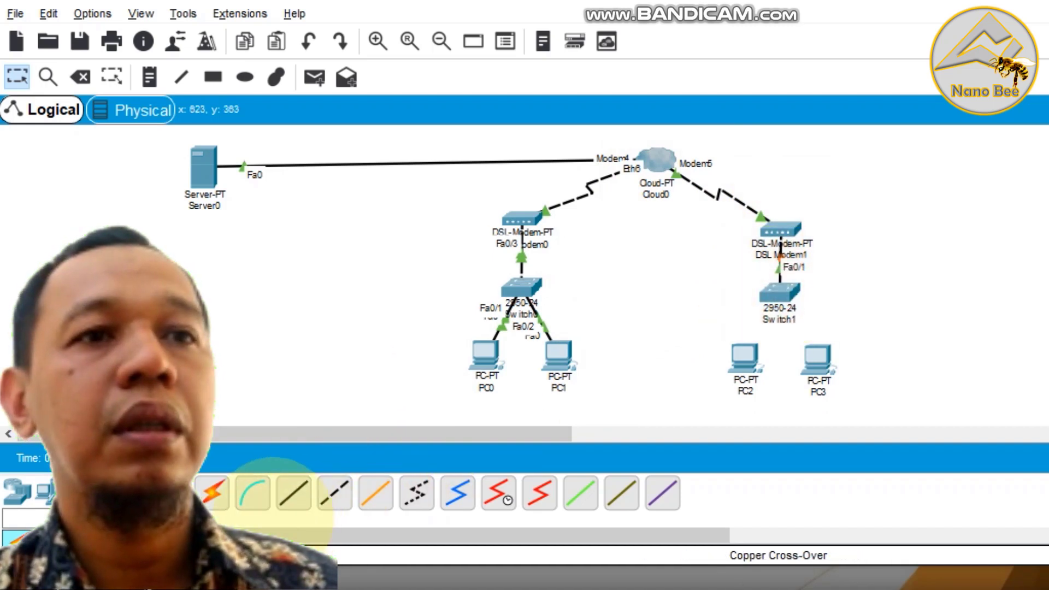
# Connect Switch1 to PC2 and PC3, letting the connection type be chosen automatically
pyautogui.click(213, 493)
pyautogui.click(780, 291)
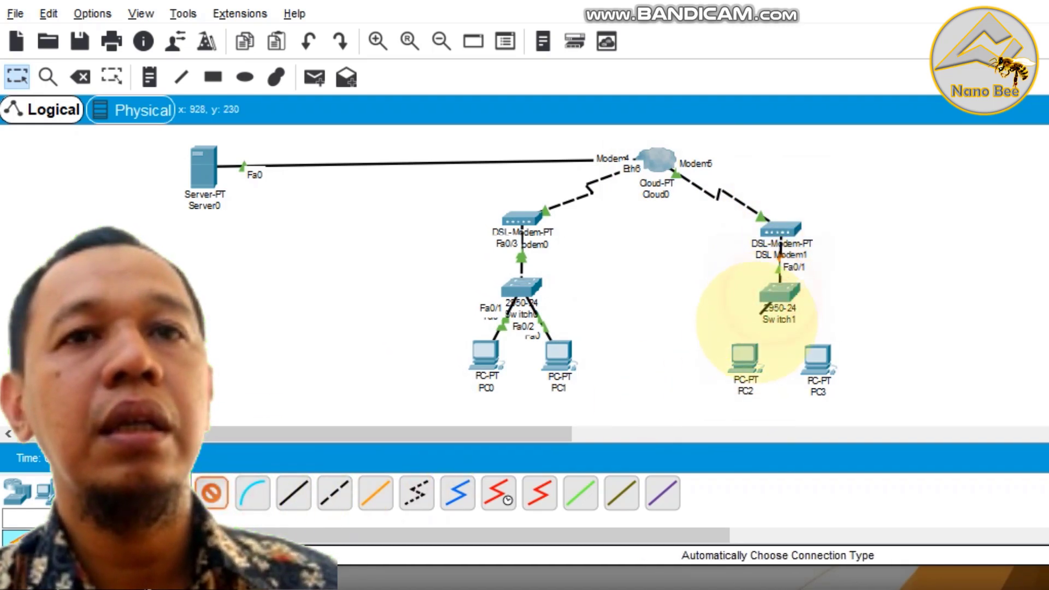
pyautogui.click(744, 356)
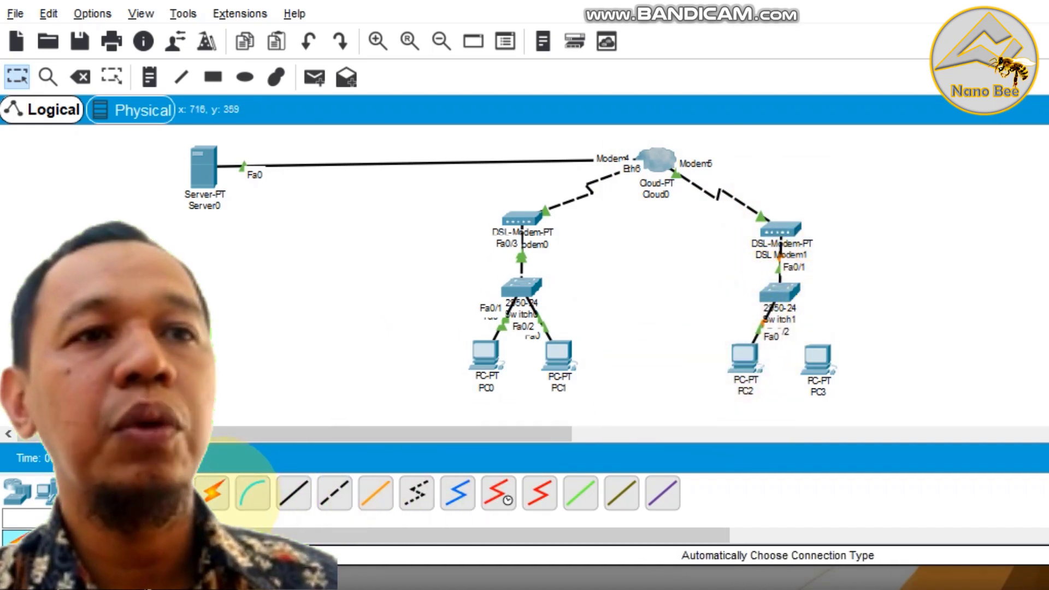
pyautogui.click(214, 493)
pyautogui.click(780, 289)
pyautogui.click(818, 358)
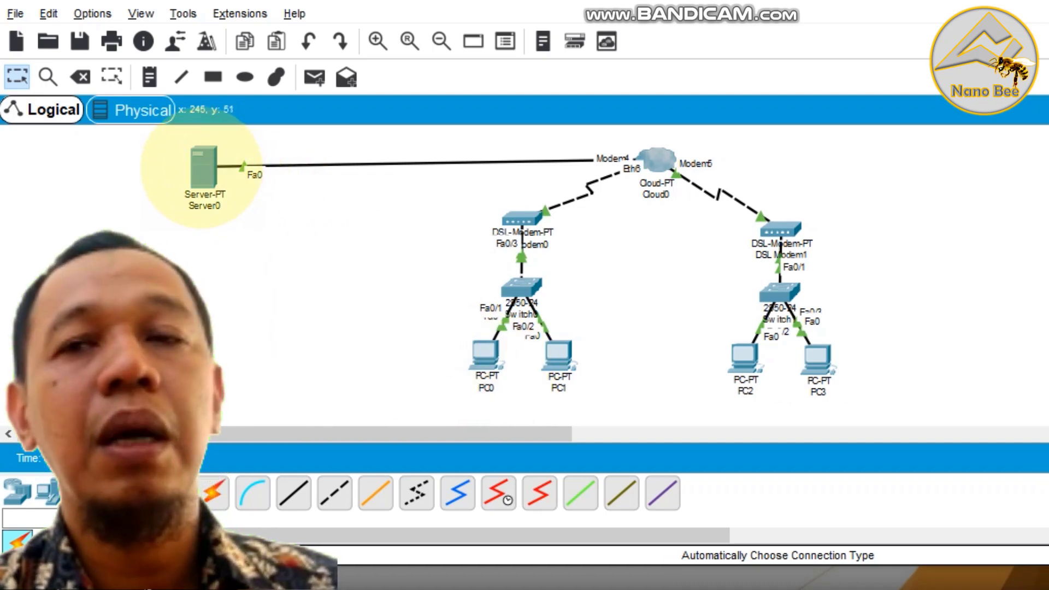
# Give Server0 the static IP address 8.8.8.8 with subnet mask 255.0.0.0
pyautogui.moveTo(202, 171)
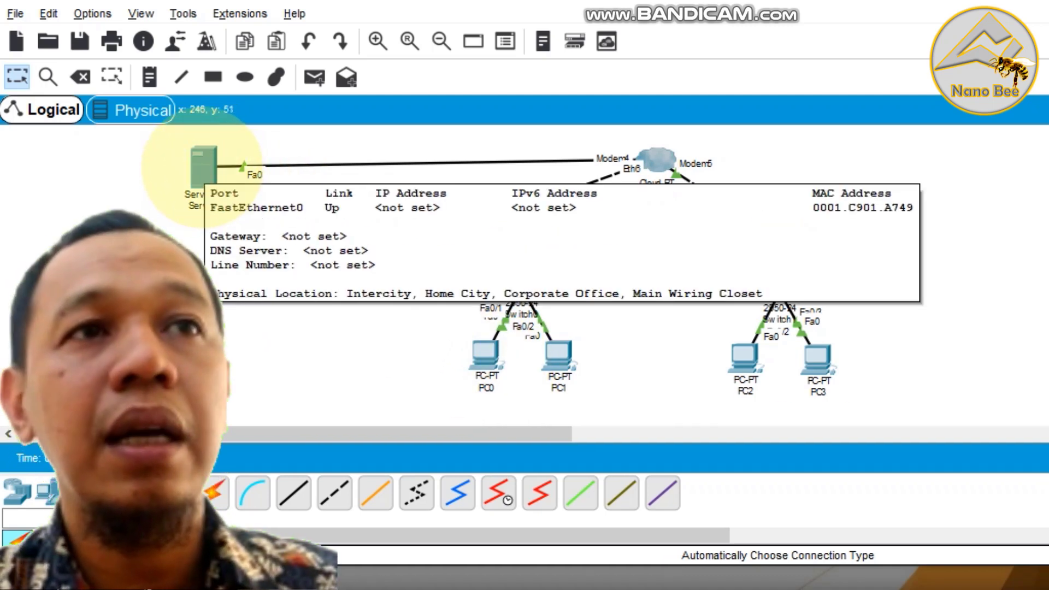
pyautogui.click(202, 170)
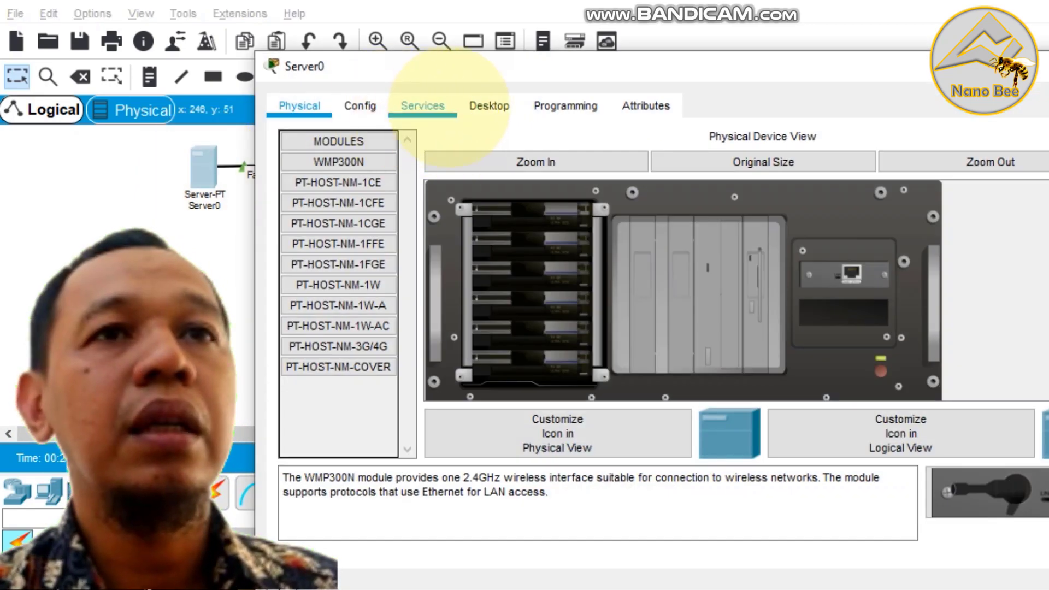
pyautogui.click(488, 106)
pyautogui.moveTo(550, 65); pyautogui.dragTo(390, 71)
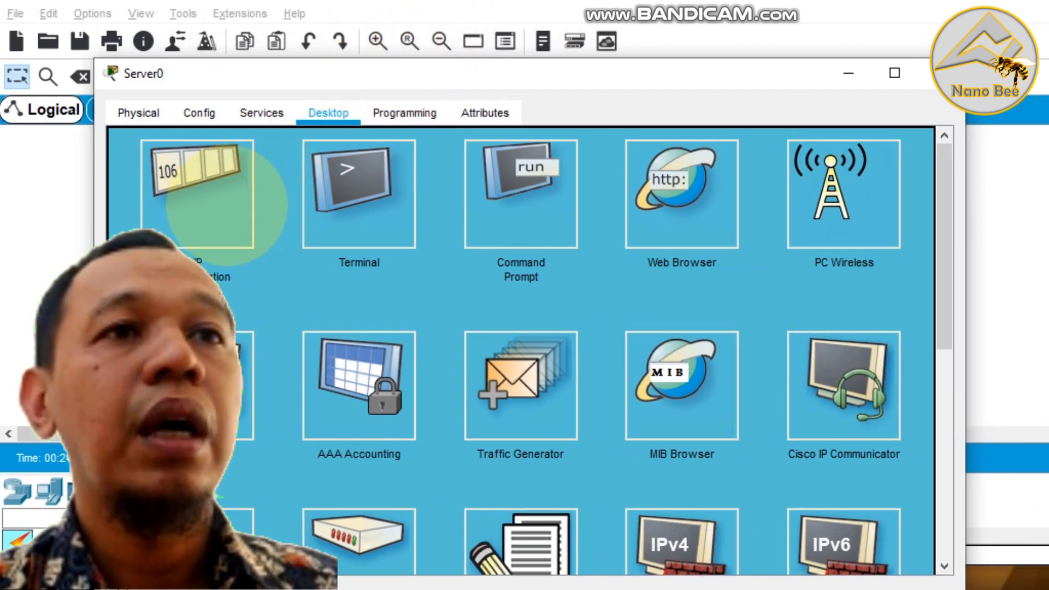
pyautogui.click(218, 199)
pyautogui.click(434, 168)
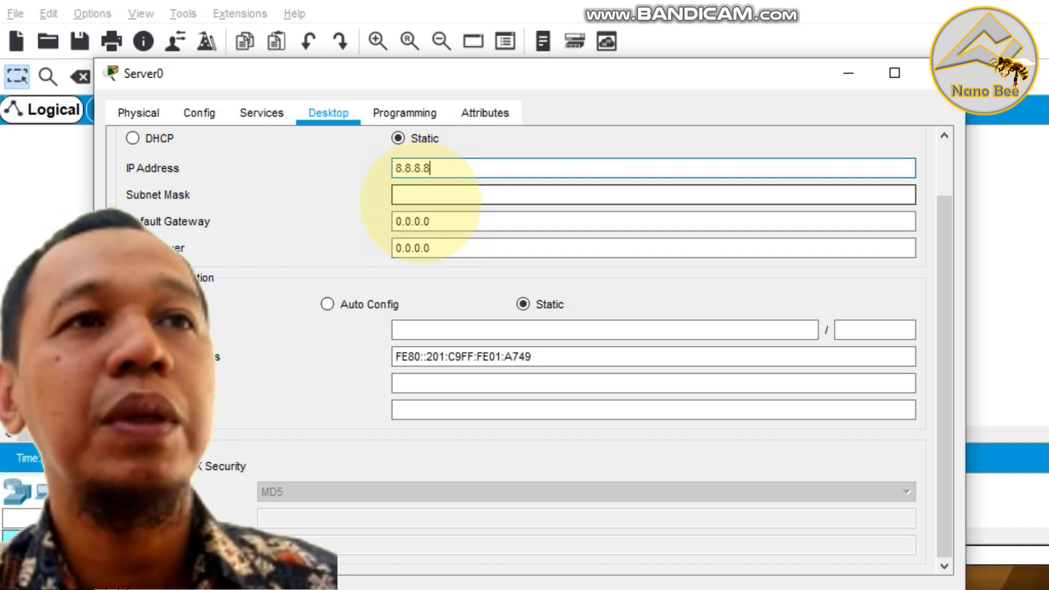
pyautogui.click(416, 195)
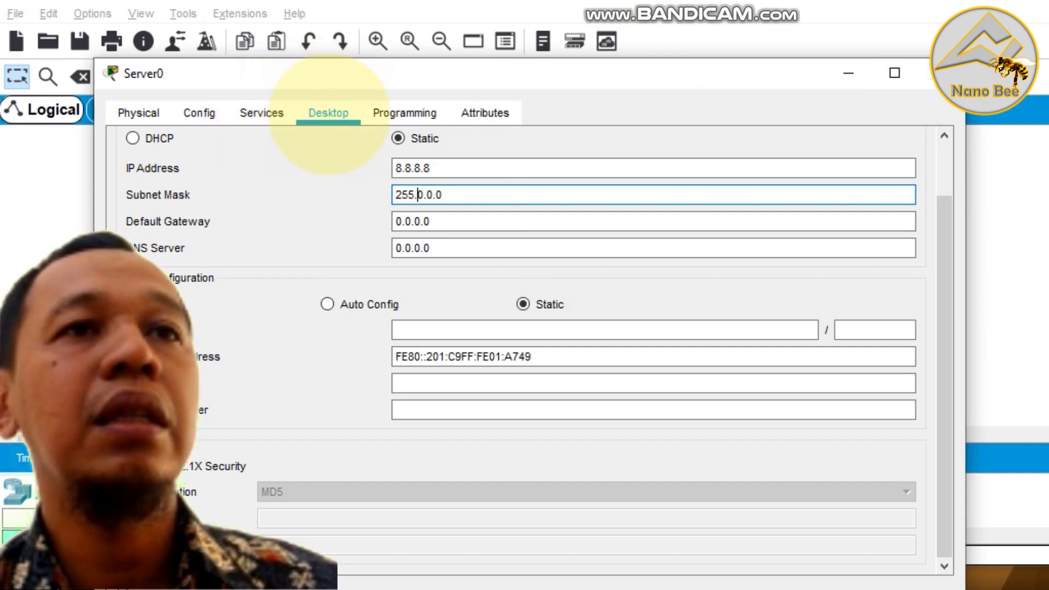
pyautogui.moveTo(304, 74); pyautogui.dragTo(470, 73)
pyautogui.click(427, 112)
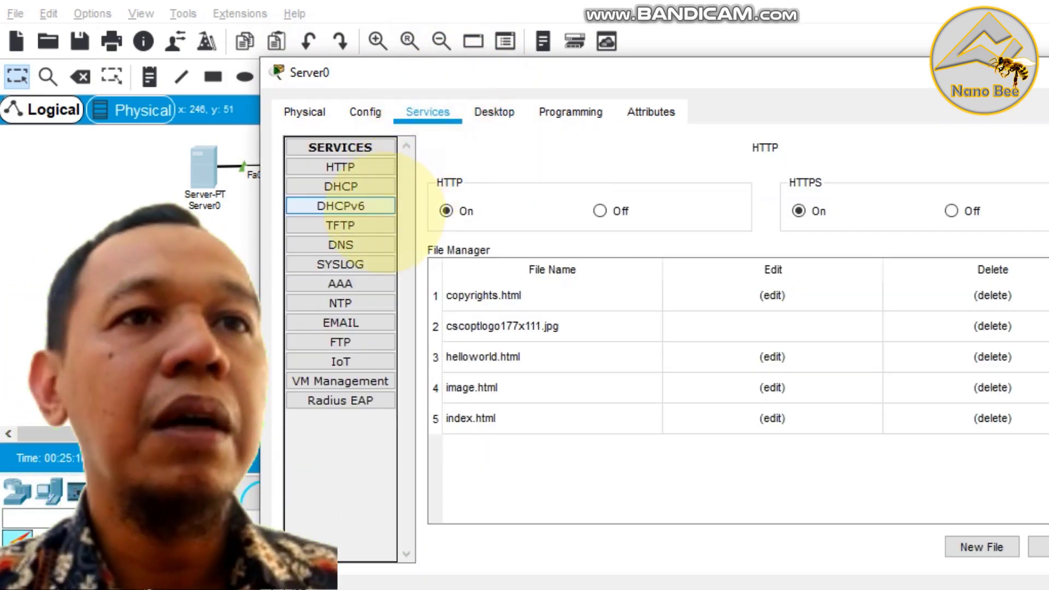
pyautogui.click(342, 246)
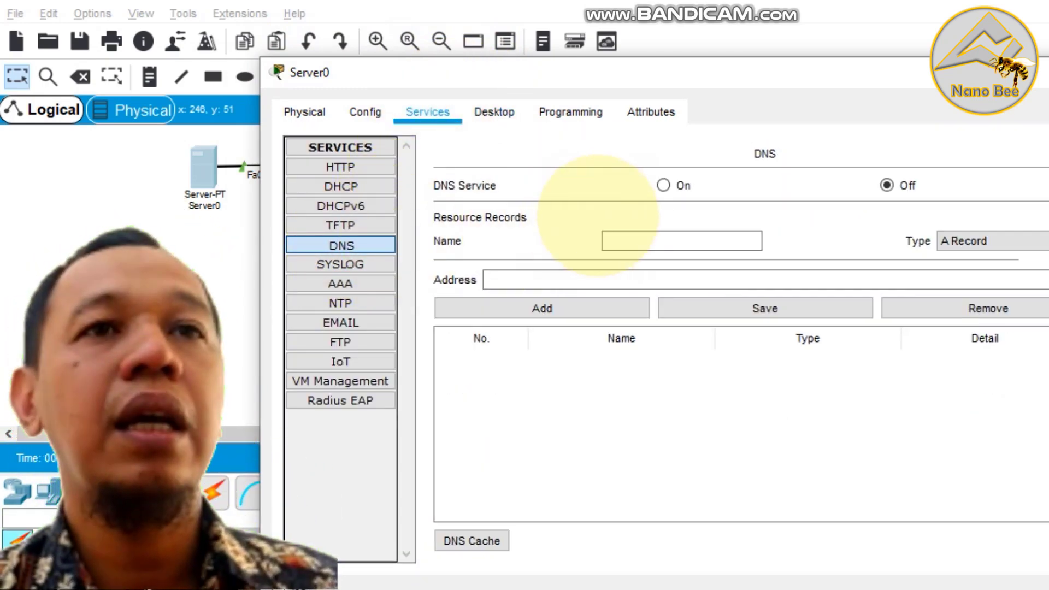
pyautogui.click(663, 185)
pyautogui.click(653, 241)
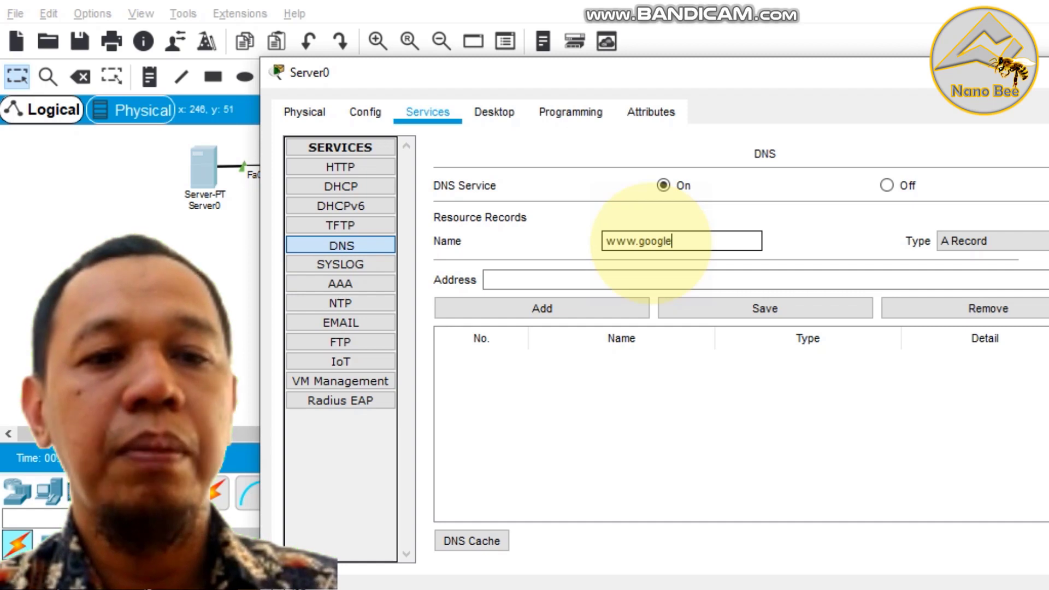
pyautogui.click(650, 278)
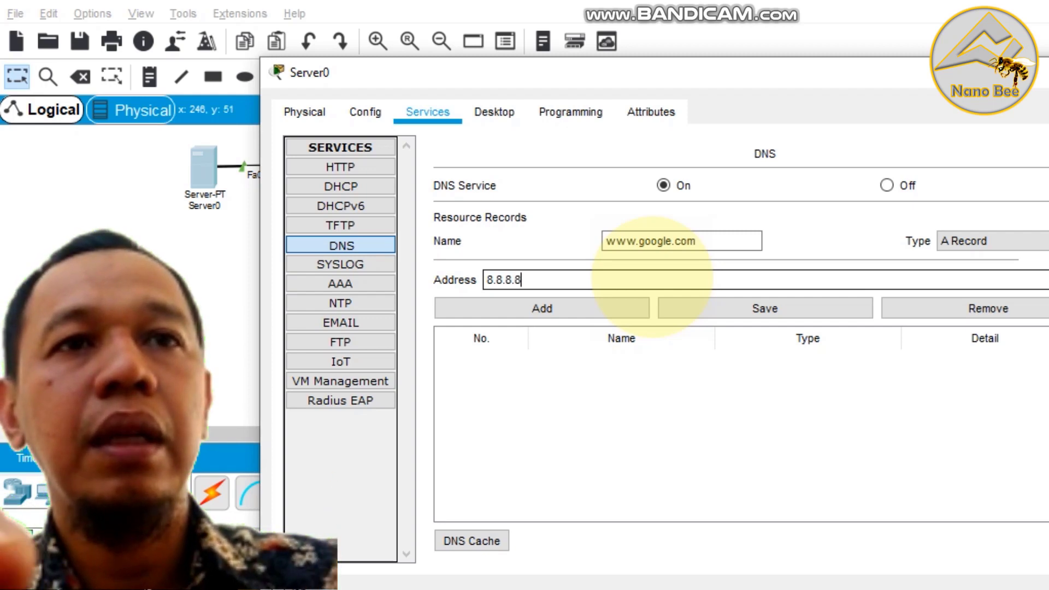
pyautogui.click(597, 306)
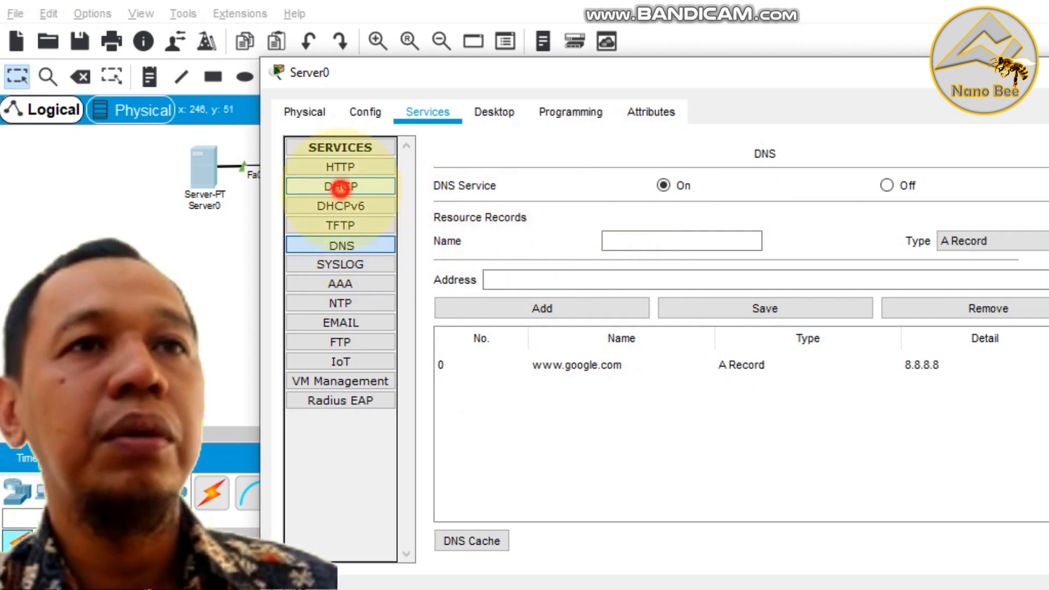
# Turn on Server0's DHCP service and enter 8.8.8.8 as default gateway and DNS server for serverPool
pyautogui.click(341, 188)
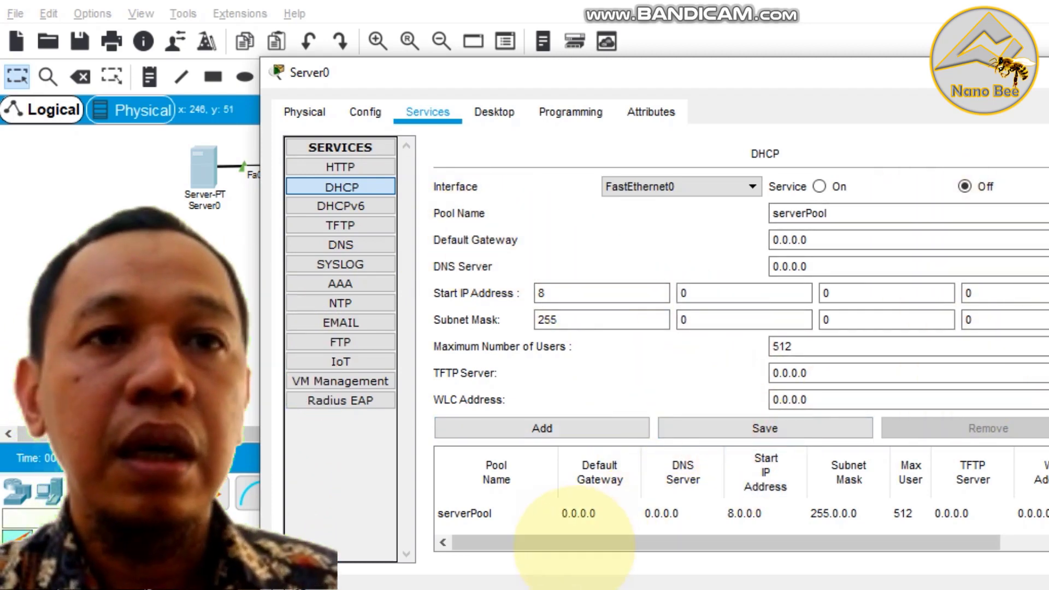
pyautogui.click(592, 291)
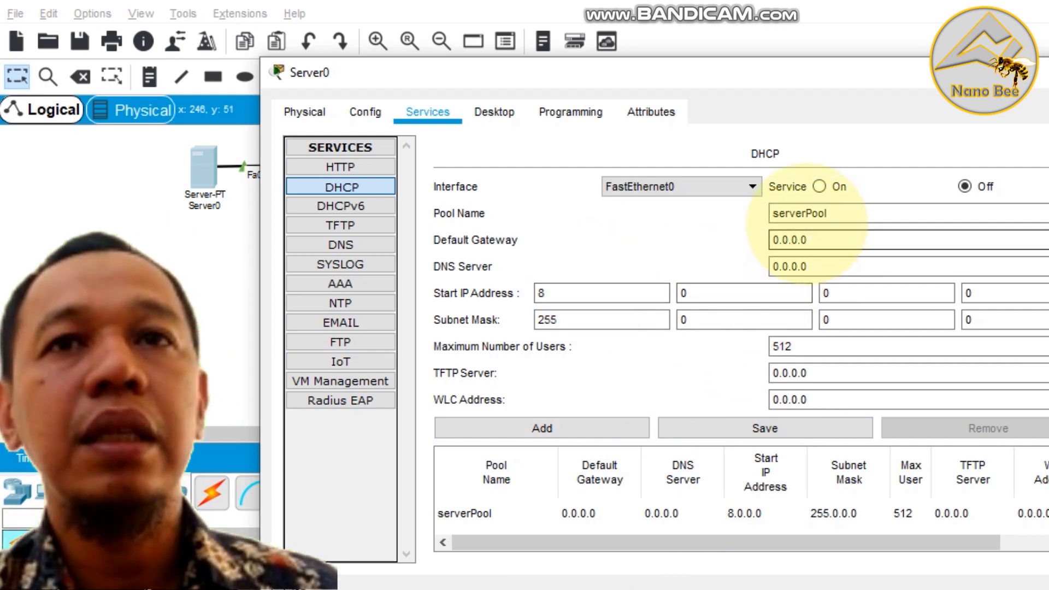
pyautogui.click(841, 213)
pyautogui.click(819, 186)
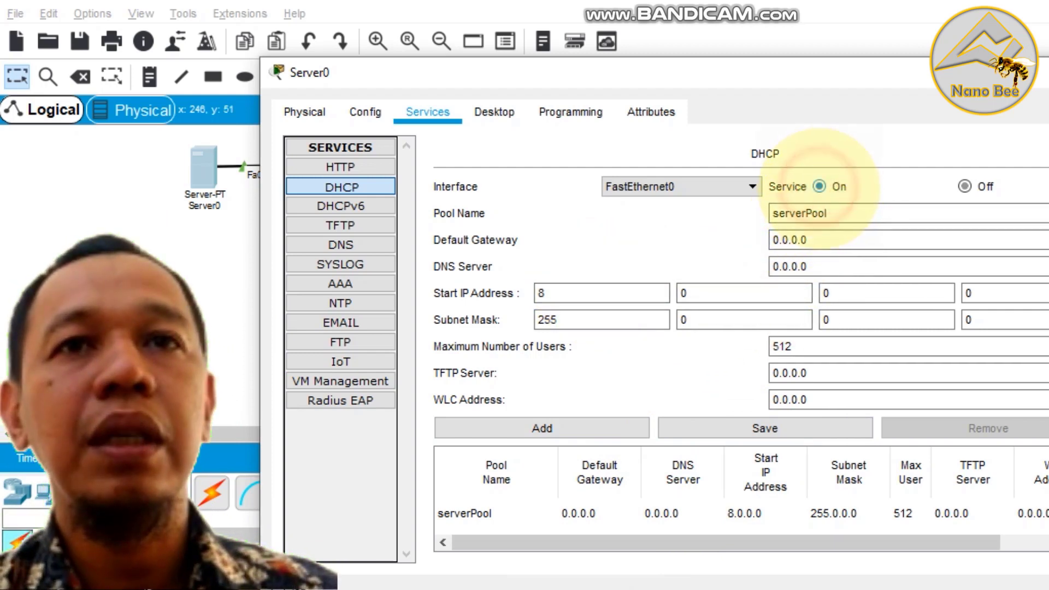
pyautogui.moveTo(808, 240); pyautogui.dragTo(761, 240)
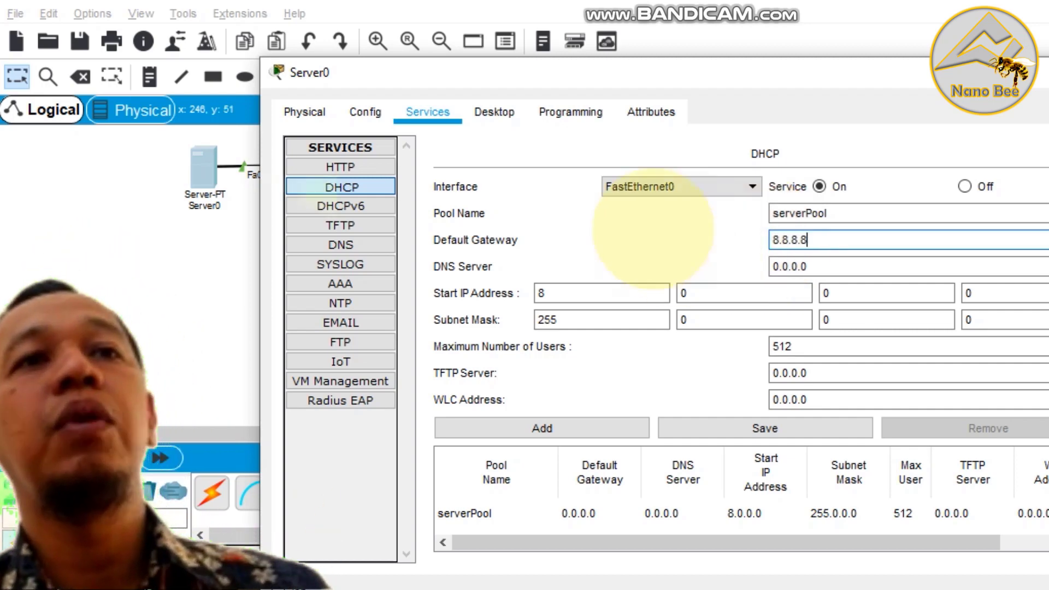
pyautogui.moveTo(579, 73); pyautogui.dragTo(812, 67)
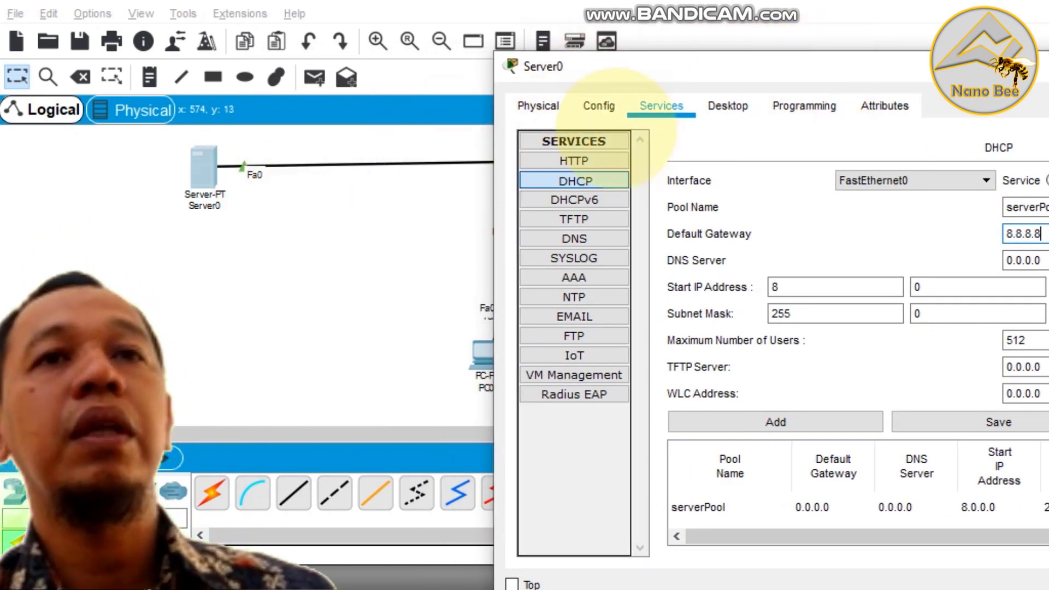
pyautogui.moveTo(726, 70); pyautogui.dragTo(514, 79)
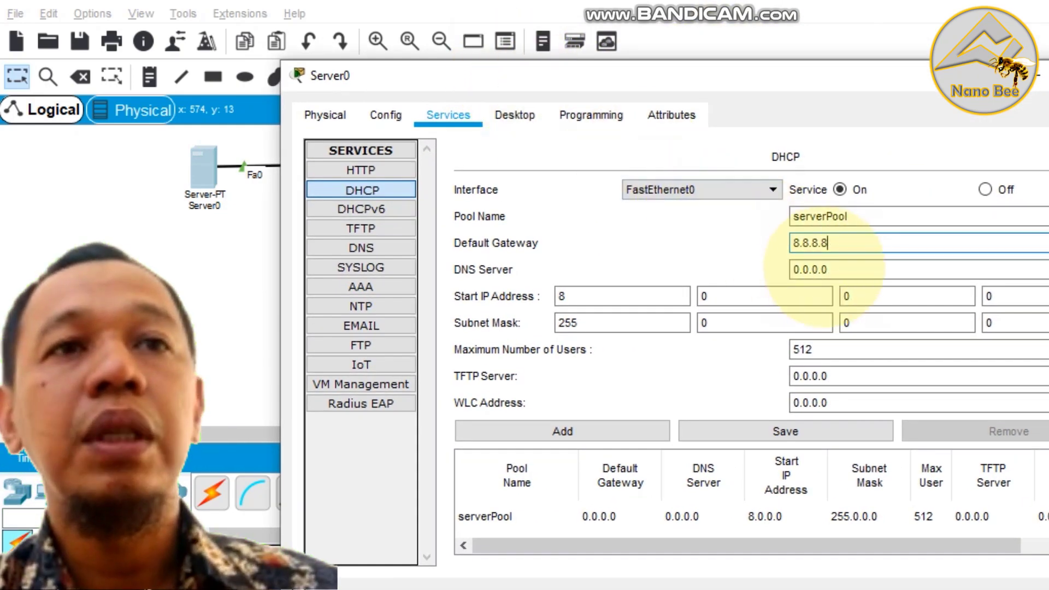
pyautogui.moveTo(857, 272); pyautogui.dragTo(734, 292)
pyautogui.write('8.8.8.8')
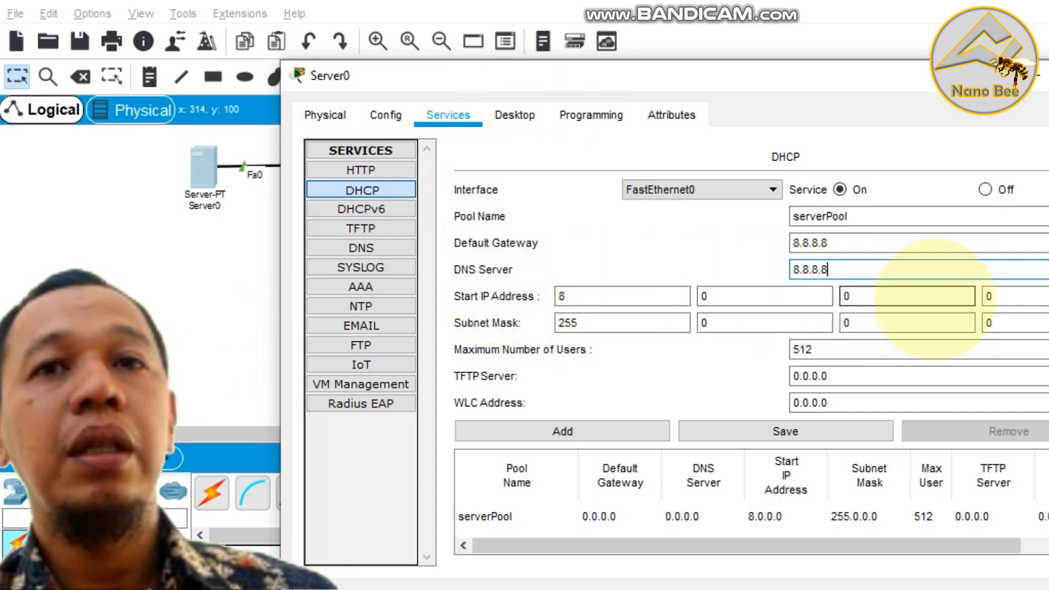
# Set serverPool's start IP address to 8.0.0.1 and save the DHCP pool
pyautogui.click(1005, 298)
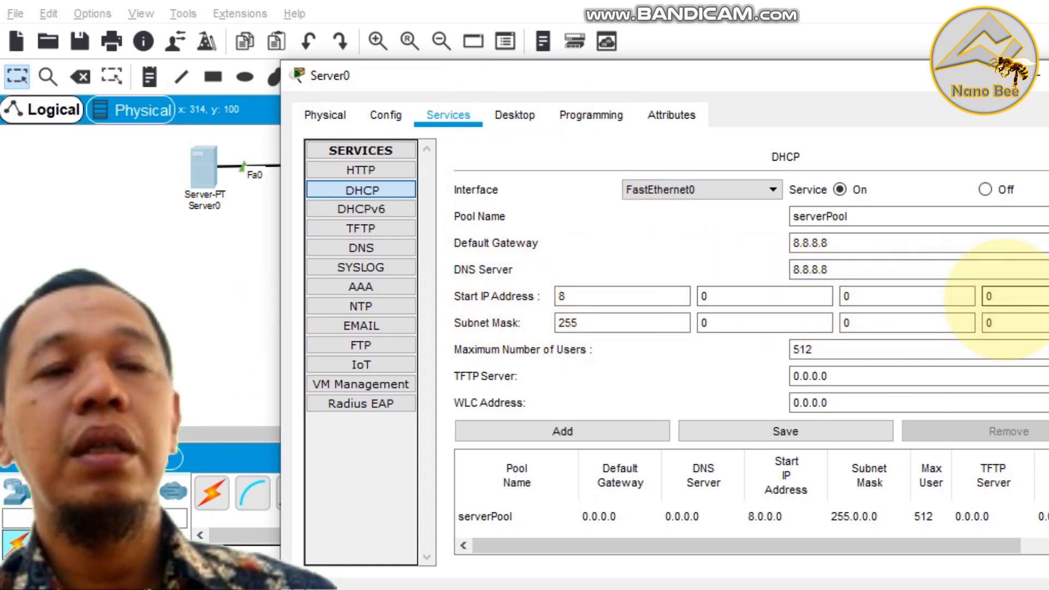
pyautogui.write('1')
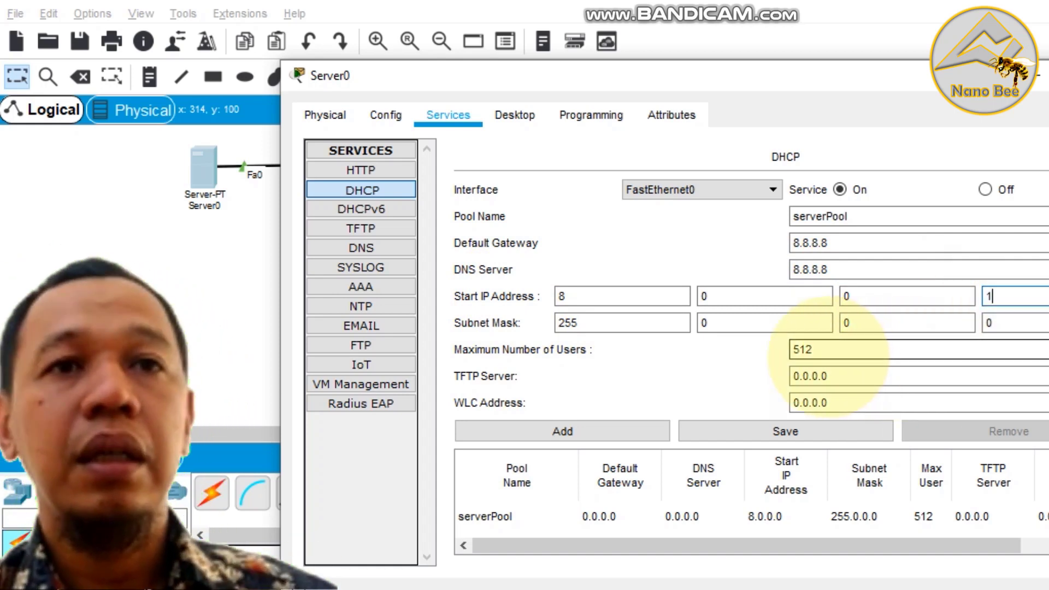
pyautogui.click(672, 322)
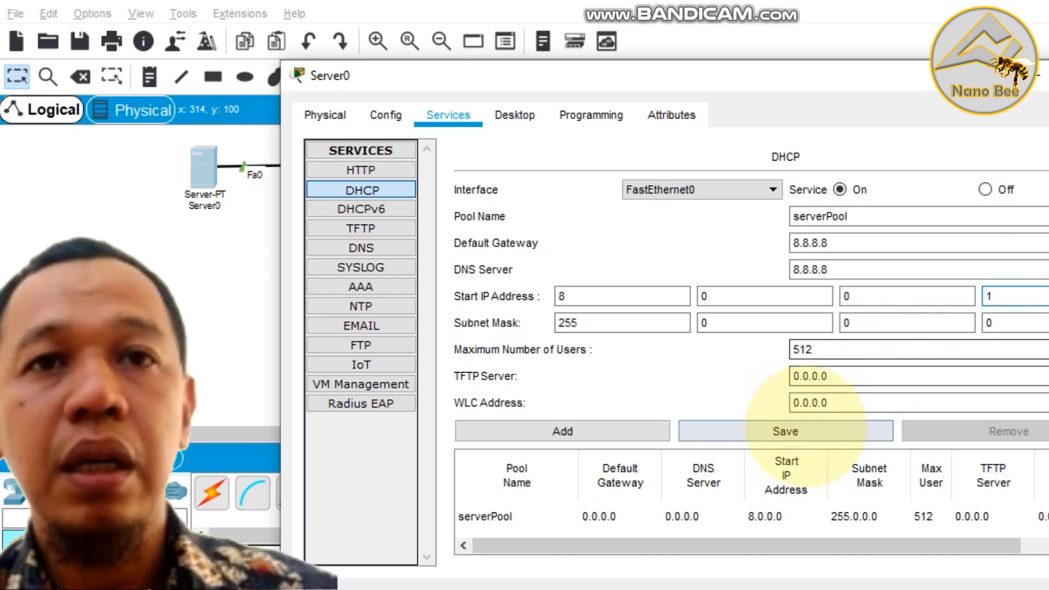
pyautogui.click(776, 434)
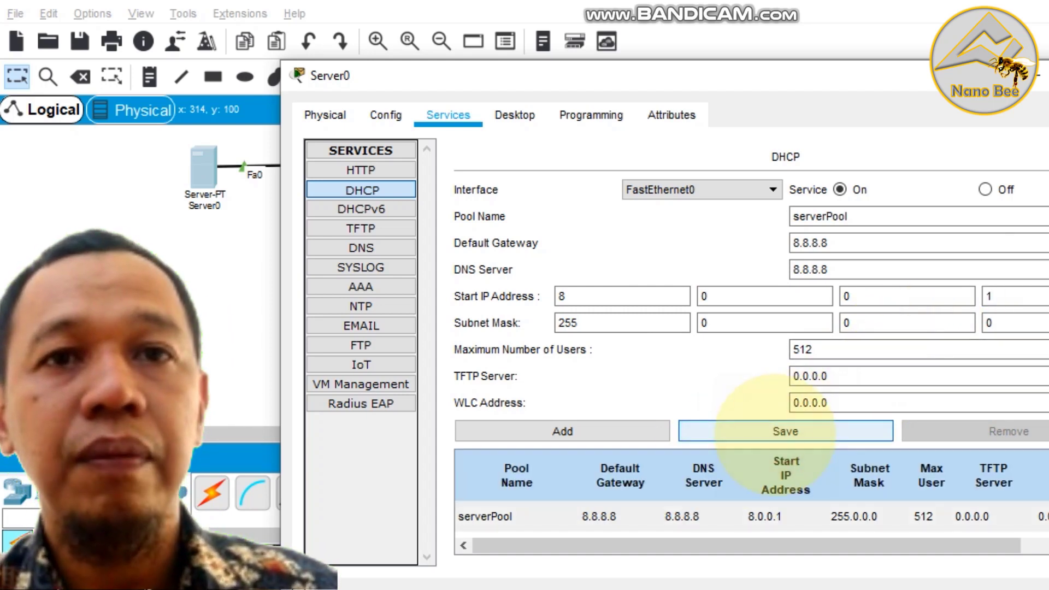
pyautogui.click(484, 516)
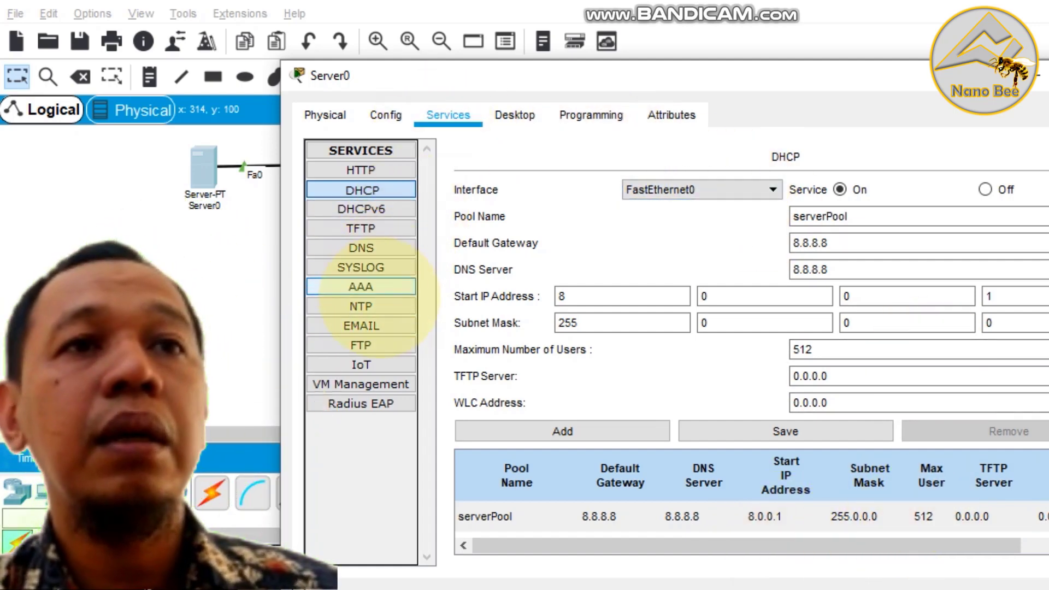
# In the HTTP service's index.html, replace "Cisco Packet Tracer" in the welcome line with "Gogole.com"
pyautogui.click(354, 169)
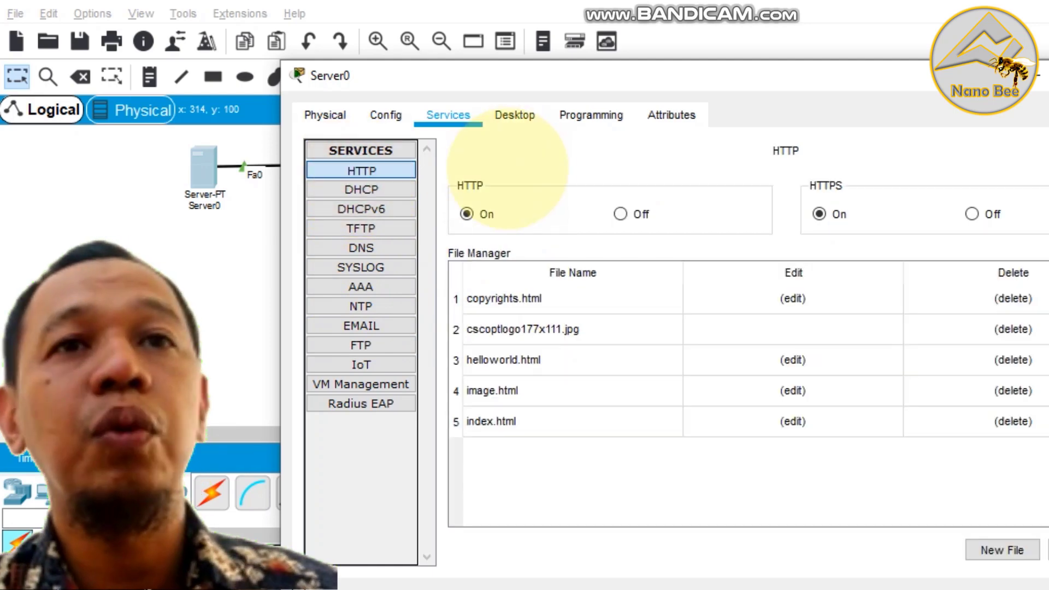
pyautogui.moveTo(562, 75); pyautogui.dragTo(562, 39)
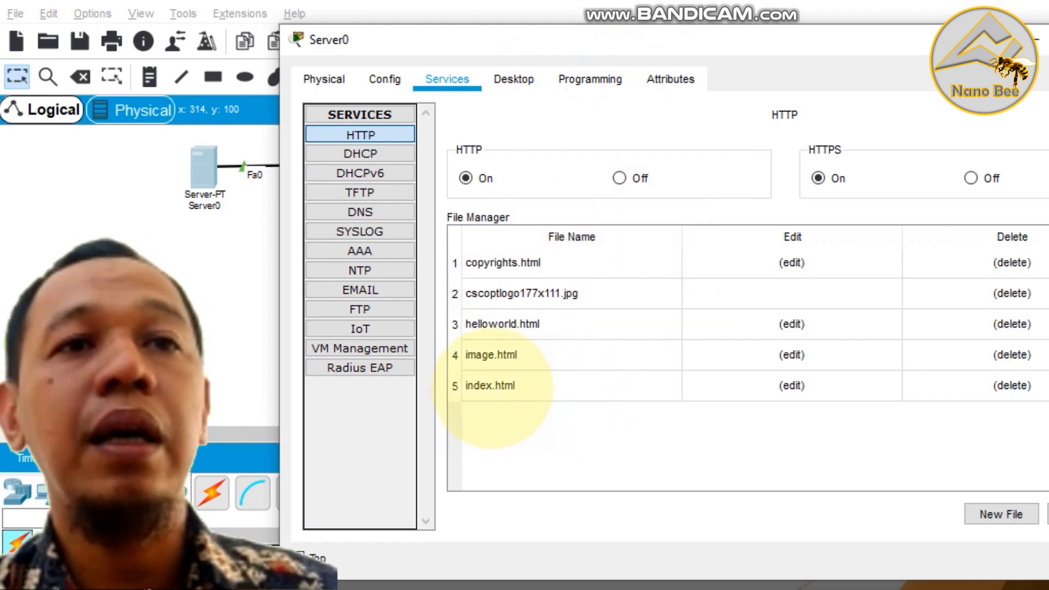
pyautogui.click(791, 385)
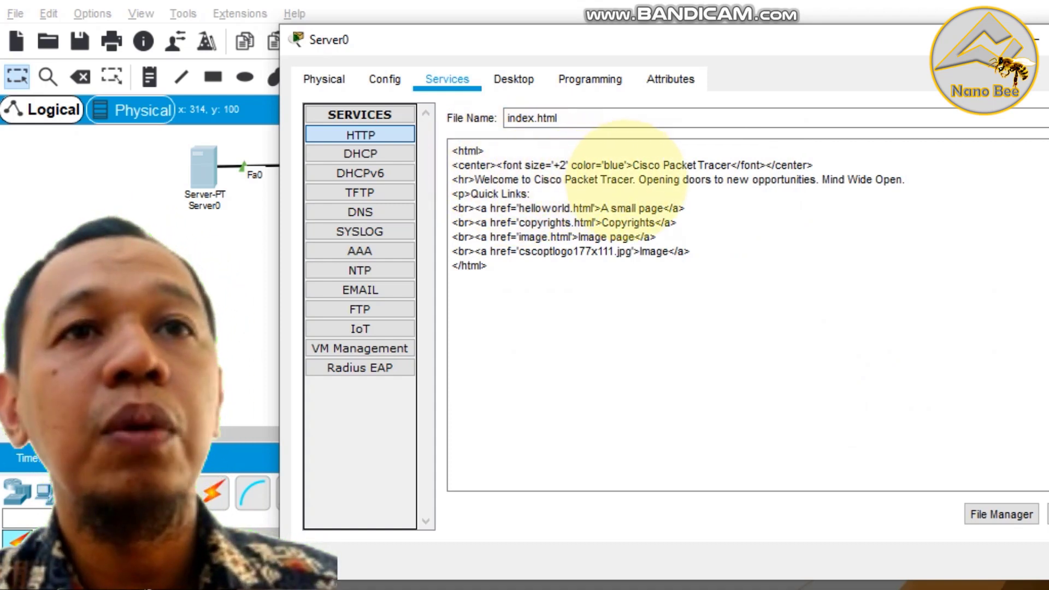
pyautogui.click(624, 179)
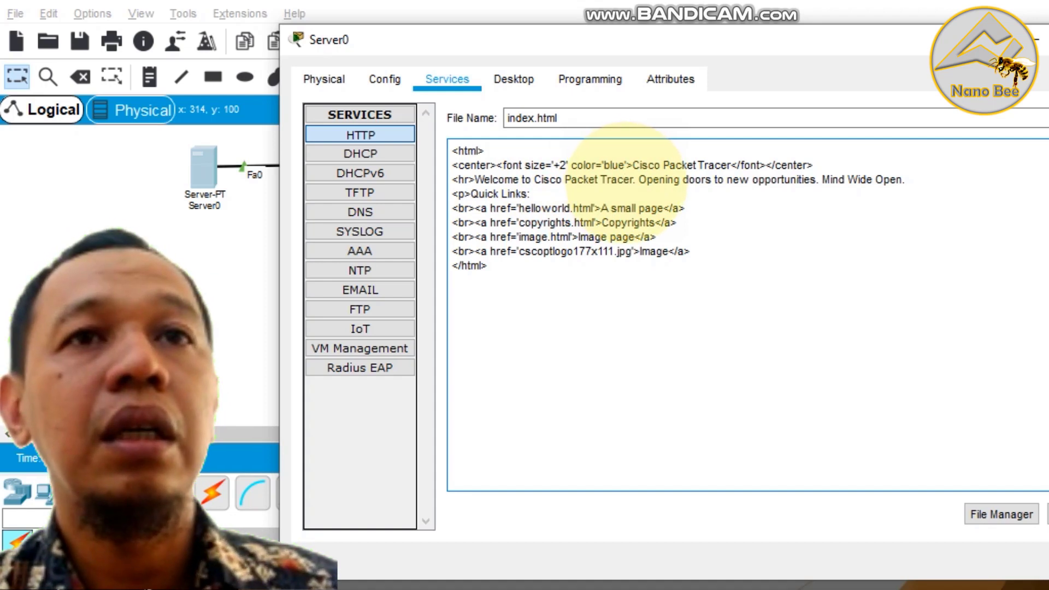
pyautogui.moveTo(633, 179); pyautogui.dragTo(525, 179)
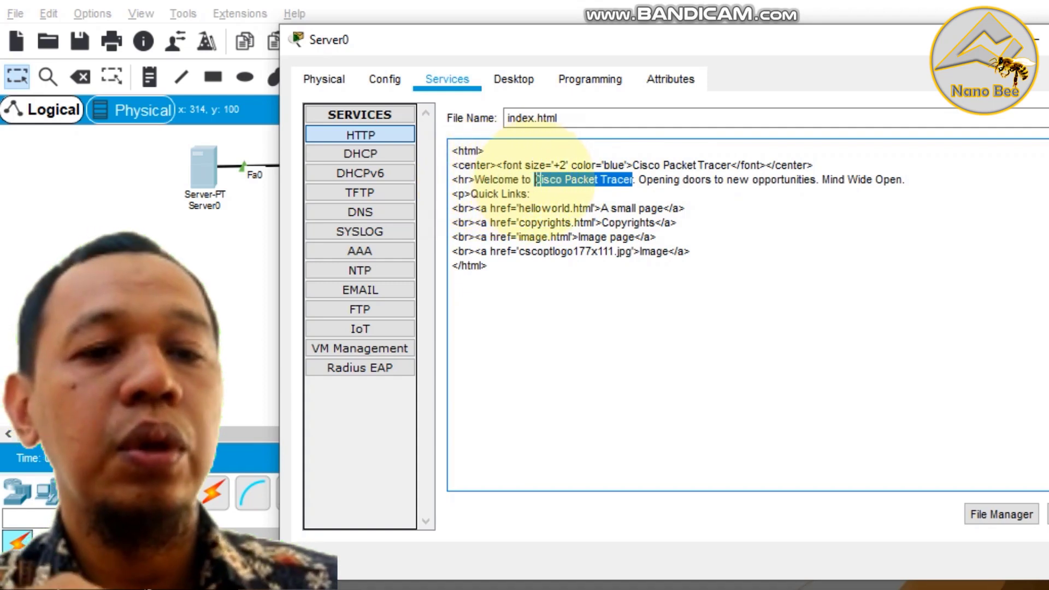
pyautogui.write('Gogole.co')
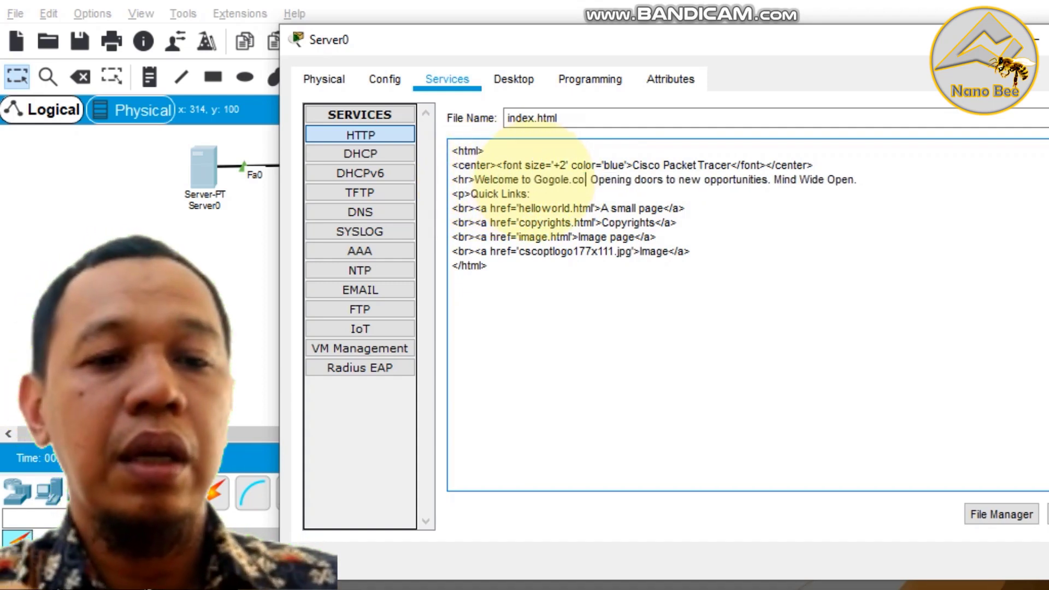
pyautogui.write('m.')
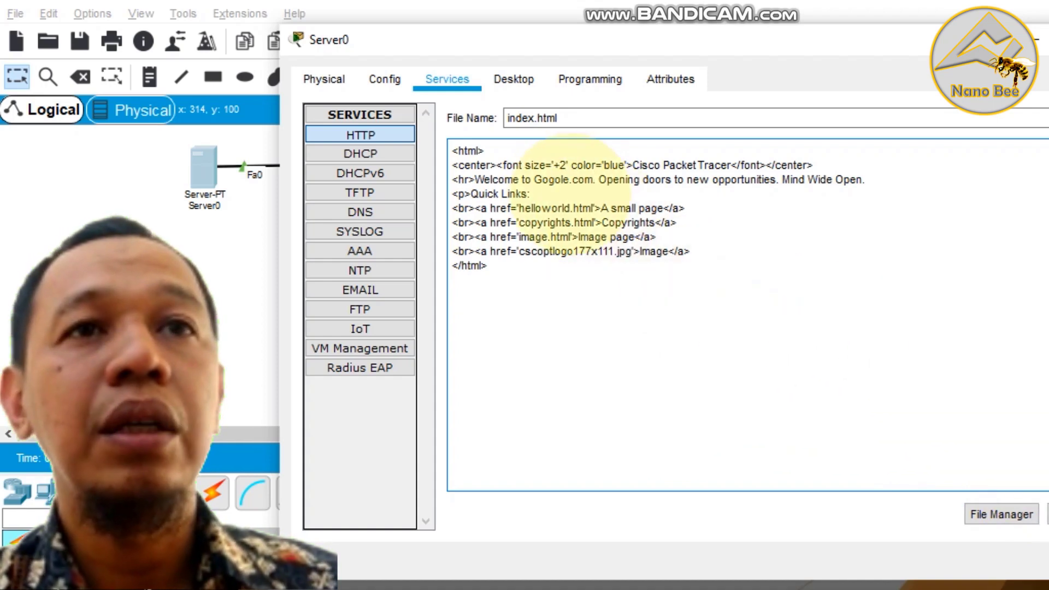
# Correct the misspelled site name in the welcome line to "Google.com", save index.html and close the Server0 window
pyautogui.click(557, 180)
pyautogui.press('BackSpace')
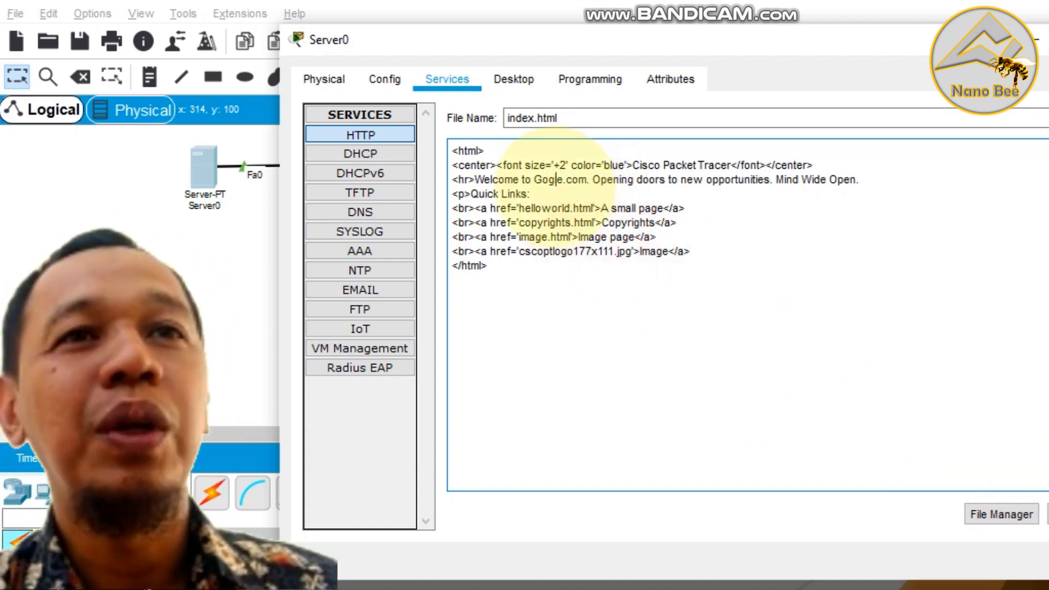
pyautogui.click(548, 182)
pyautogui.write('o')
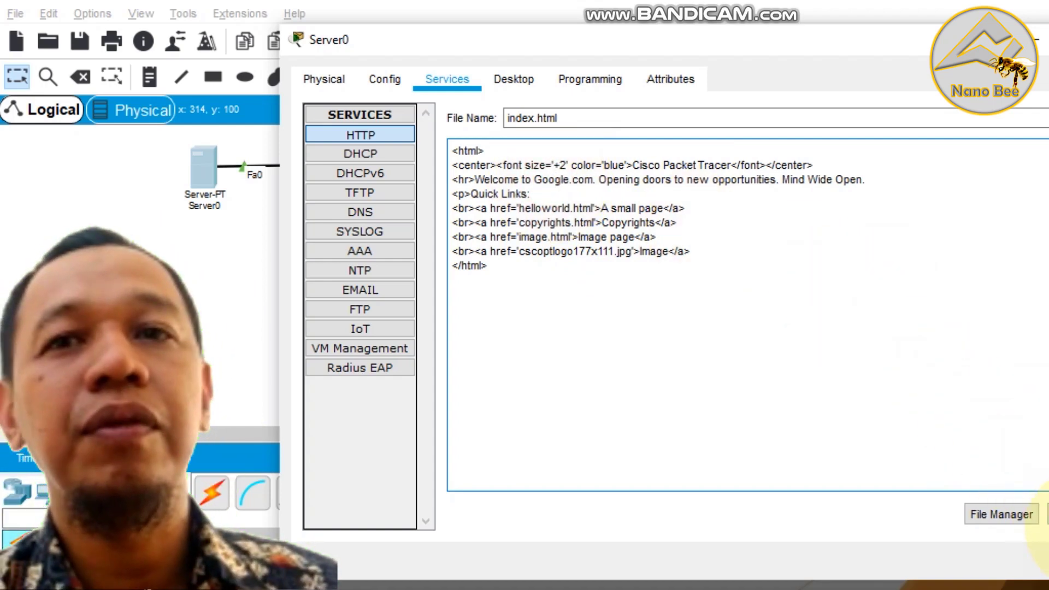
pyautogui.click(1048, 514)
pyautogui.click(751, 342)
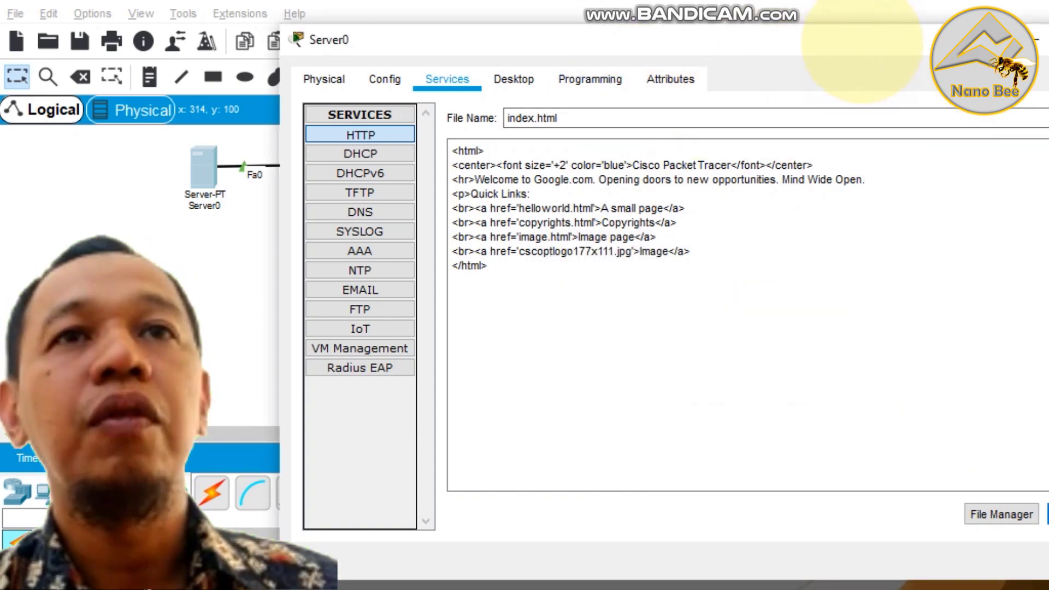
pyautogui.click(1046, 40)
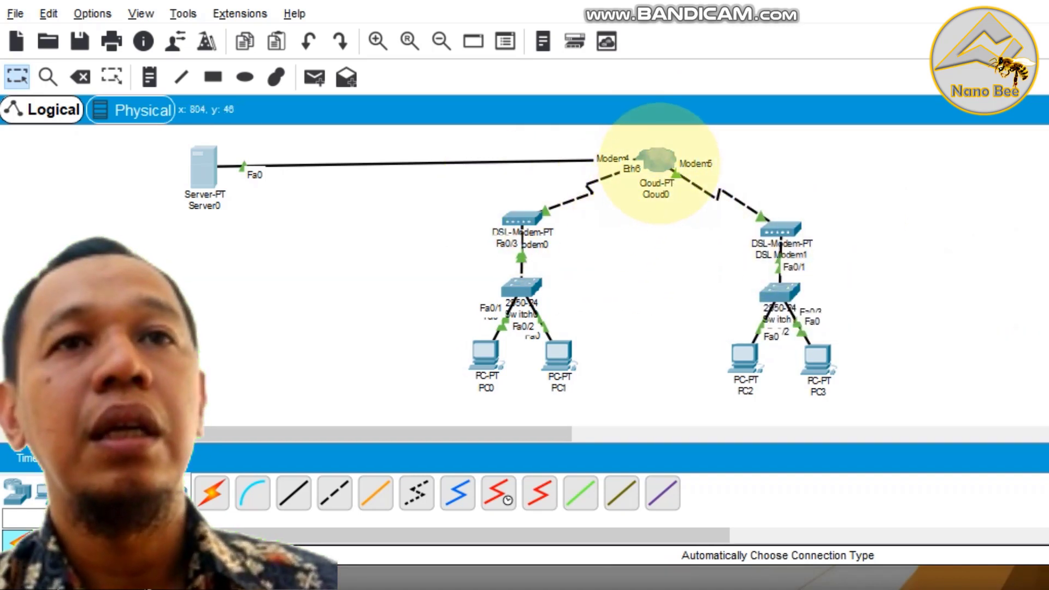
# In Cloud0's DSL connection settings, add a mapping from Modem4 to Ethernet6
pyautogui.moveTo(660, 163)
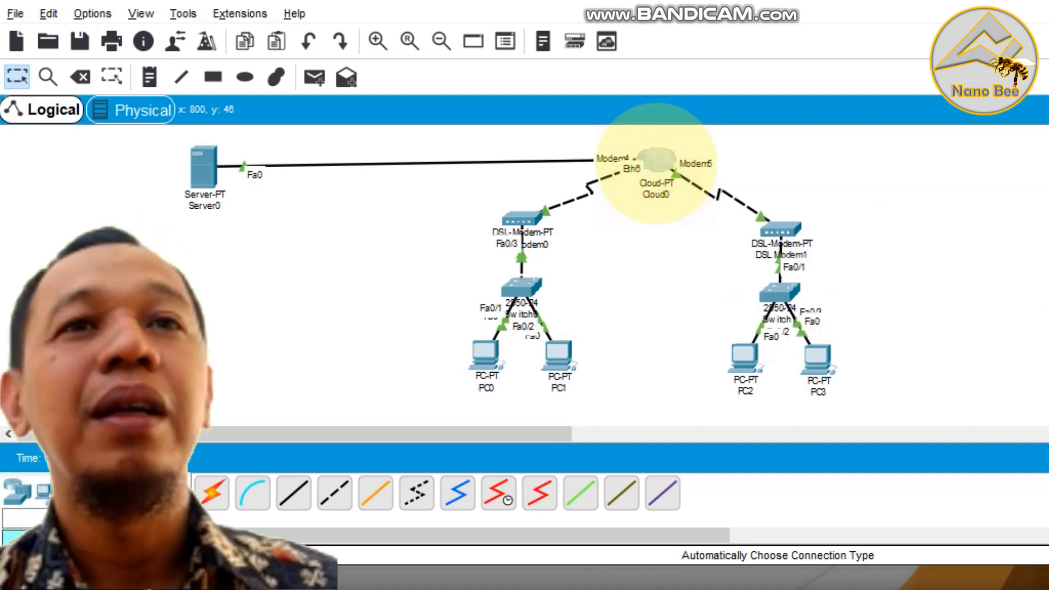
pyautogui.click(658, 162)
pyautogui.moveTo(663, 52); pyautogui.dragTo(875, 87)
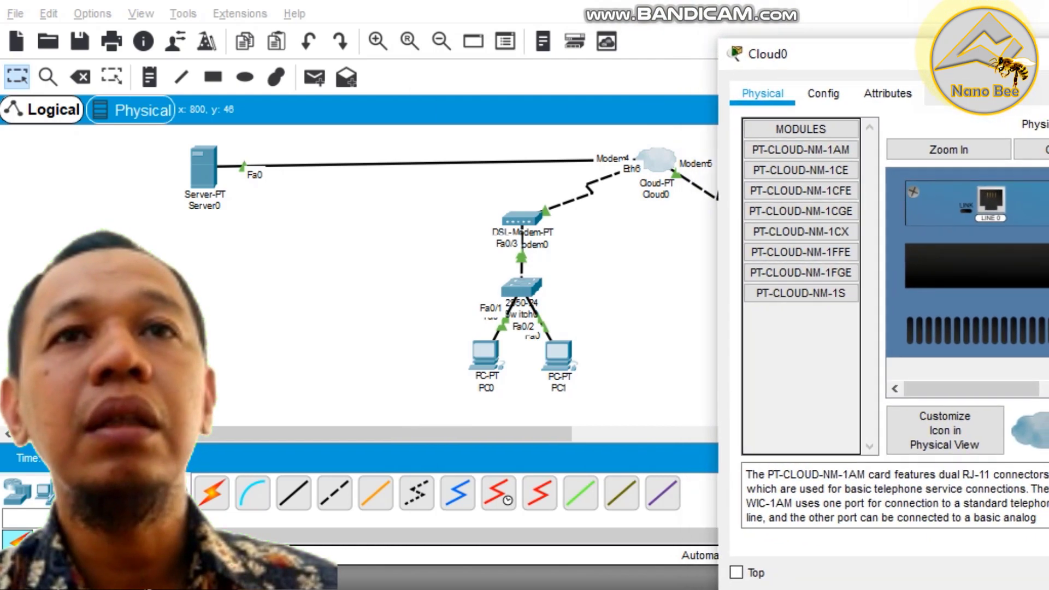
pyautogui.click(824, 93)
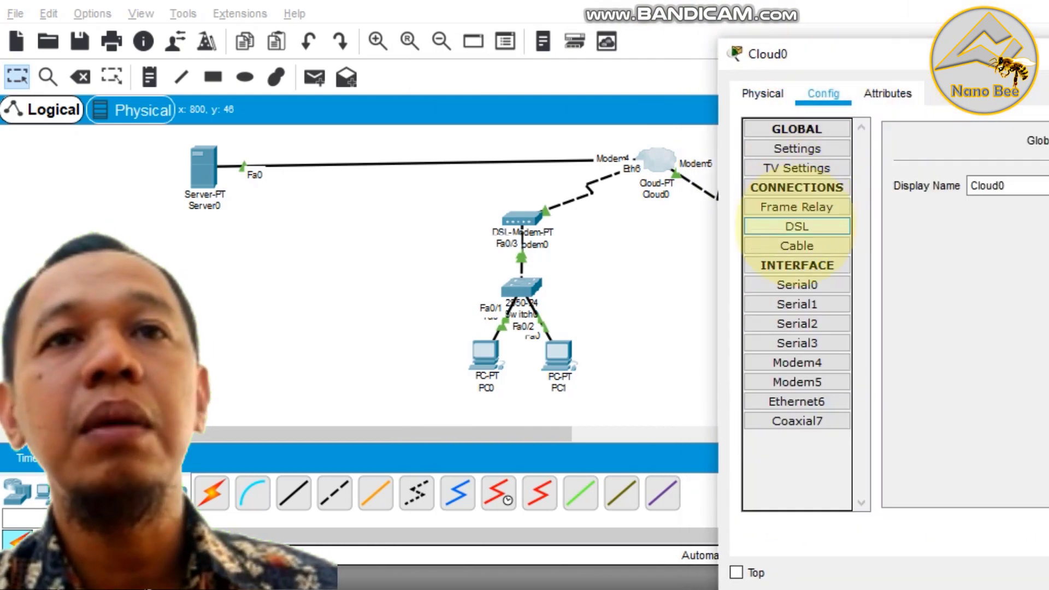
pyautogui.click(797, 227)
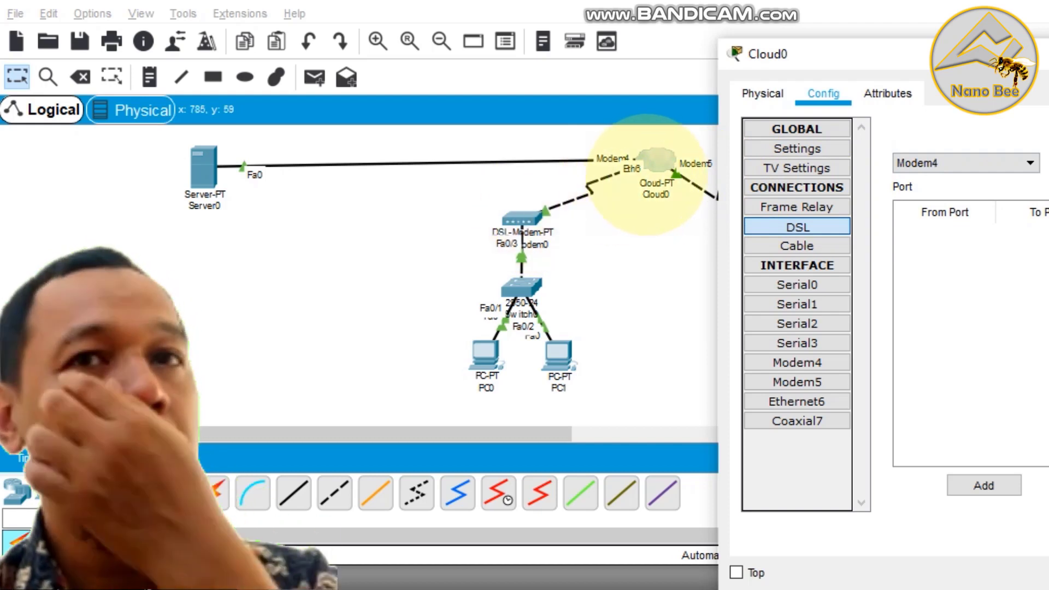
pyautogui.click(983, 485)
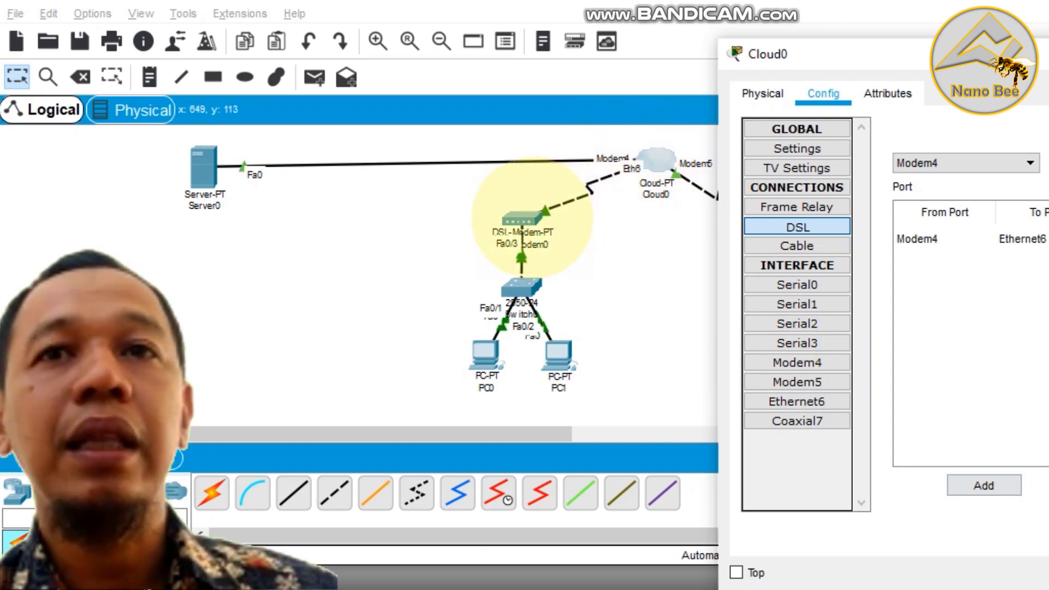
# Add a second DSL mapping from Modem5 to Ethernet6 and close the Cloud0 window
pyautogui.moveTo(869, 49); pyautogui.dragTo(979, 56)
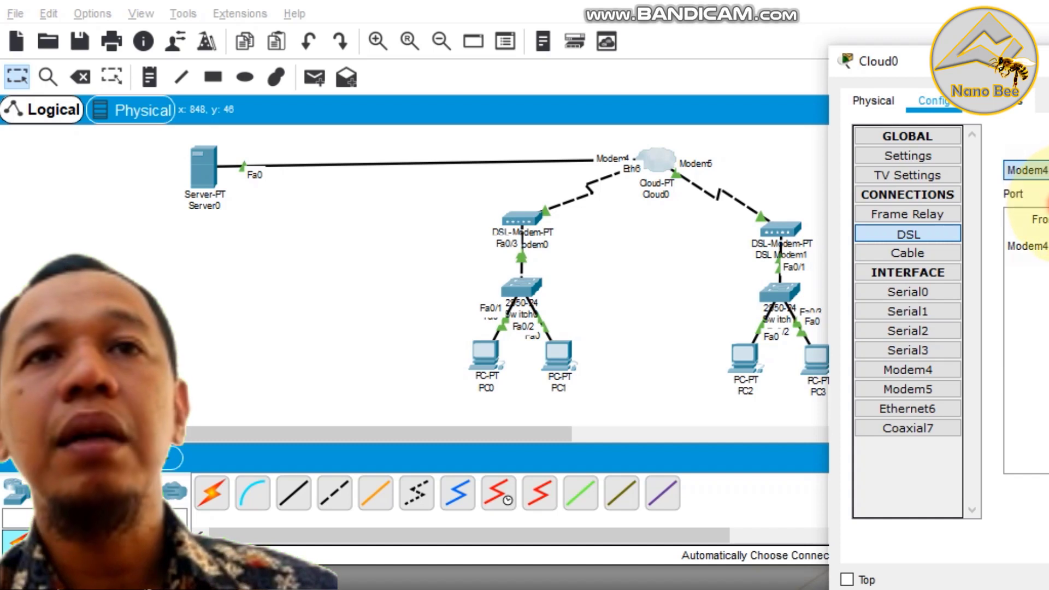
pyautogui.click(1027, 201)
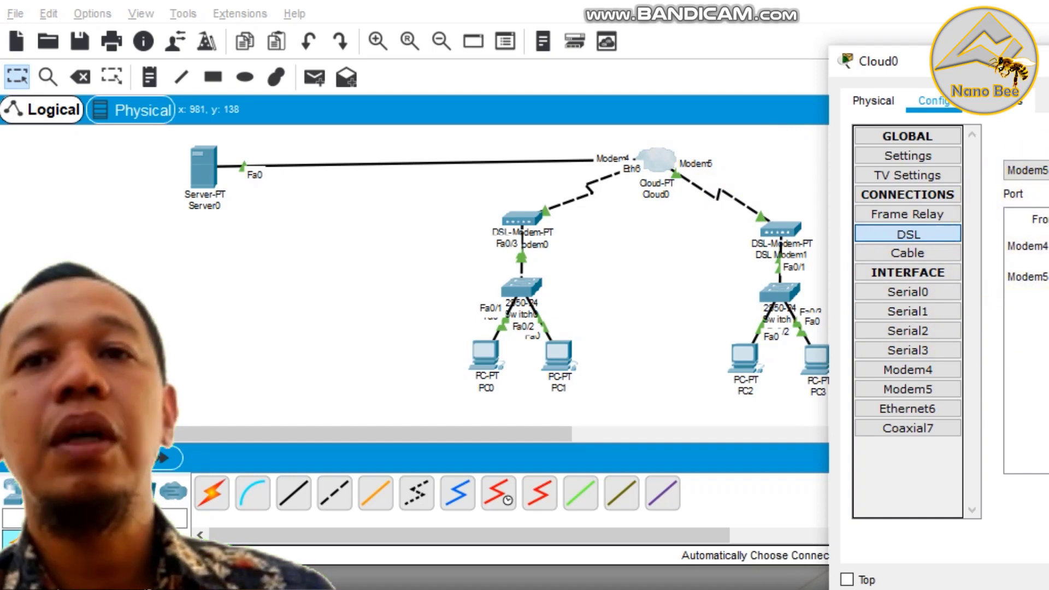
pyautogui.moveTo(1048, 60); pyautogui.dragTo(941, 52)
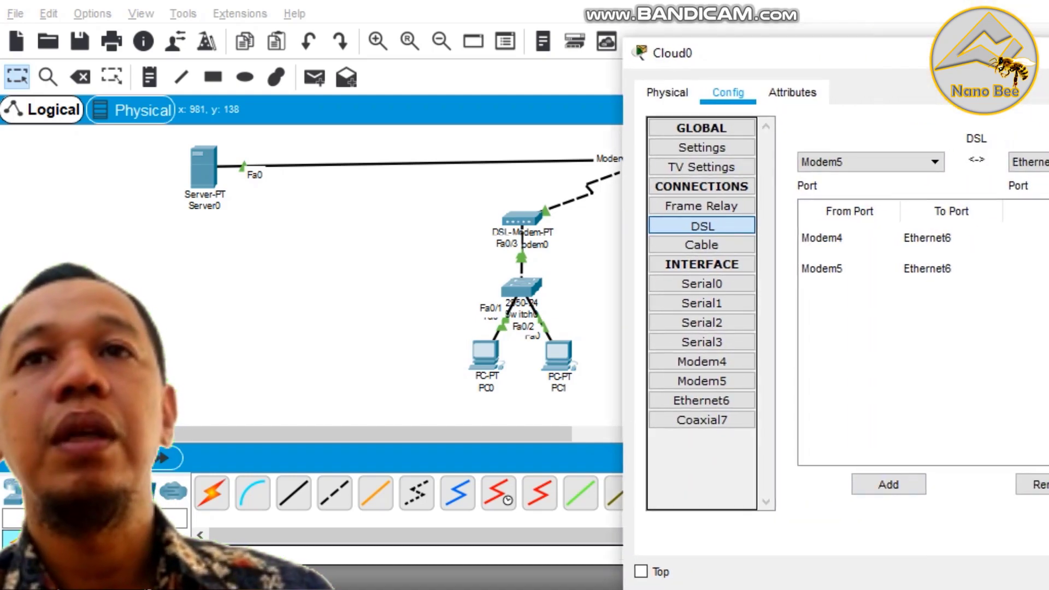
pyautogui.click(1048, 53)
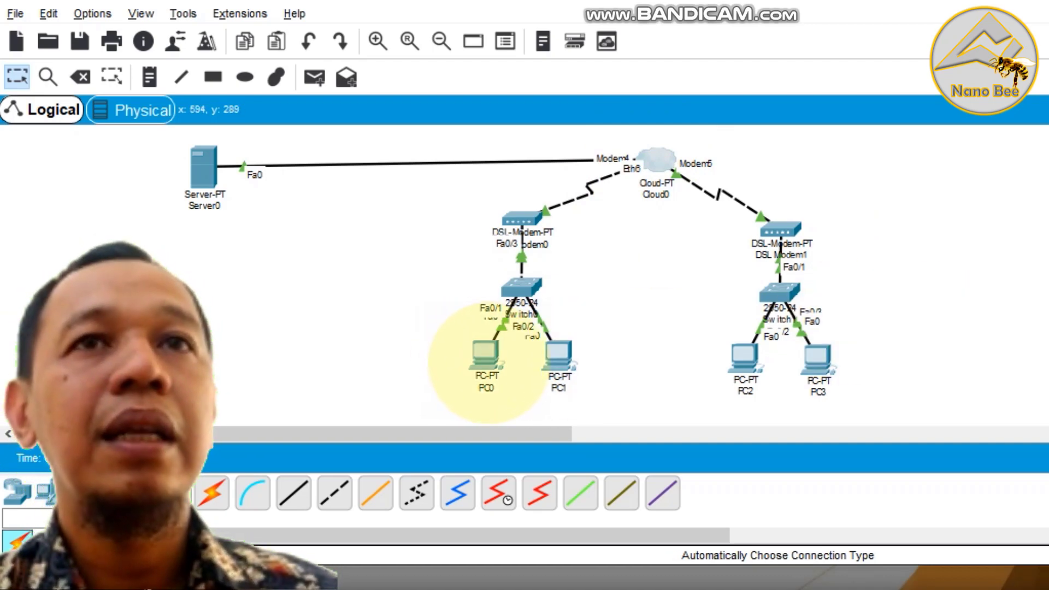
# Switch PC0's IPv4 configuration to DHCP and close its window once the address is assigned
pyautogui.click(491, 362)
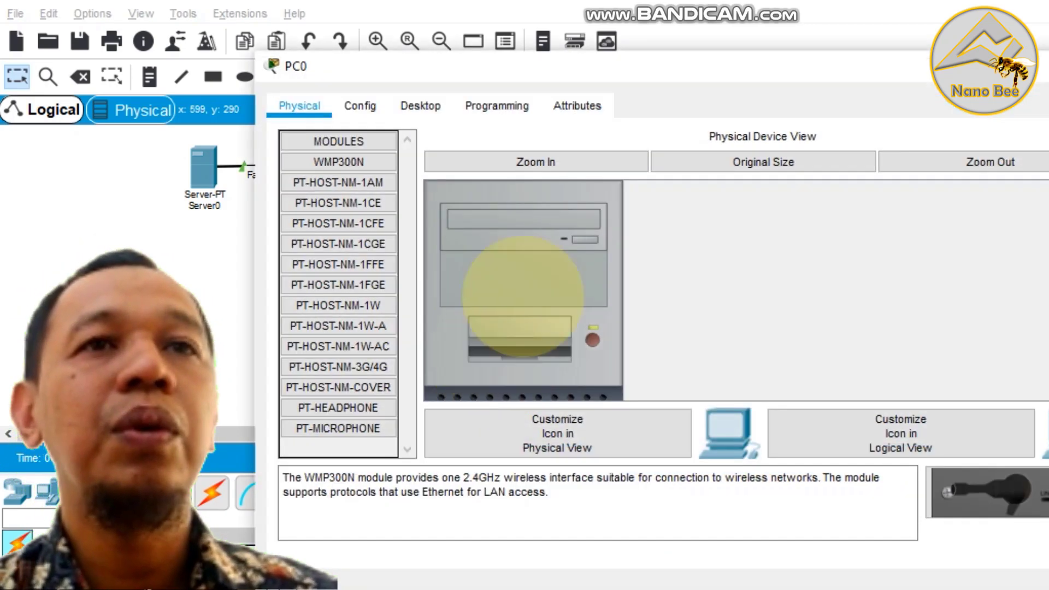
pyautogui.moveTo(536, 68); pyautogui.dragTo(921, 67)
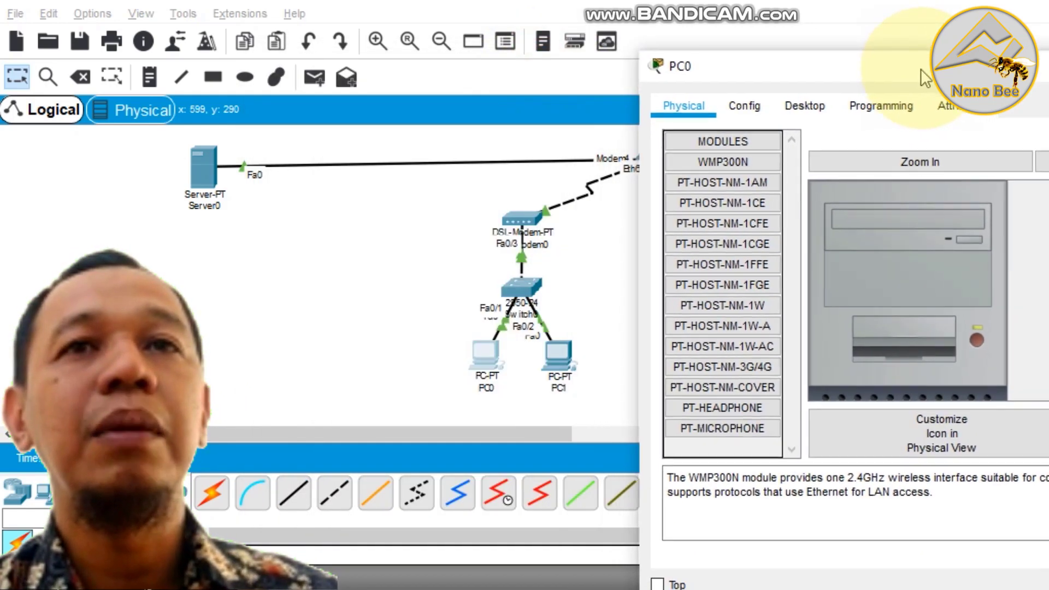
pyautogui.click(807, 105)
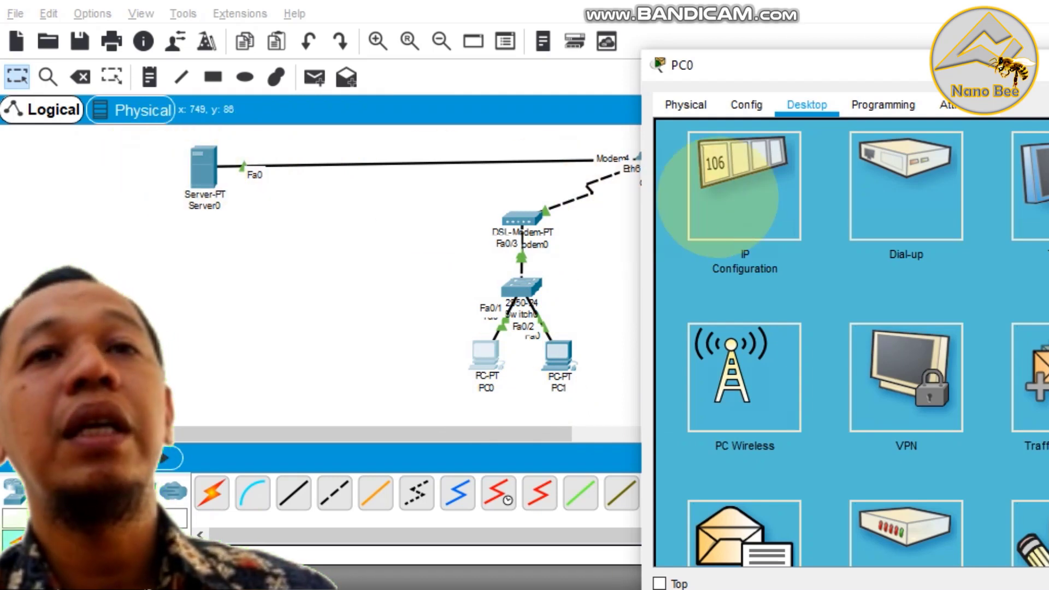
pyautogui.click(738, 194)
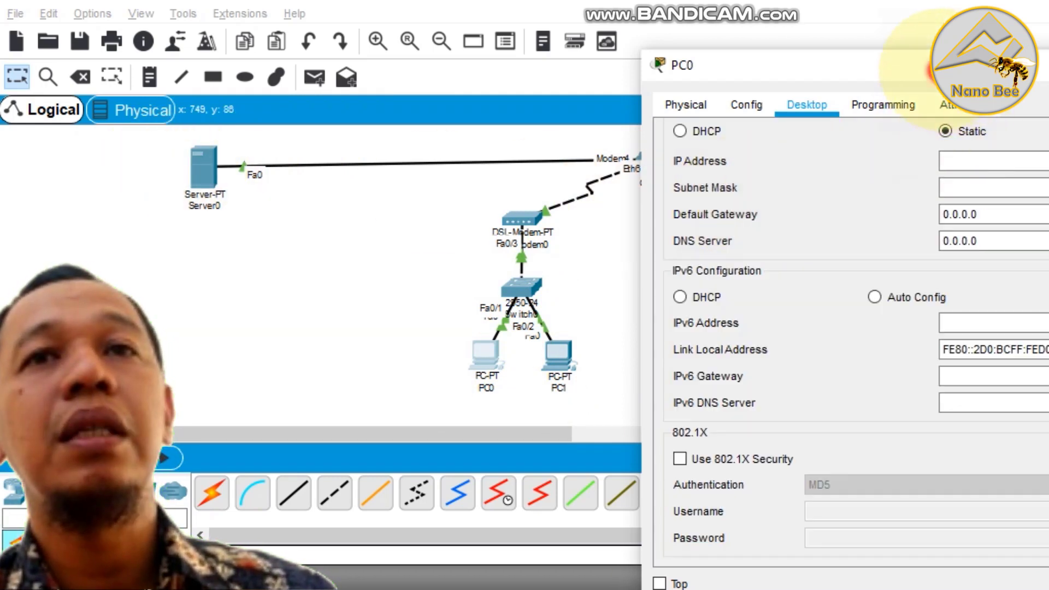
pyautogui.moveTo(923, 65); pyautogui.dragTo(928, 36)
pyautogui.click(685, 102)
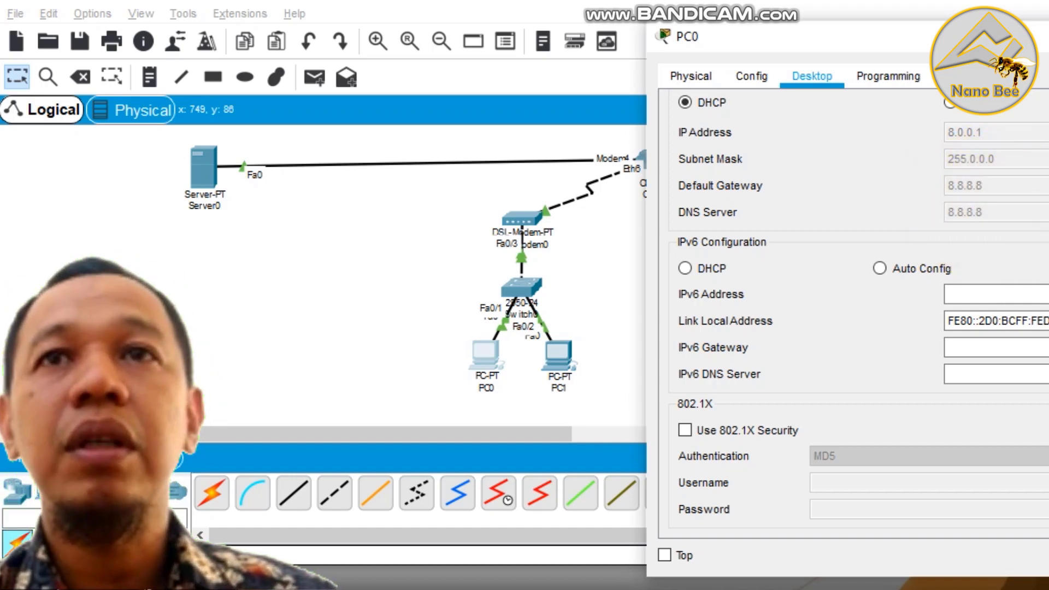
pyautogui.moveTo(1047, 36); pyautogui.dragTo(930, 48)
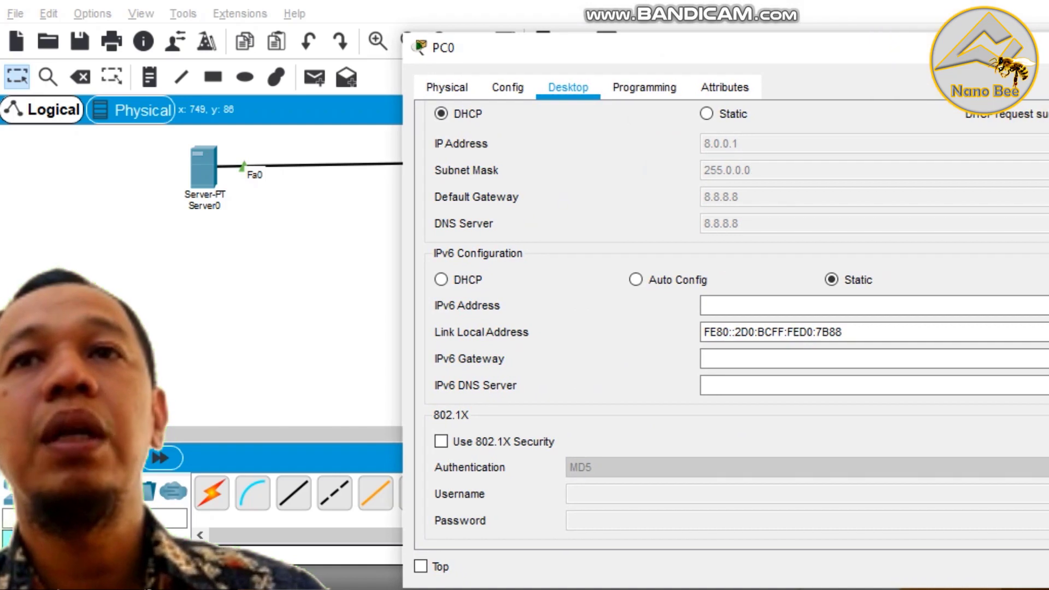
pyautogui.click(1046, 47)
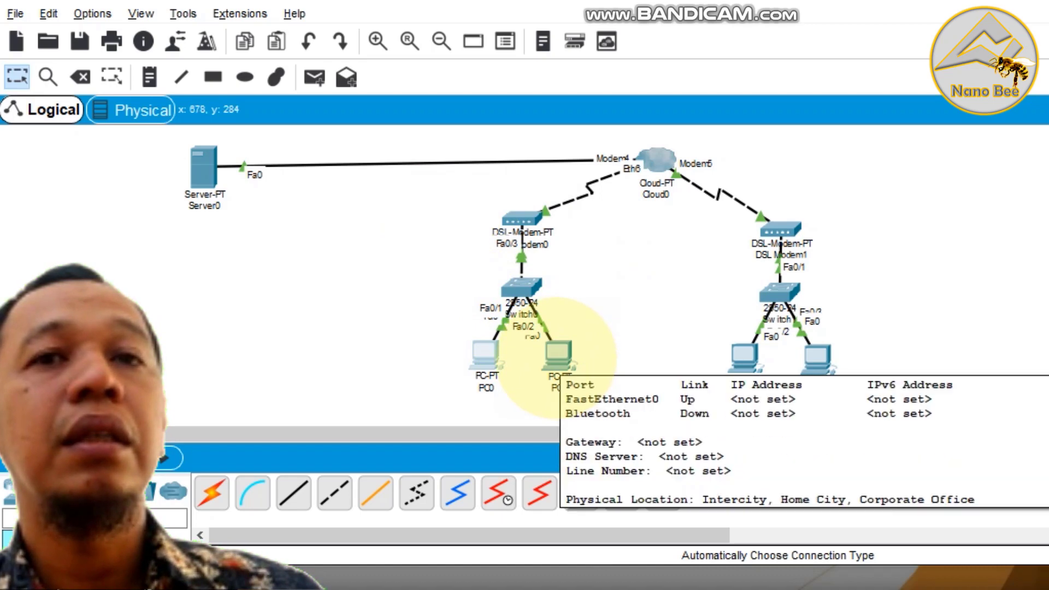
# Switch PC1's IPv4 configuration from static to DHCP and close its window
pyautogui.click(556, 361)
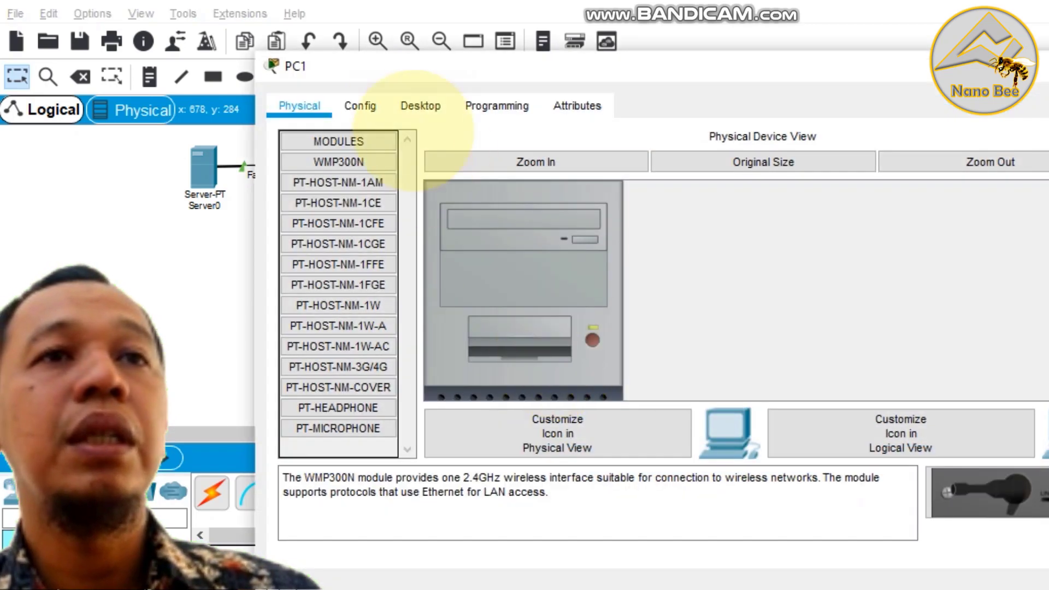
pyautogui.click(409, 106)
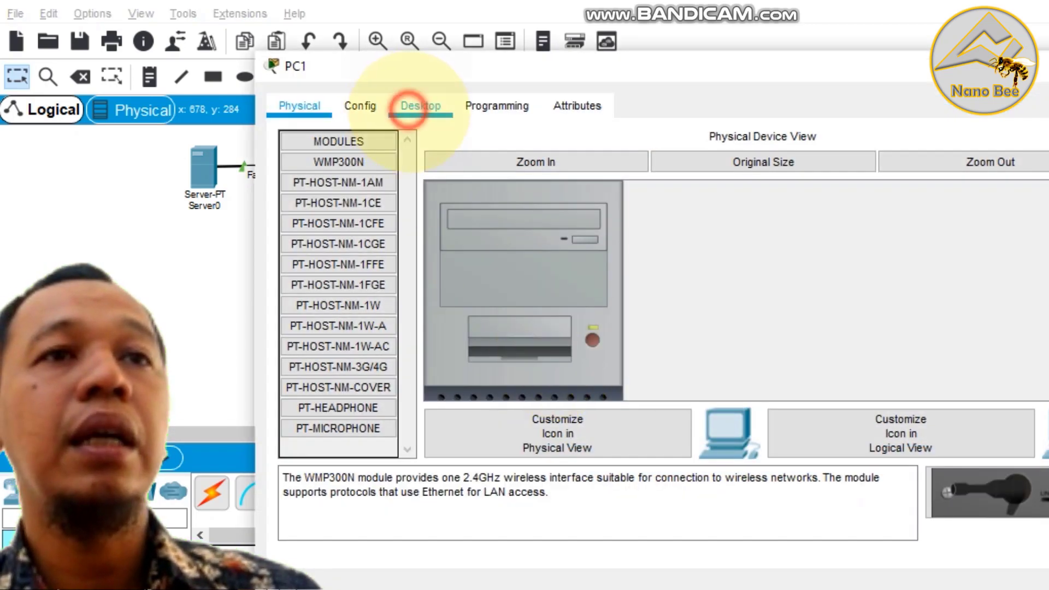
pyautogui.click(399, 173)
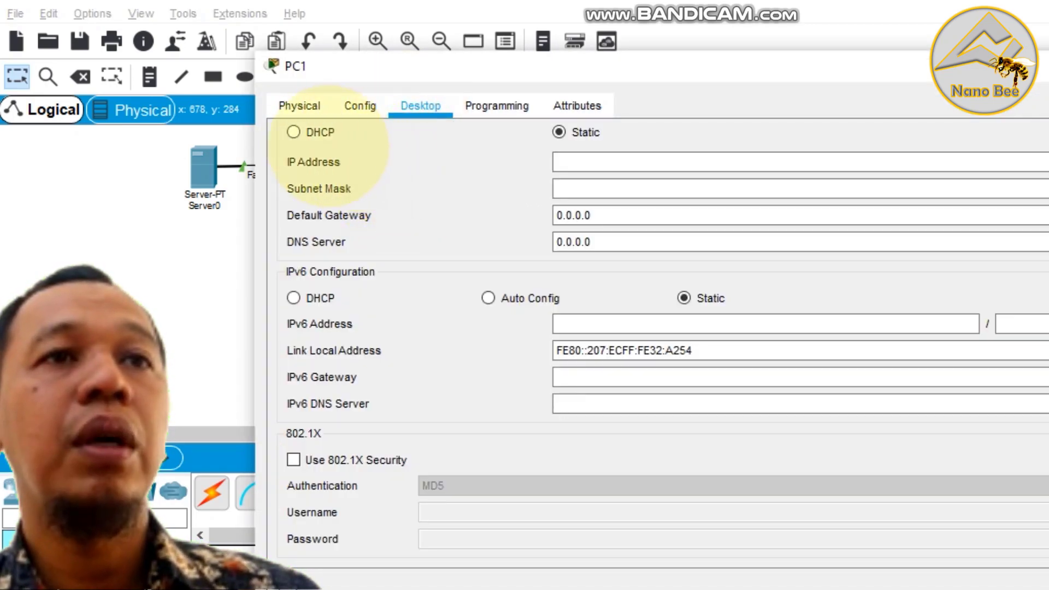
pyautogui.click(295, 132)
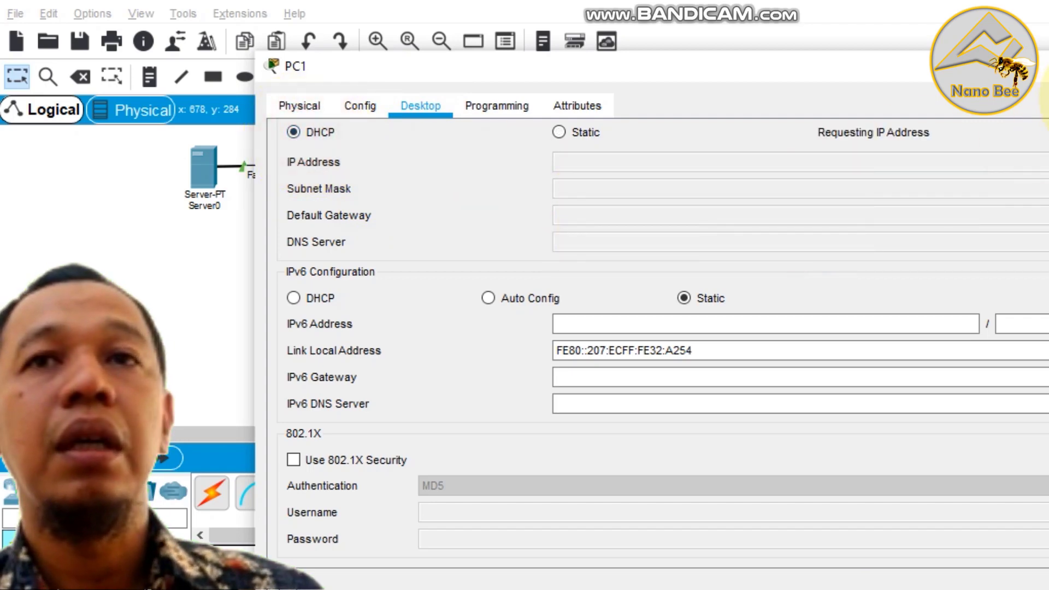
pyautogui.click(1044, 66)
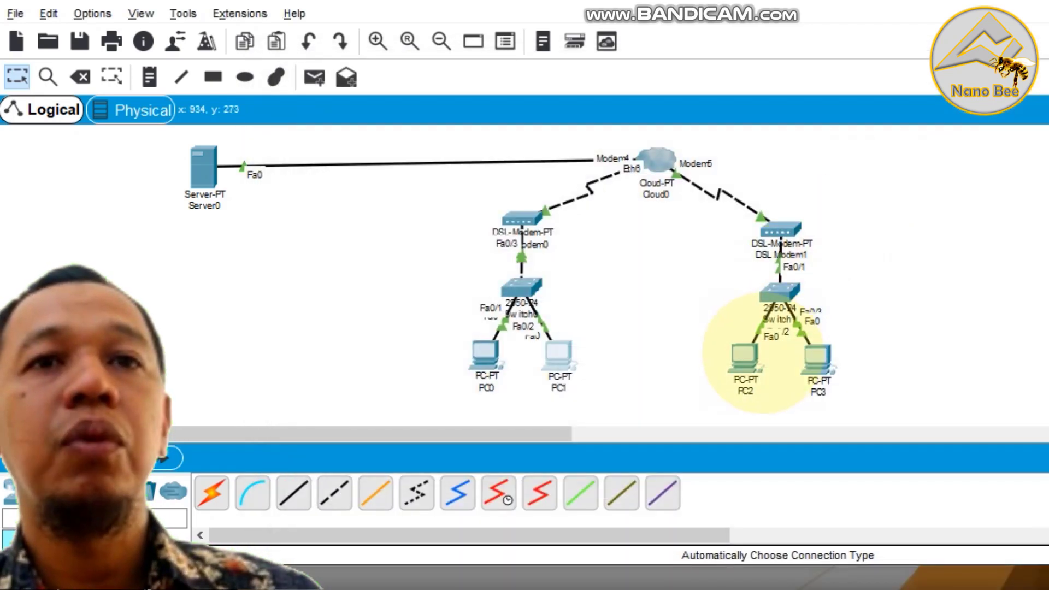
# Switch PC2's IPv4 configuration from static to DHCP and close its window
pyautogui.click(746, 364)
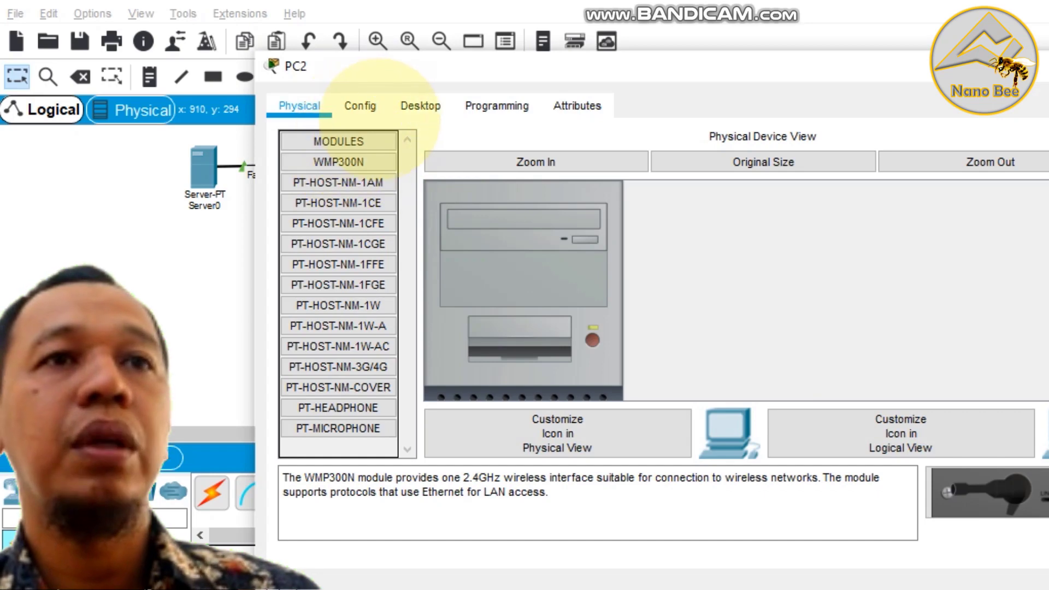
pyautogui.click(420, 105)
pyautogui.click(363, 164)
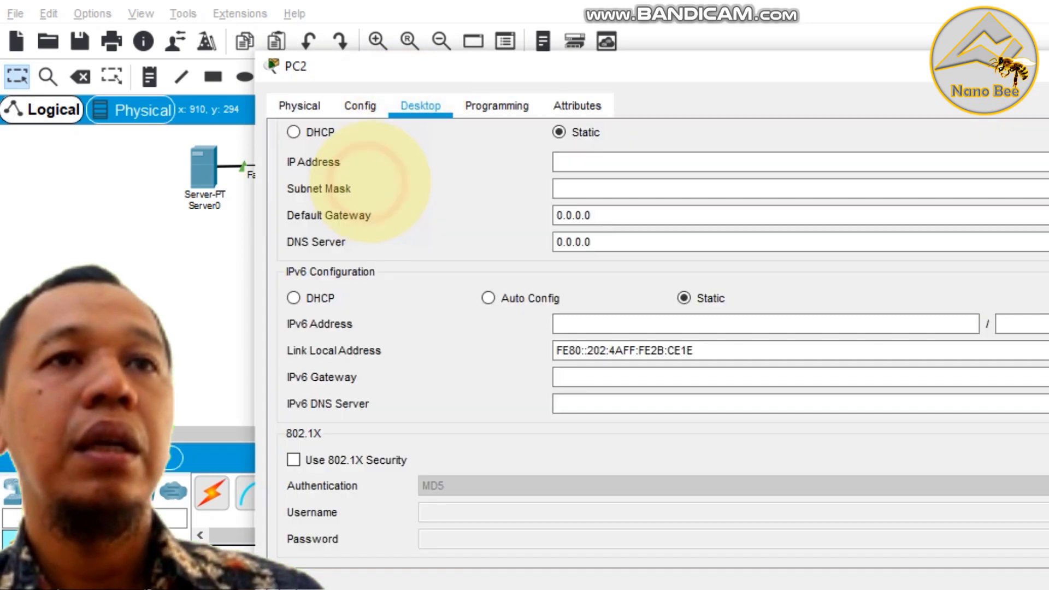
pyautogui.click(323, 132)
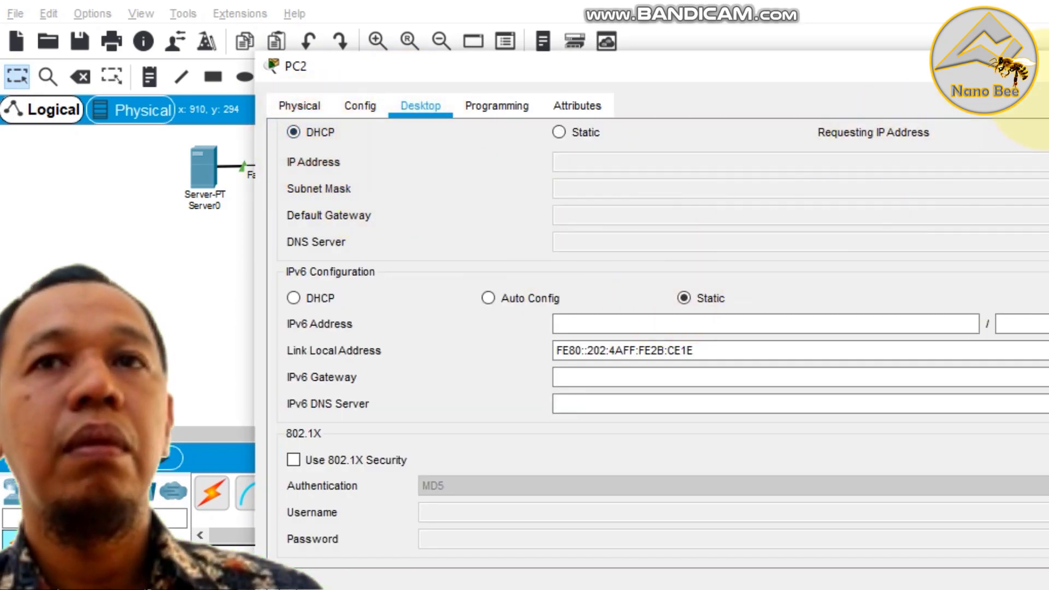
pyautogui.click(1045, 69)
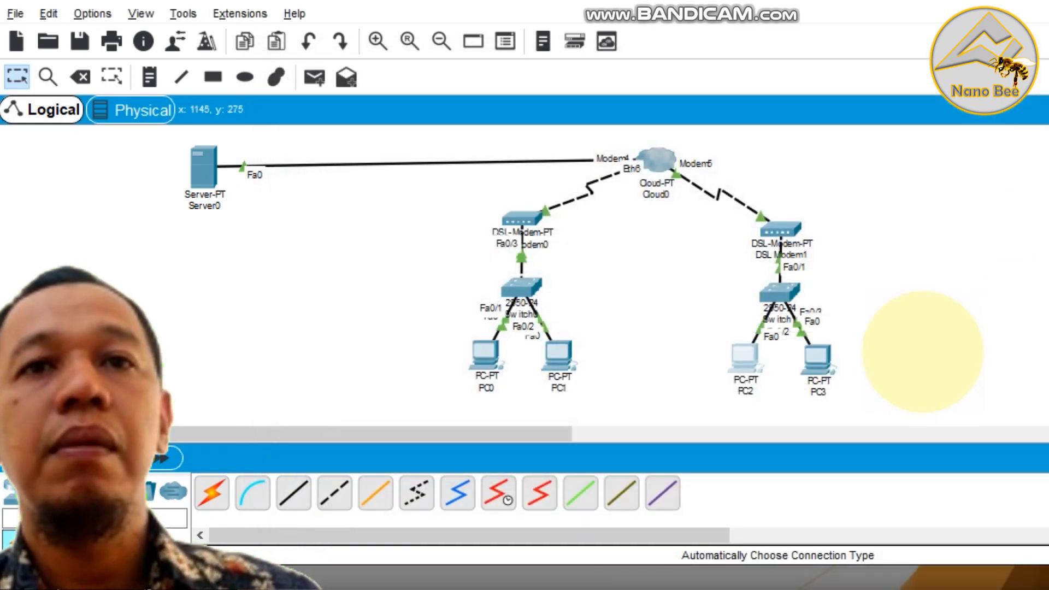
# Switch PC3's IPv4 configuration to DHCP, wait for the address request to finish and close its window
pyautogui.click(817, 357)
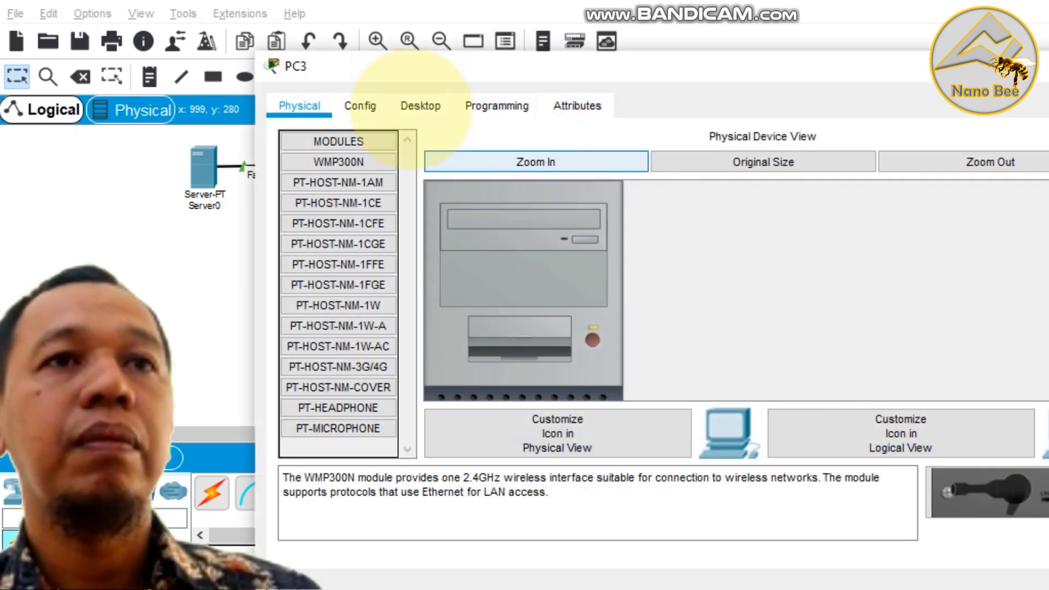
pyautogui.click(420, 106)
pyautogui.click(369, 164)
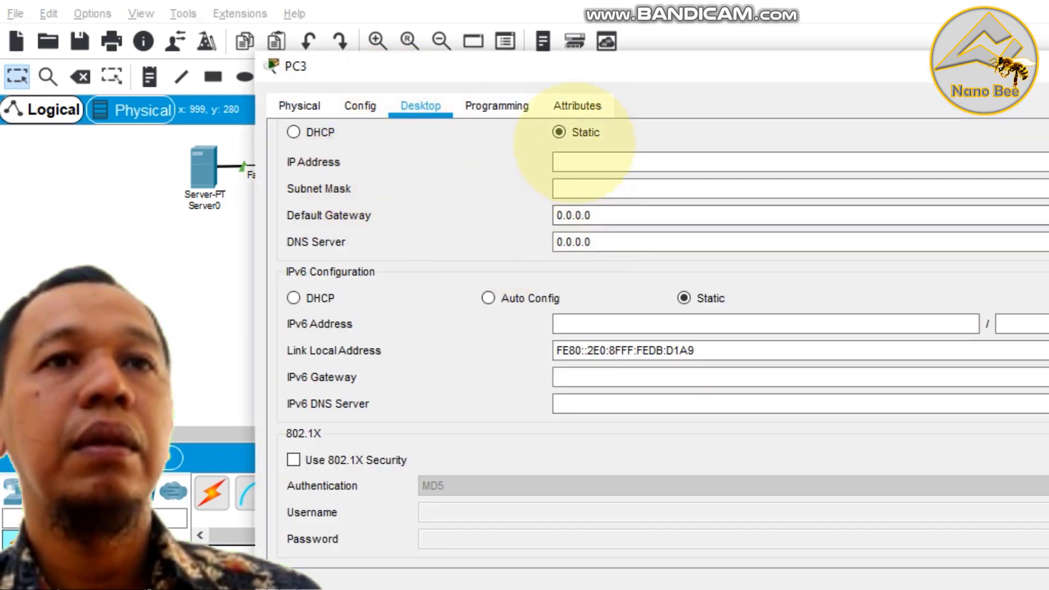
pyautogui.click(294, 132)
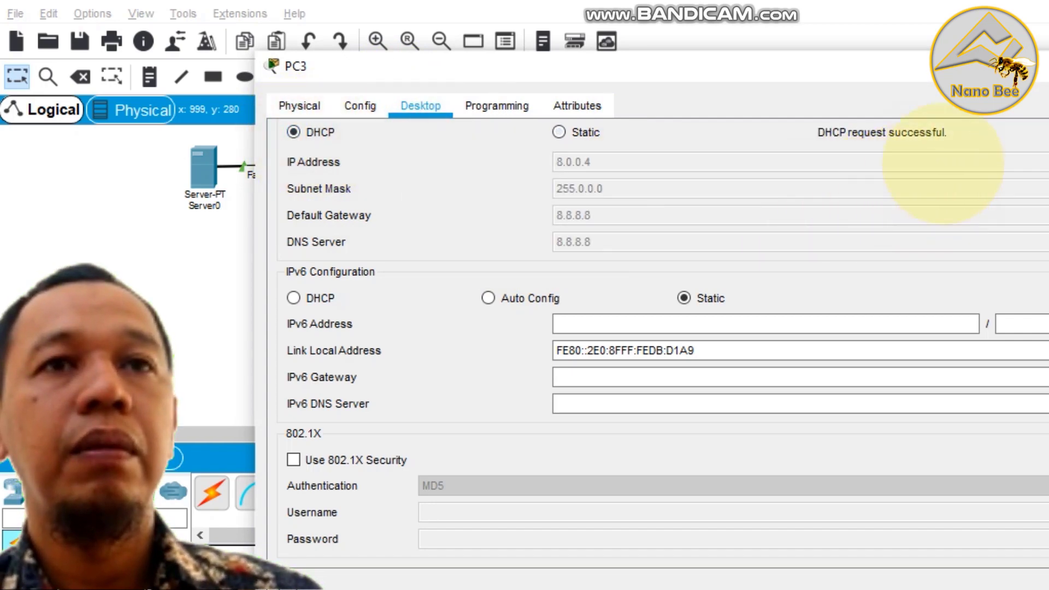
pyautogui.click(1047, 67)
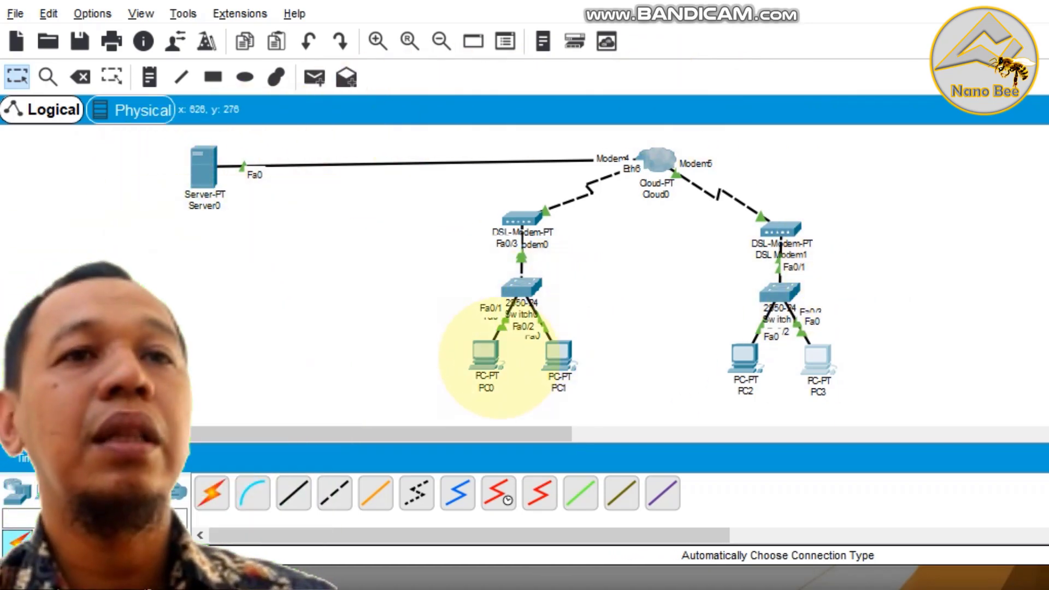
# Close PC0's VPN configuration and test the connection to the server from its Command Prompt with ping 8.8.8.8
pyautogui.click(485, 361)
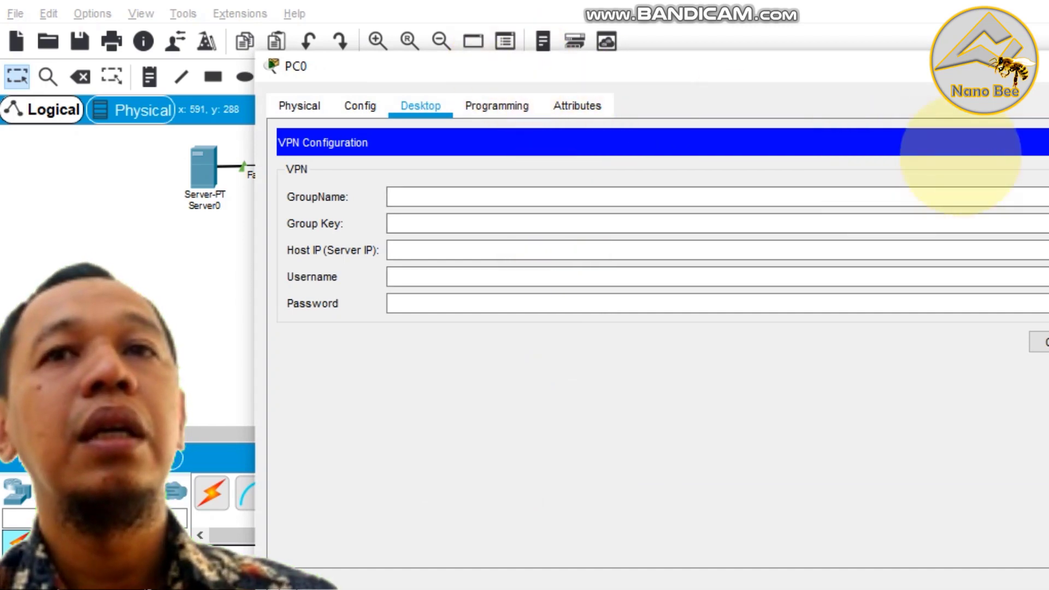
pyautogui.click(1043, 143)
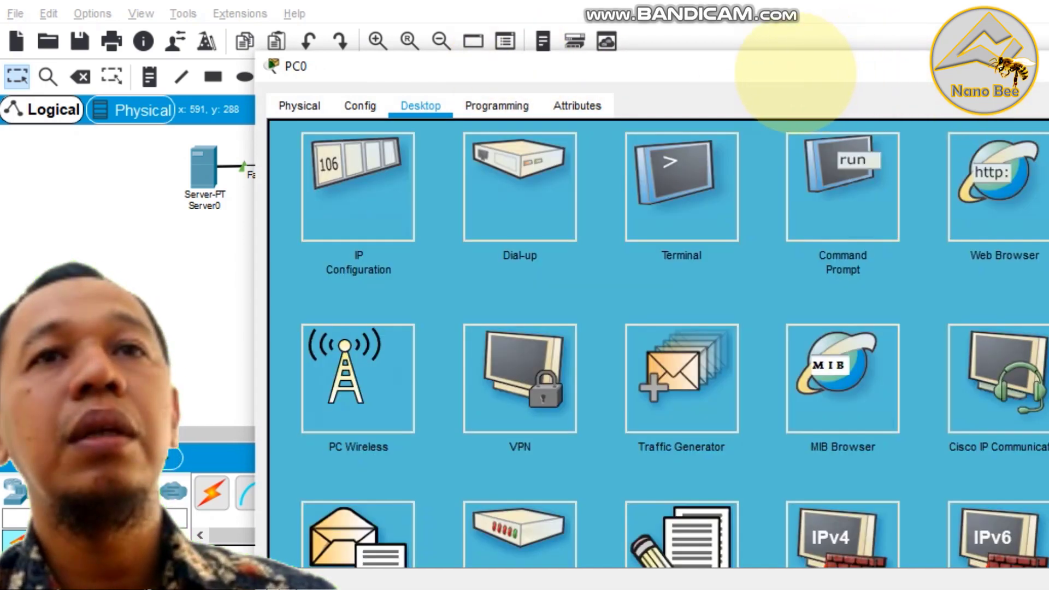
pyautogui.moveTo(708, 68); pyautogui.dragTo(898, 83)
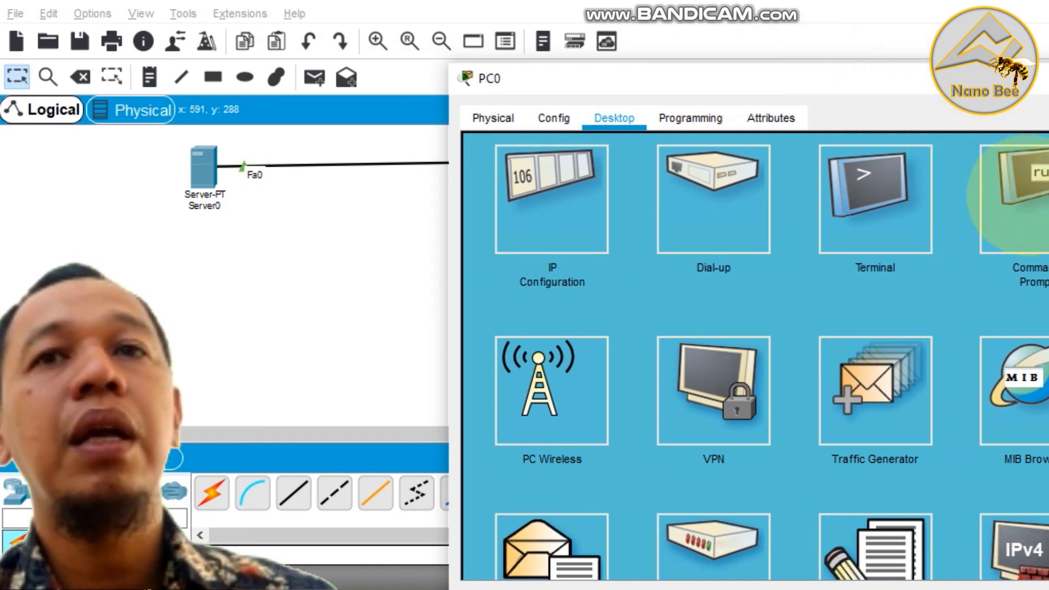
pyautogui.click(1026, 201)
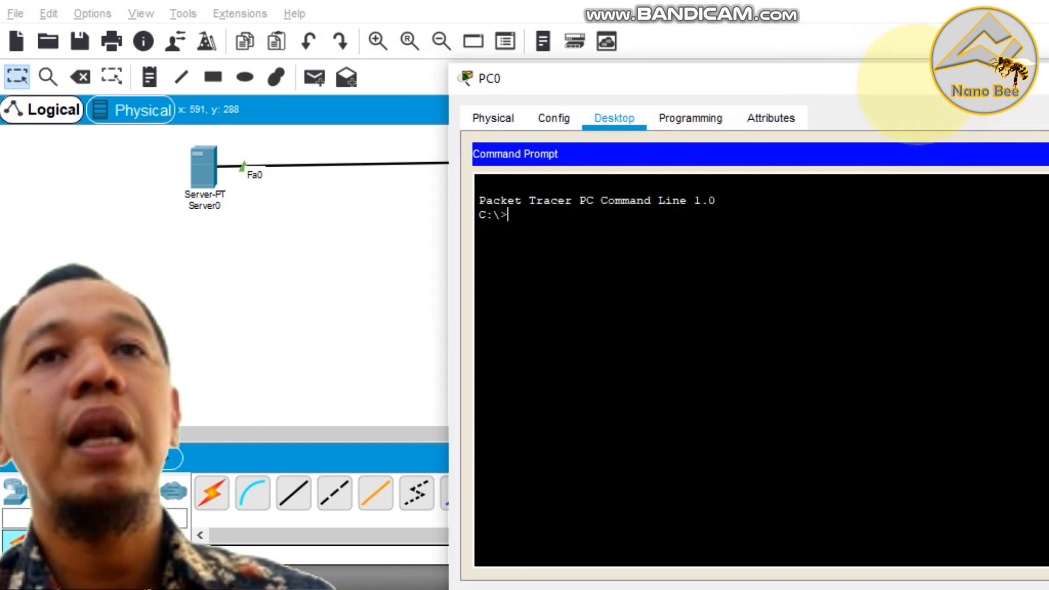
pyautogui.moveTo(909, 80); pyautogui.dragTo(886, 71)
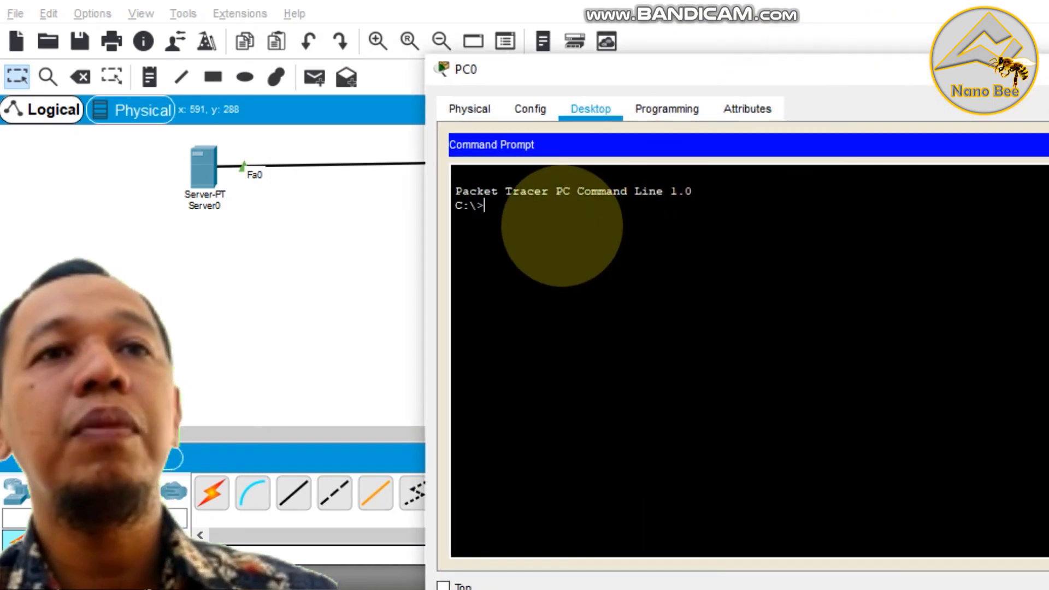
pyautogui.write('ping 8.8.8.8')
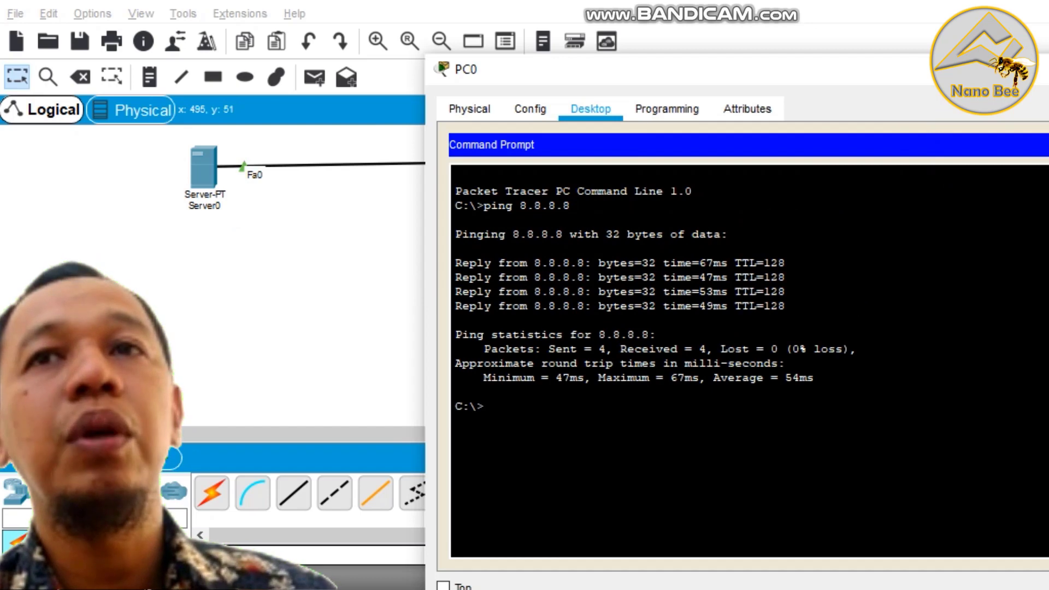
# Close PC0's window, test PC0 to Server0 with a simple PDU and delete the scenario's PDU list
pyautogui.click(1048, 69)
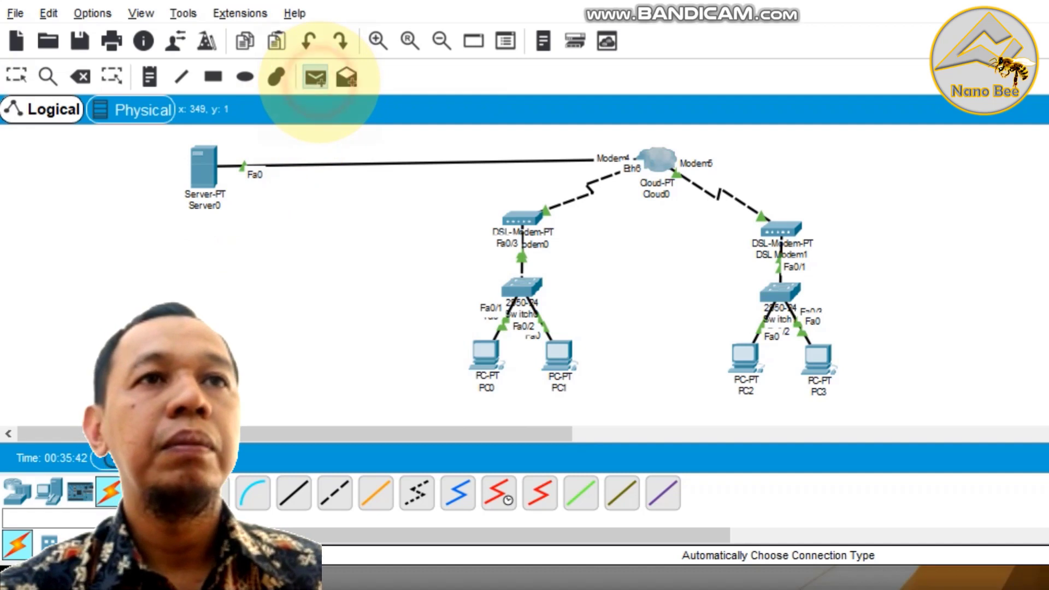
pyautogui.click(315, 77)
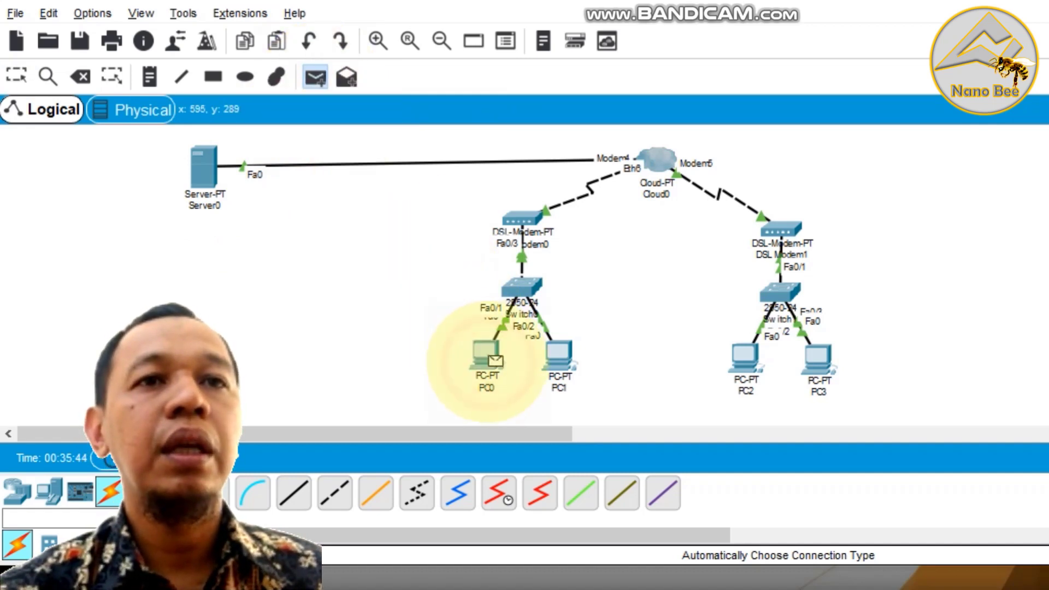
pyautogui.click(208, 175)
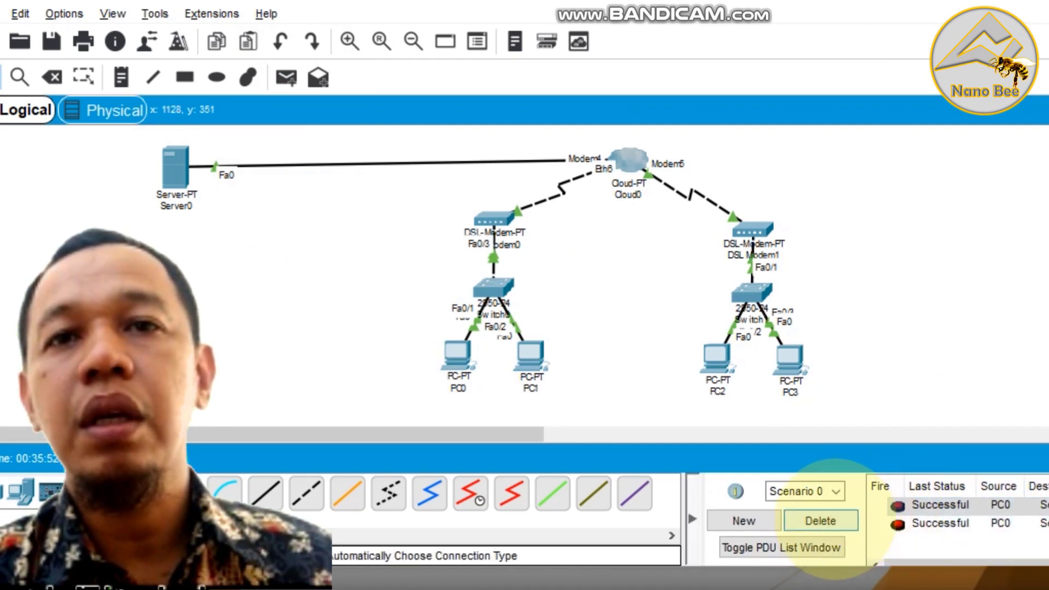
pyautogui.click(963, 529)
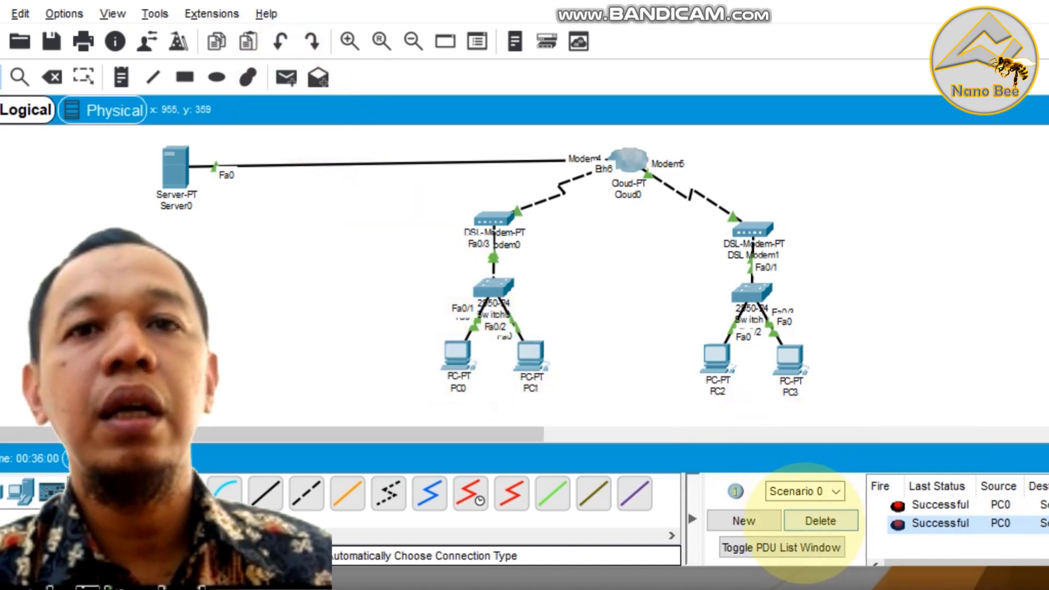
pyautogui.click(814, 520)
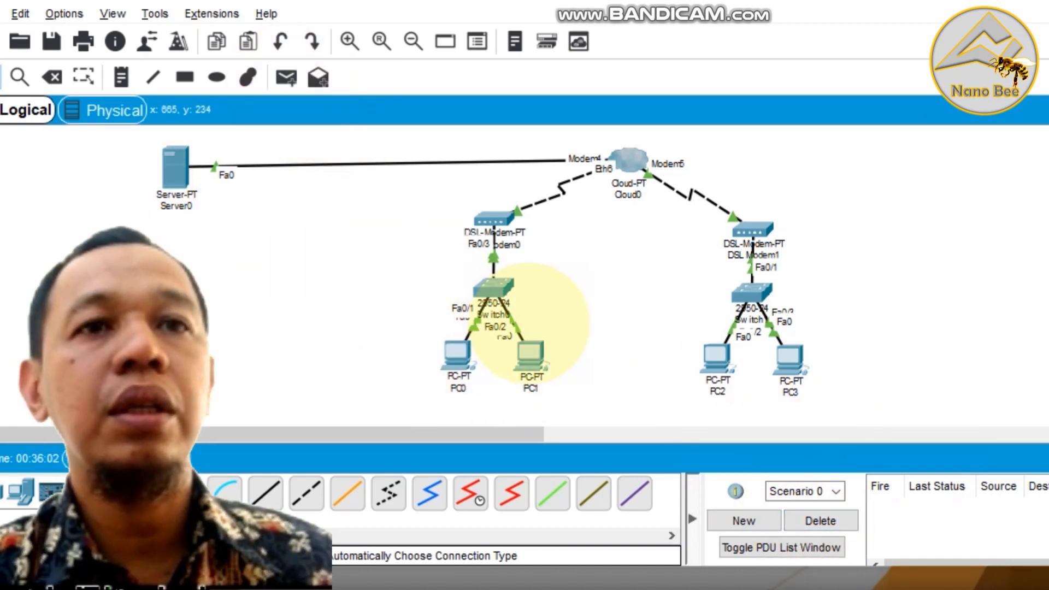
# Send simple PDUs from PC1, PC2 and PC3 to Server0, and clear the scenario's PDU list
pyautogui.click(286, 77)
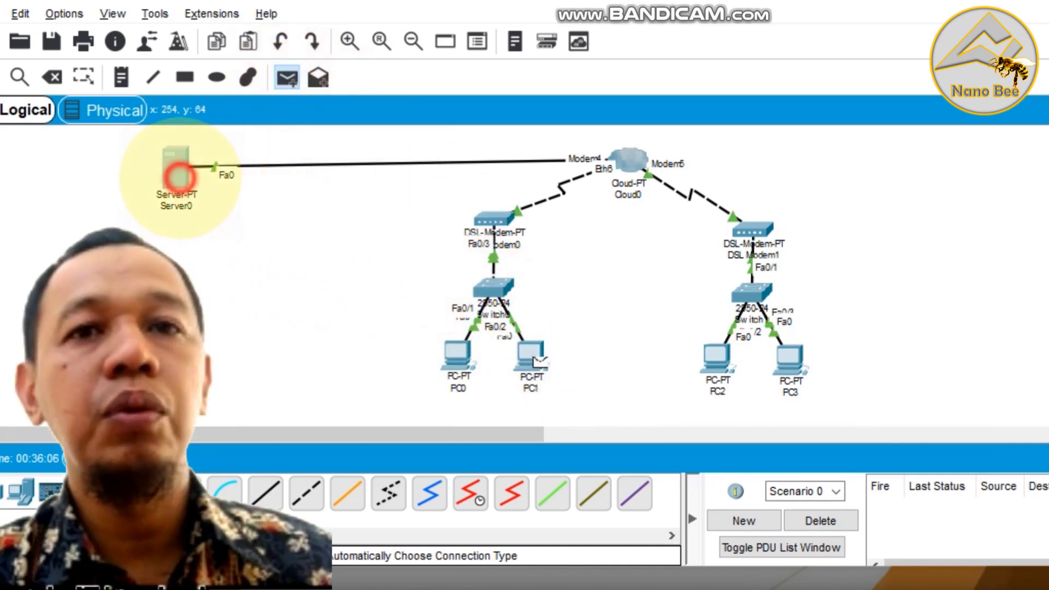
pyautogui.click(172, 170)
pyautogui.click(286, 77)
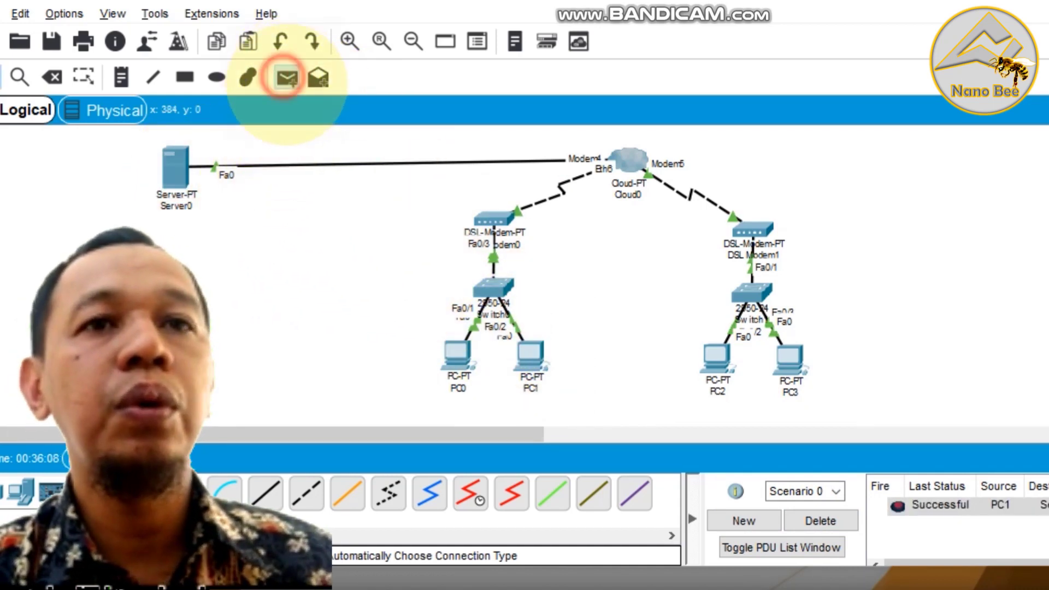
pyautogui.click(718, 367)
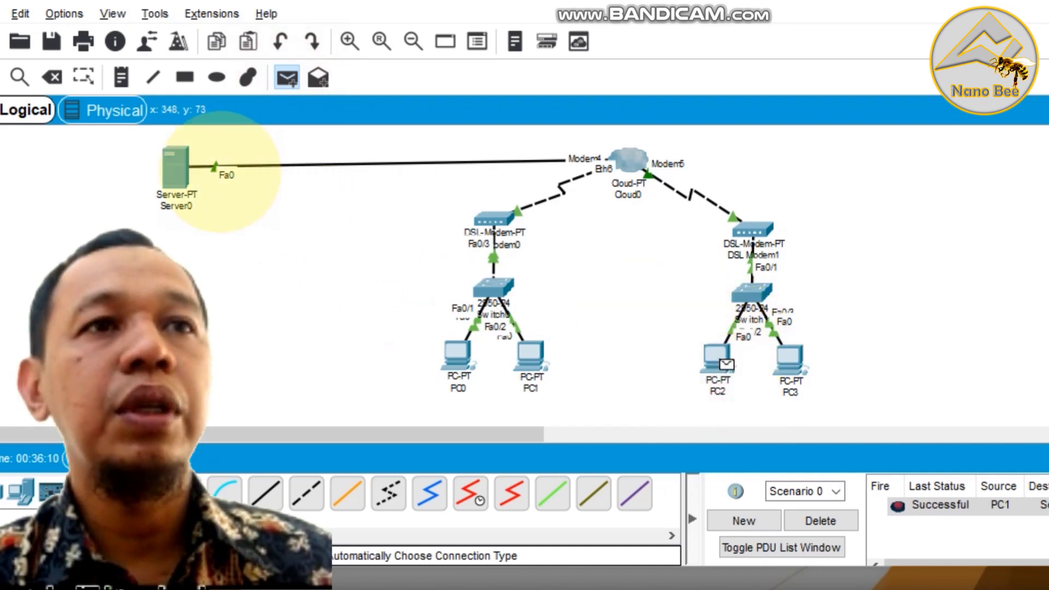
pyautogui.click(172, 167)
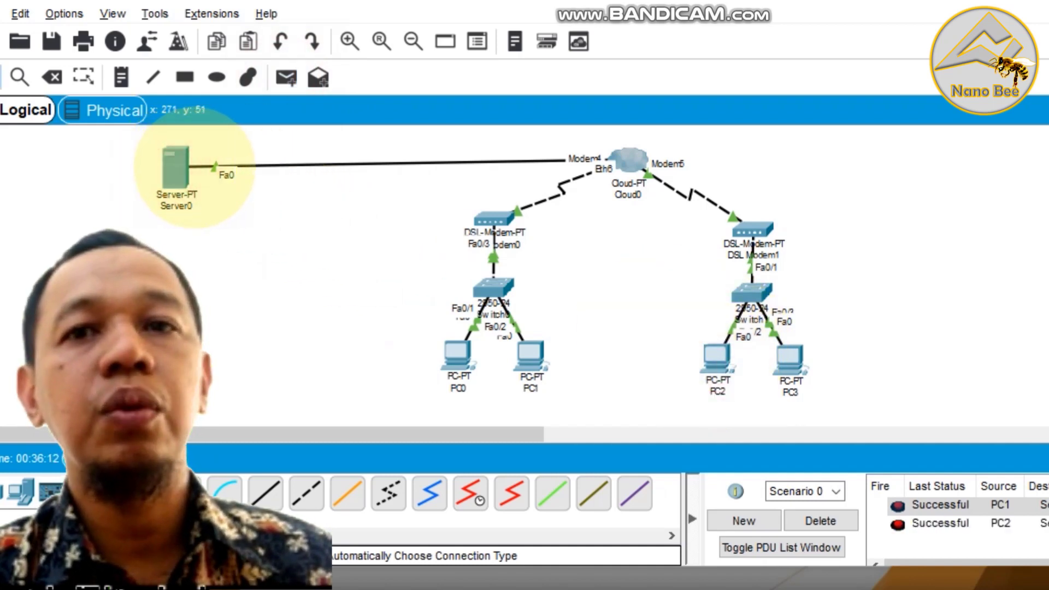
pyautogui.click(287, 77)
pyautogui.click(787, 362)
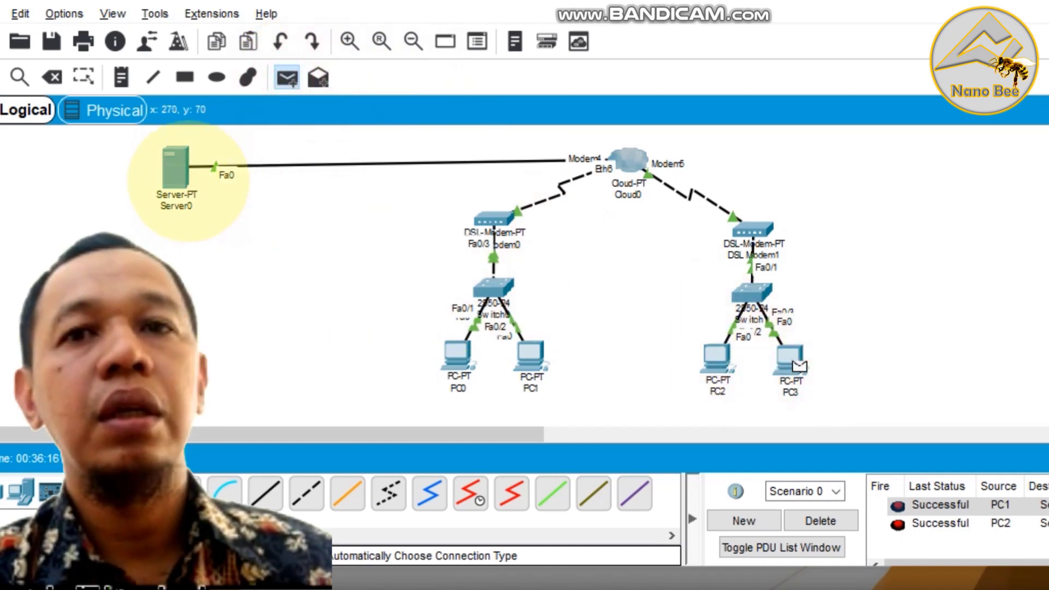
pyautogui.click(188, 180)
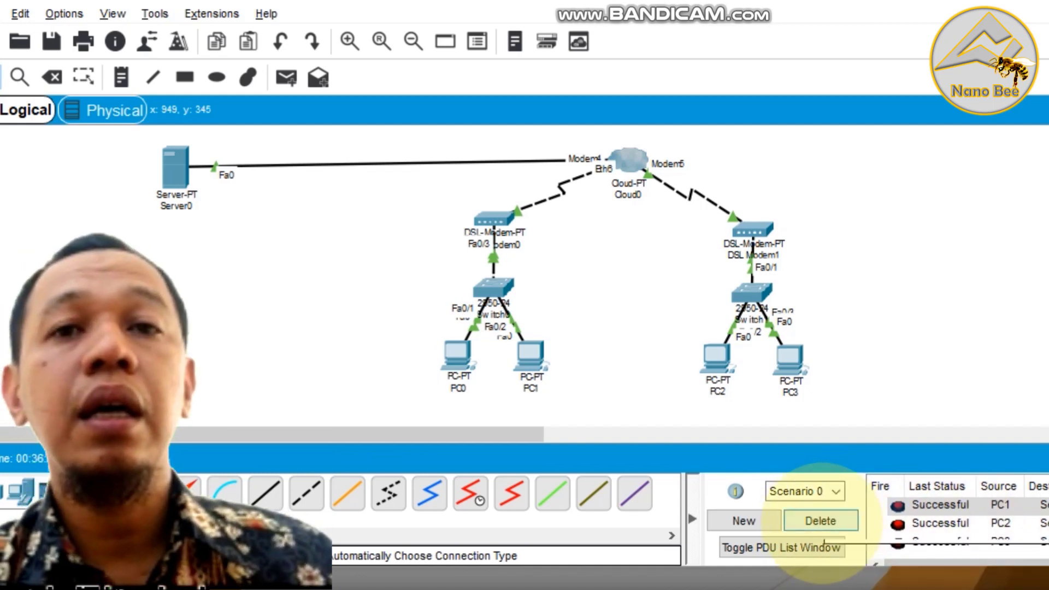
pyautogui.click(821, 521)
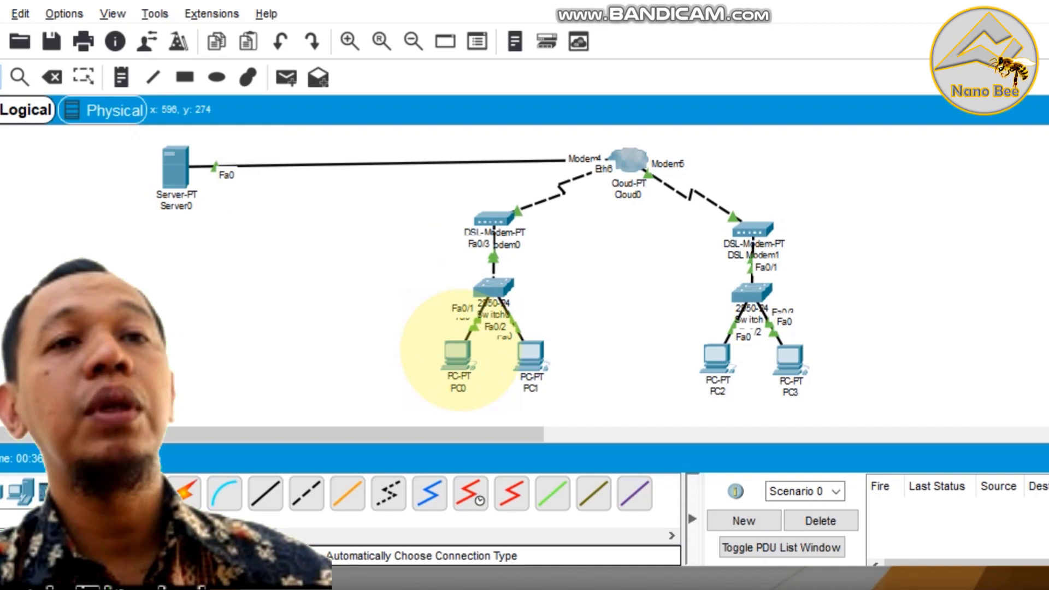
# Test the reverse direction with simple PDUs from Server0 to PC0 and from Server0 to PC1
pyautogui.moveTo(459, 351)
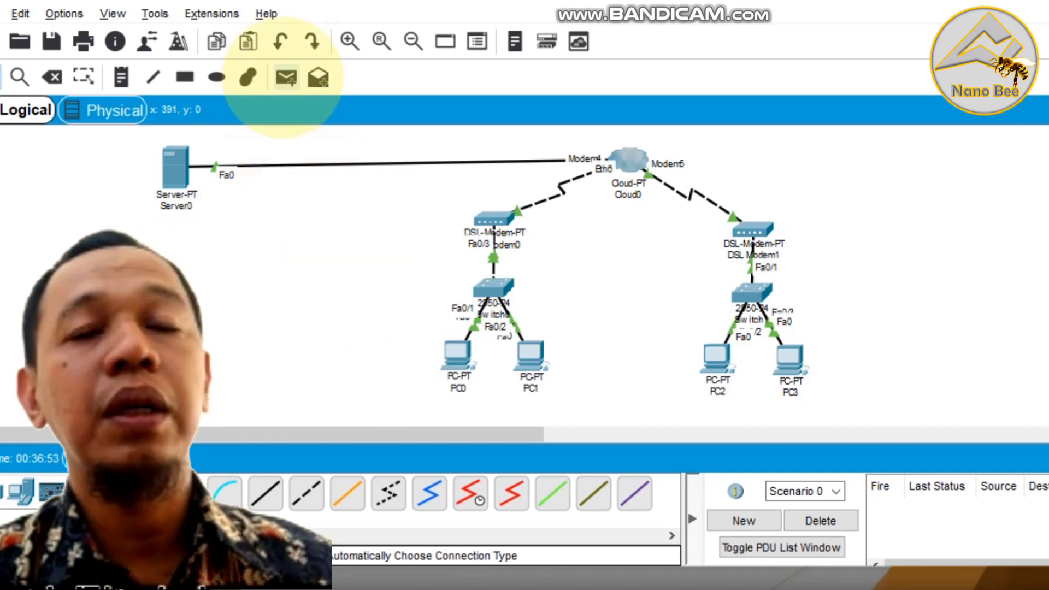
pyautogui.click(283, 77)
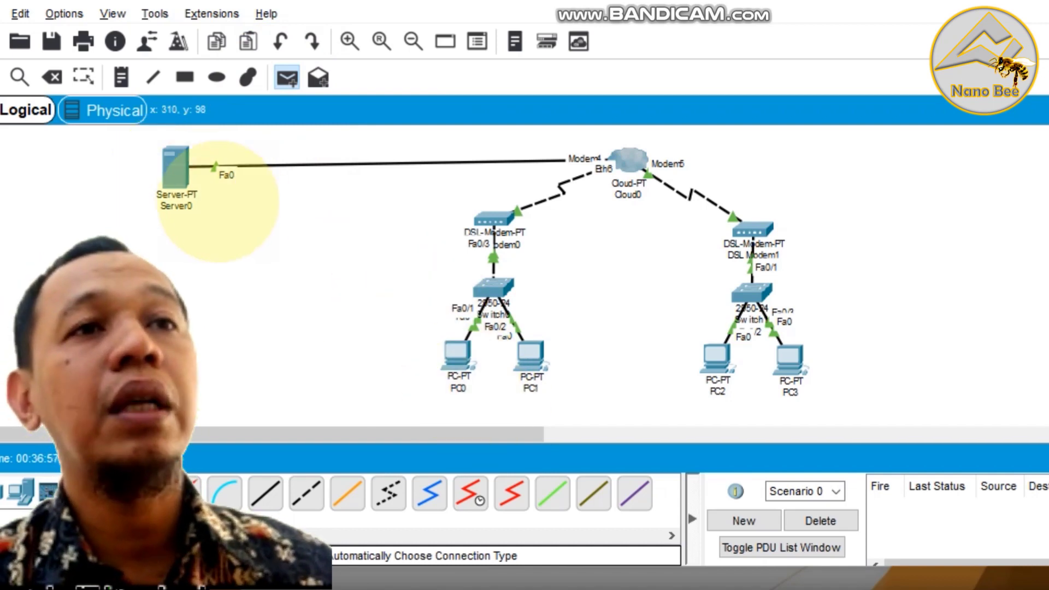
pyautogui.click(174, 167)
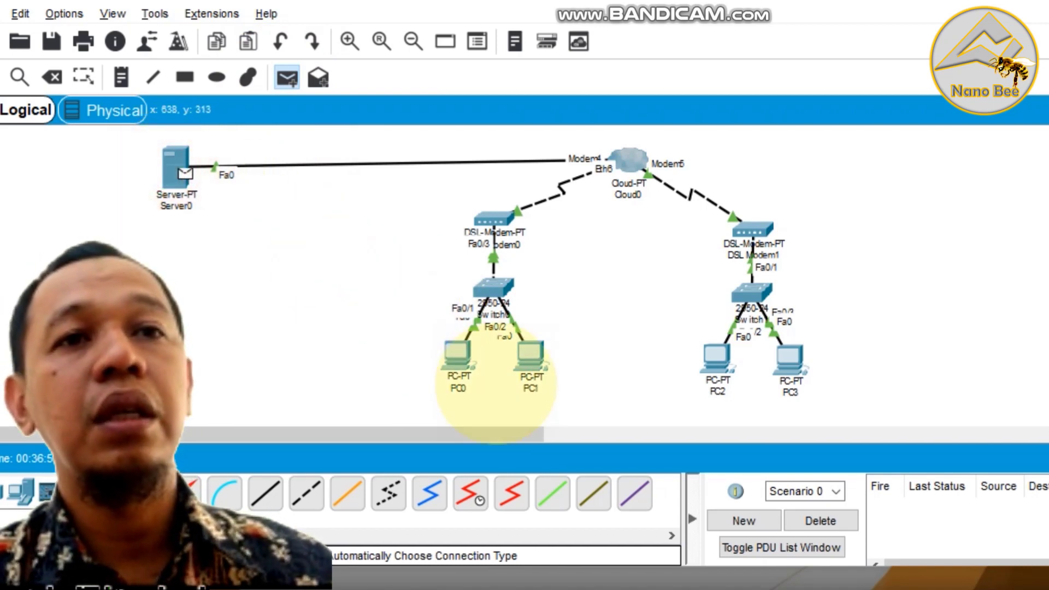
pyautogui.click(456, 354)
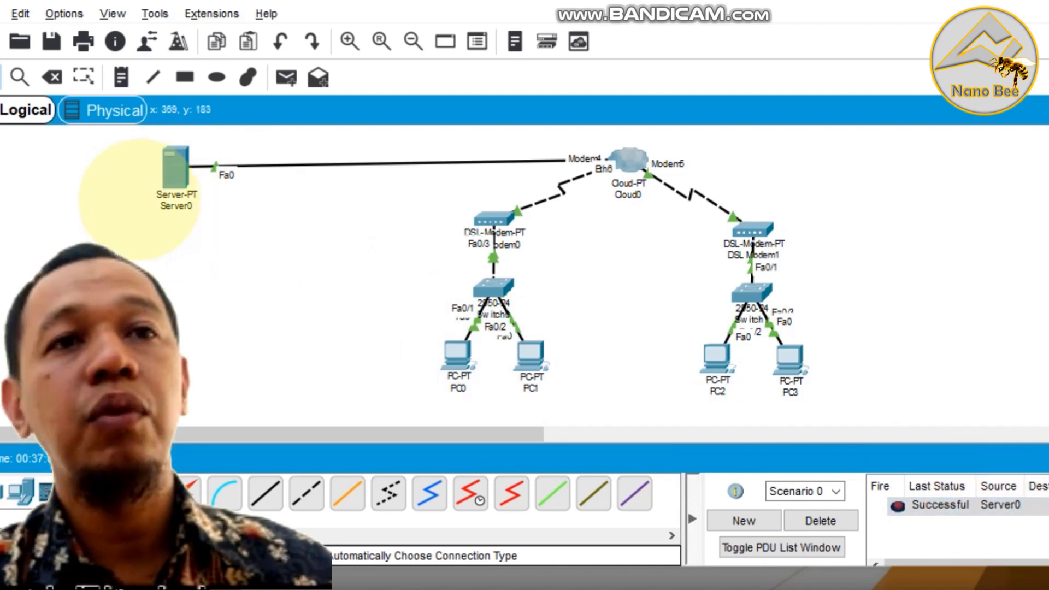
pyautogui.click(286, 77)
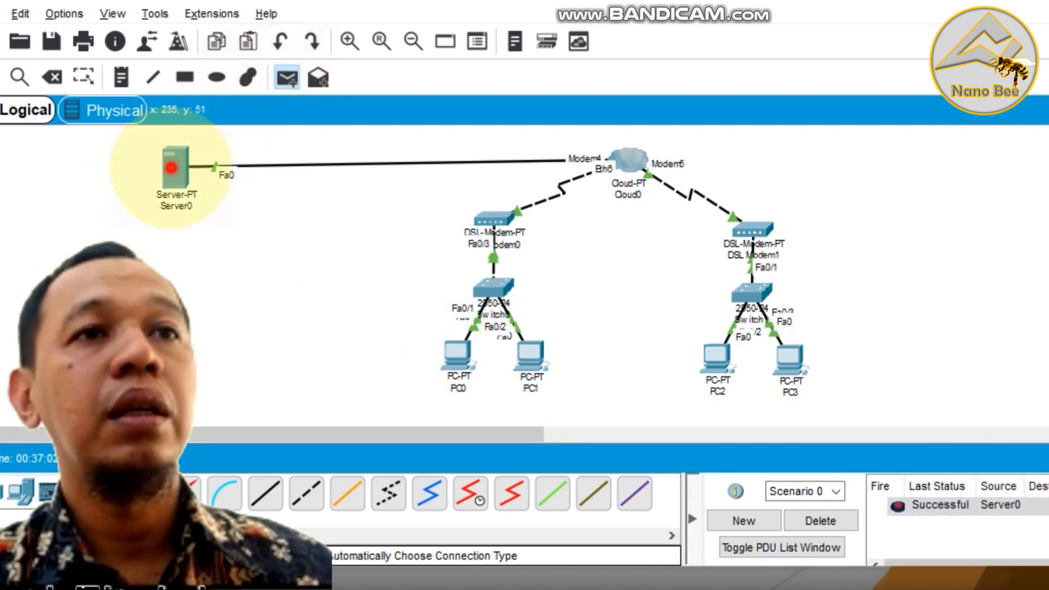
pyautogui.click(175, 167)
pyautogui.click(529, 365)
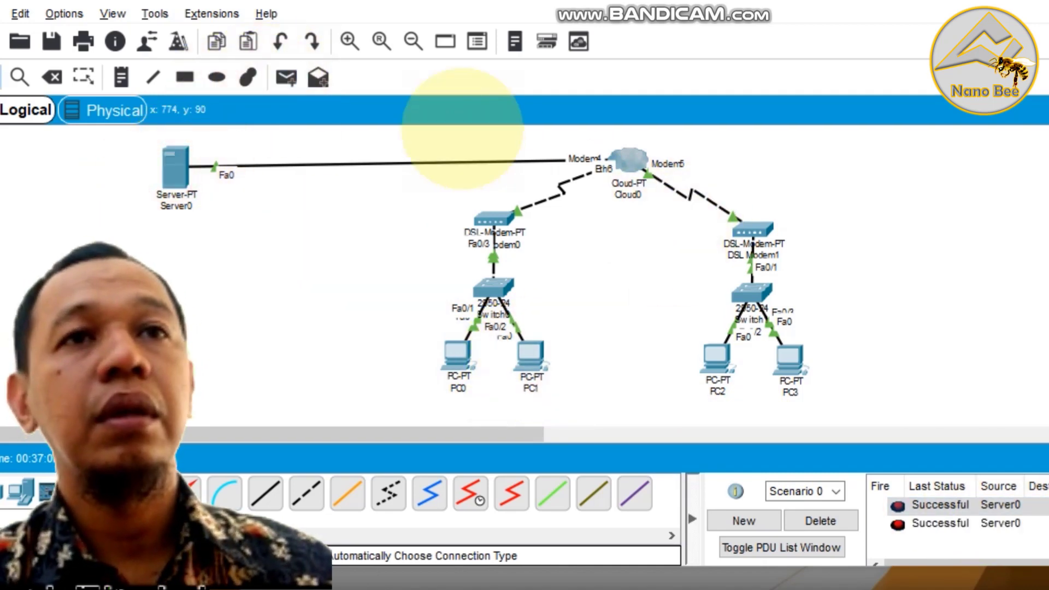
# Send simple PDUs from Server0 to PC2 and PC3, and clear the scenario's PDU list
pyautogui.click(285, 77)
pyautogui.click(176, 168)
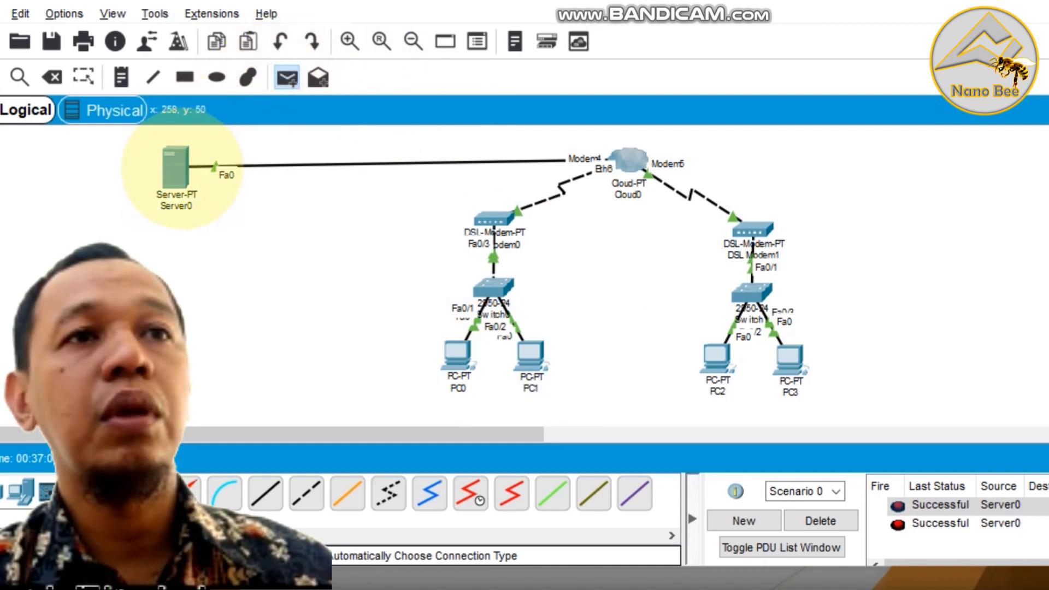
pyautogui.click(714, 358)
pyautogui.click(286, 77)
pyautogui.click(175, 166)
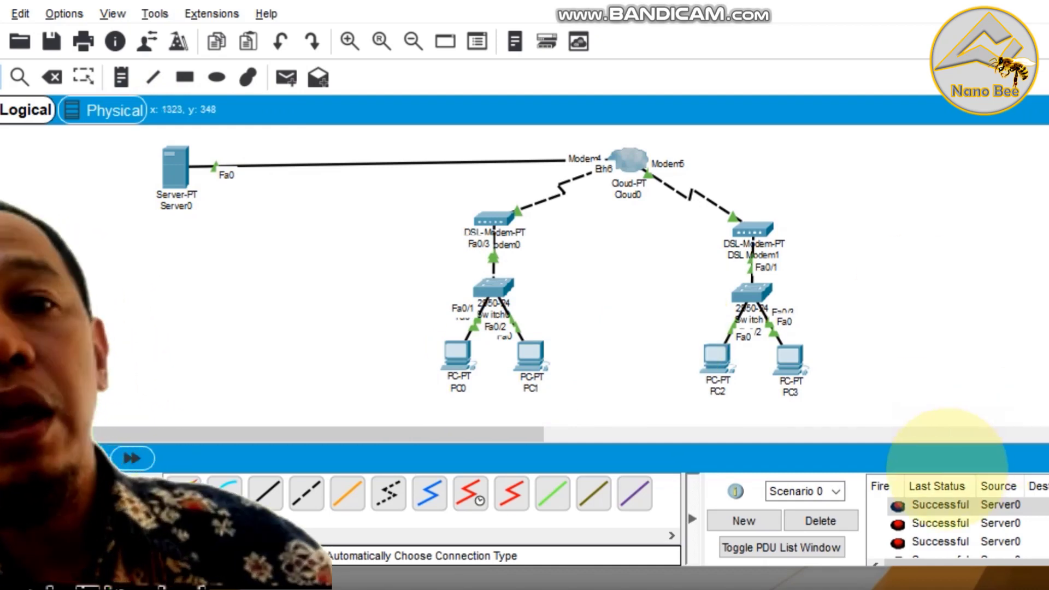
pyautogui.click(839, 522)
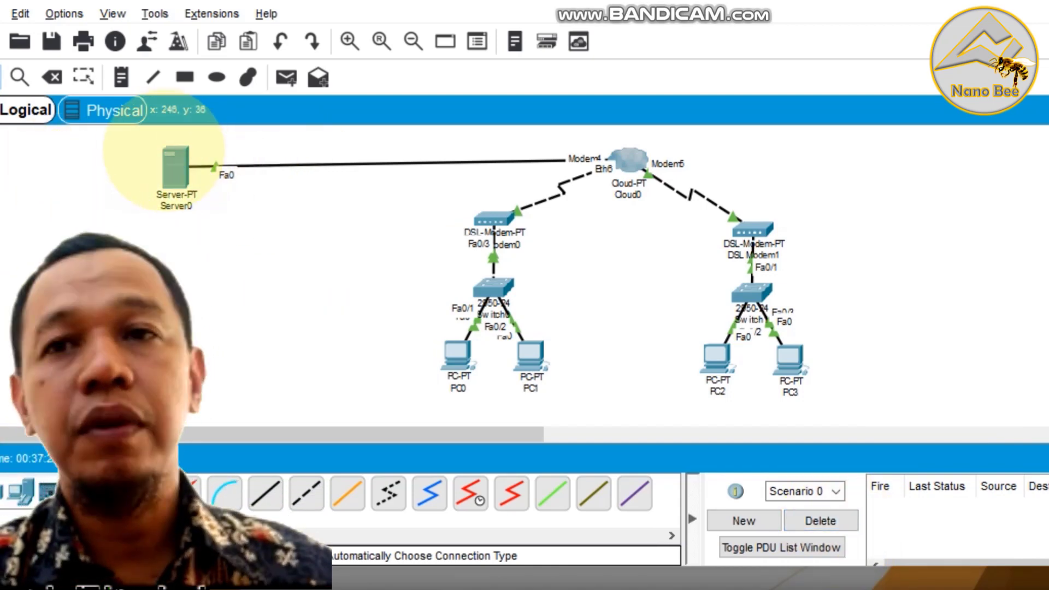
# Close PC0's Traffic Generator and open its Web Browser
pyautogui.moveTo(160, 146)
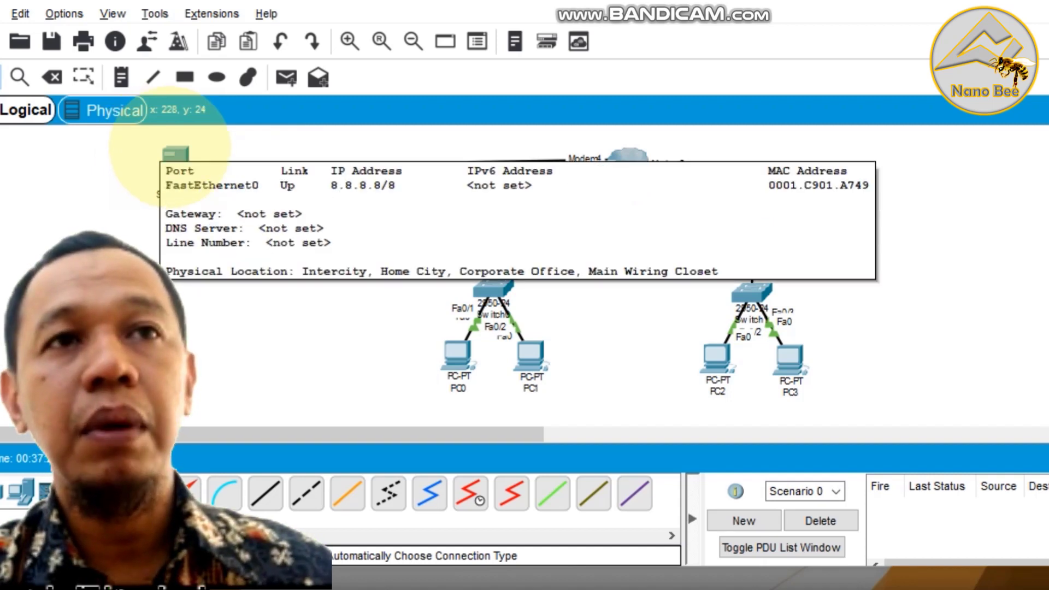
pyautogui.moveTo(453, 344)
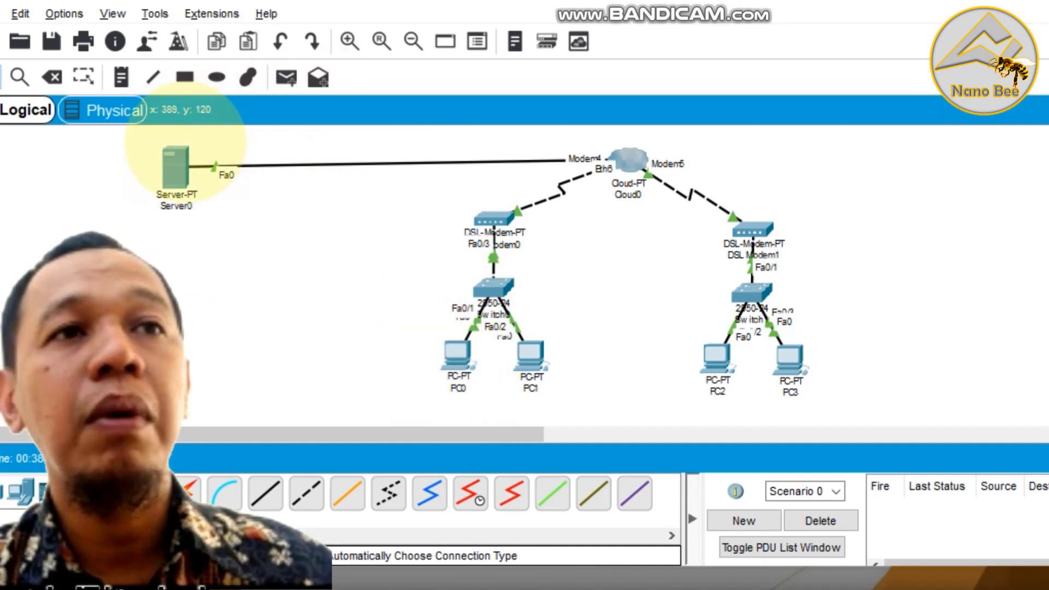
pyautogui.moveTo(179, 163)
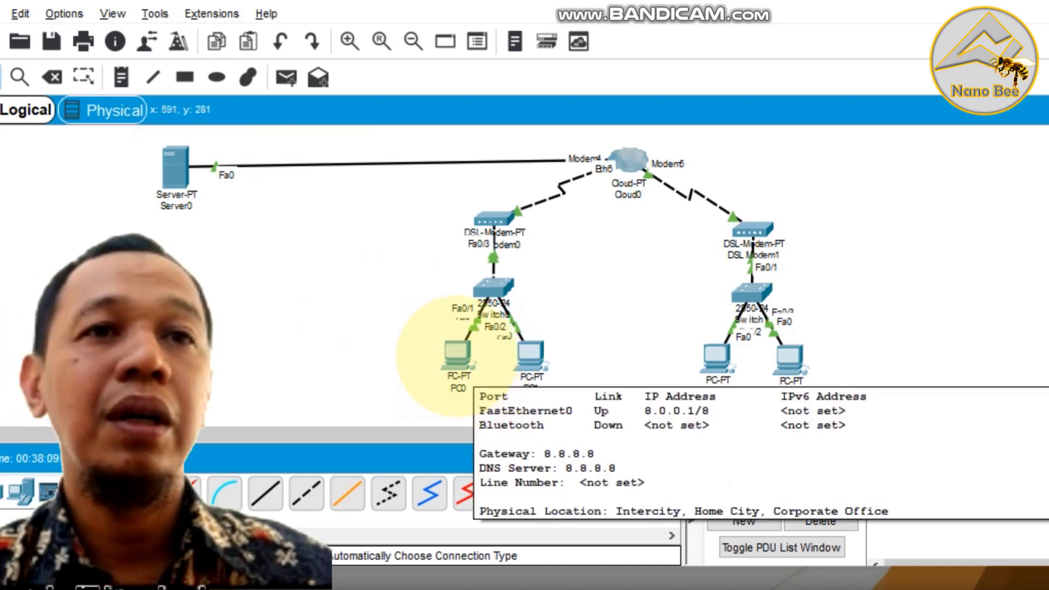
pyautogui.click(458, 356)
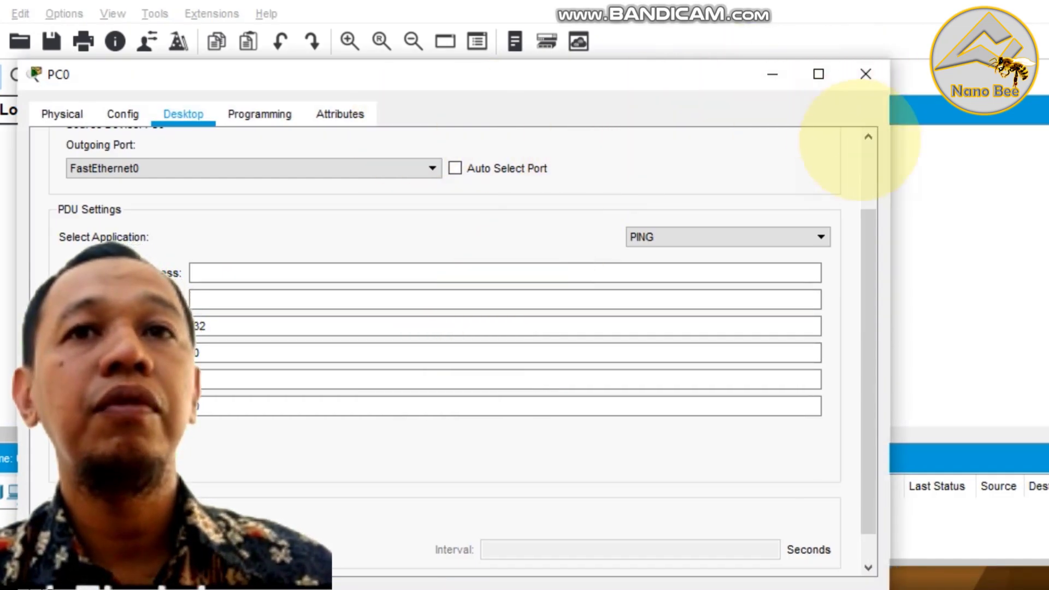
pyautogui.moveTo(867, 221); pyautogui.dragTo(831, 75)
pyautogui.click(831, 148)
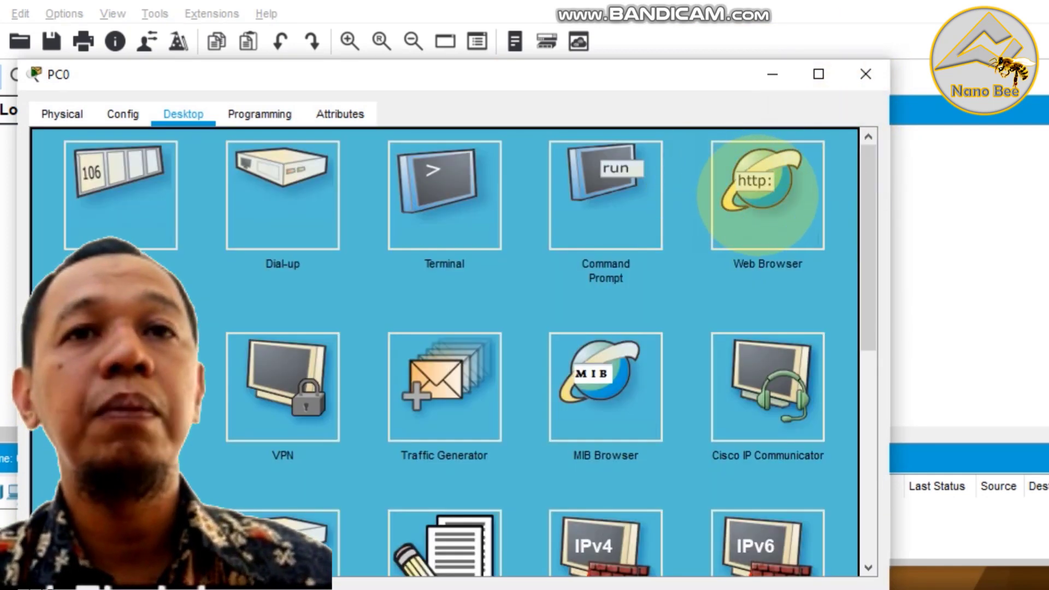
pyautogui.click(756, 195)
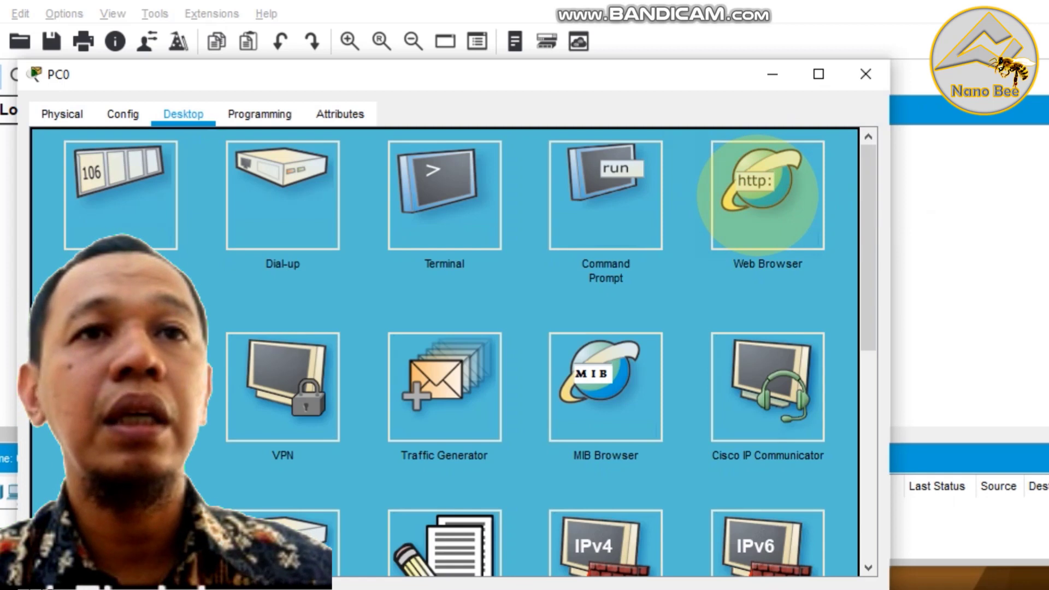
pyautogui.click(757, 195)
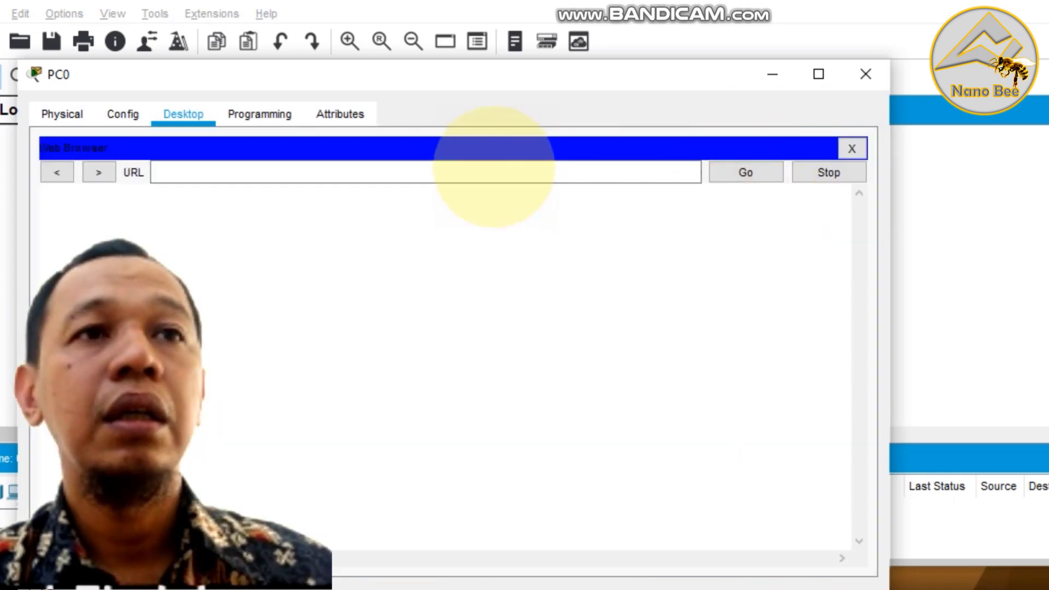
pyautogui.moveTo(402, 72); pyautogui.dragTo(558, 86)
pyautogui.click(480, 187)
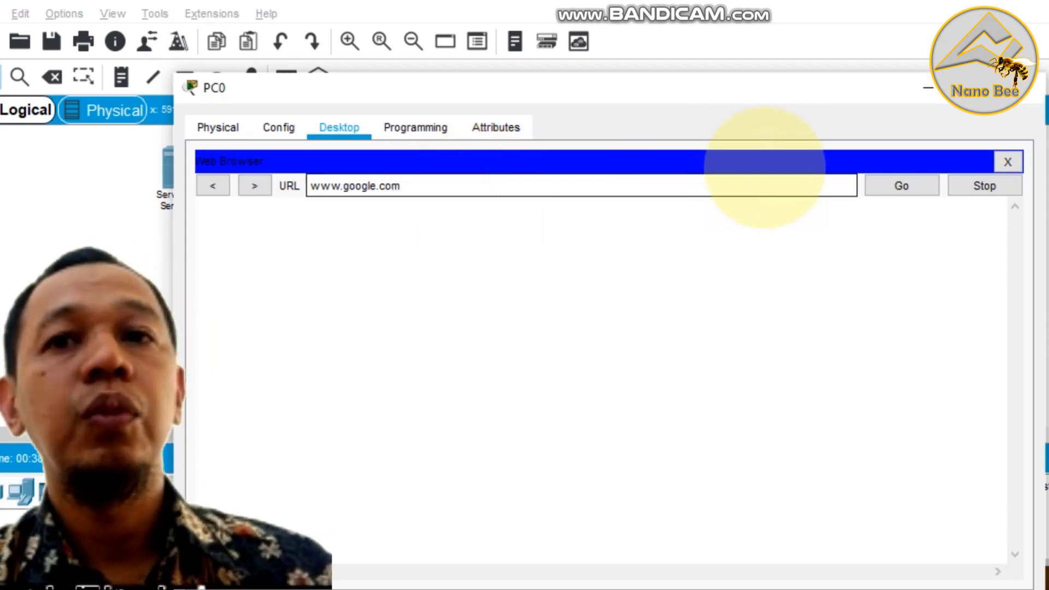
pyautogui.click(909, 184)
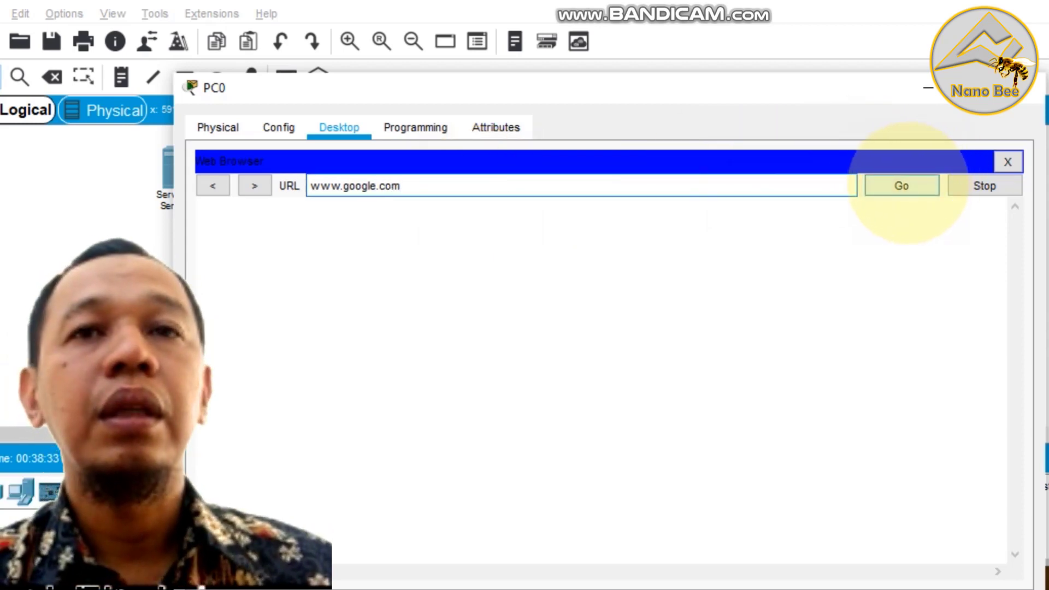
pyautogui.click(907, 185)
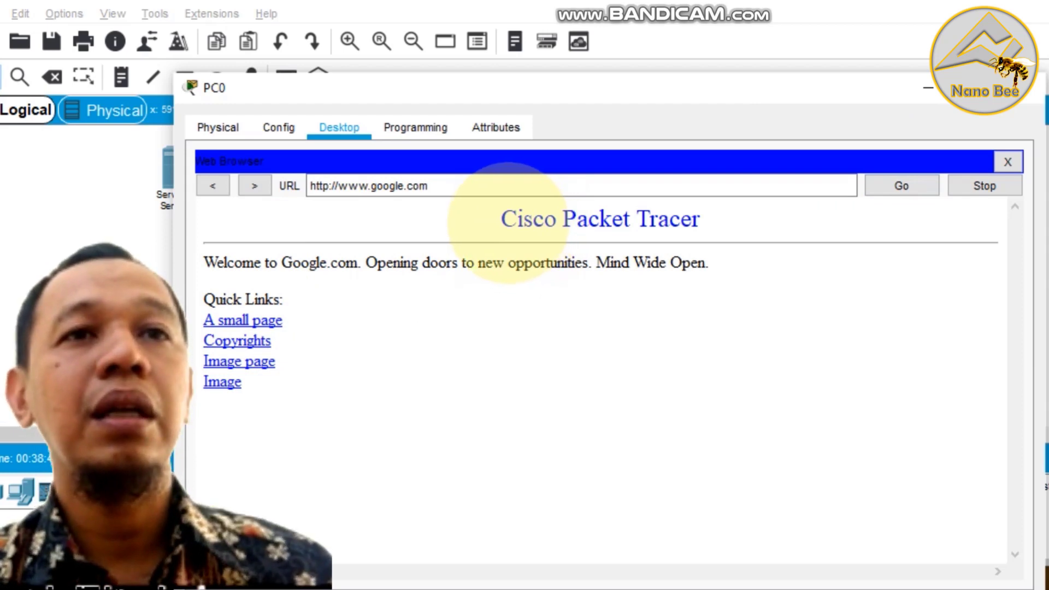
# Examine the loaded page's heading and the site name in its welcome text, and move PC0's window aside
pyautogui.moveTo(502, 218); pyautogui.dragTo(701, 234)
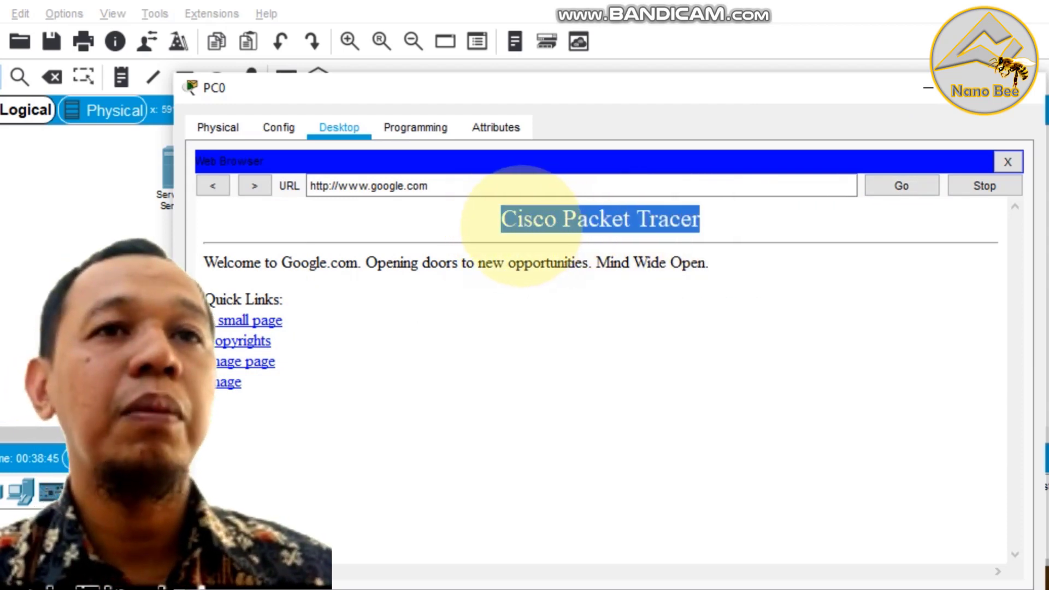
pyautogui.click(519, 228)
pyautogui.moveTo(282, 264); pyautogui.dragTo(347, 266)
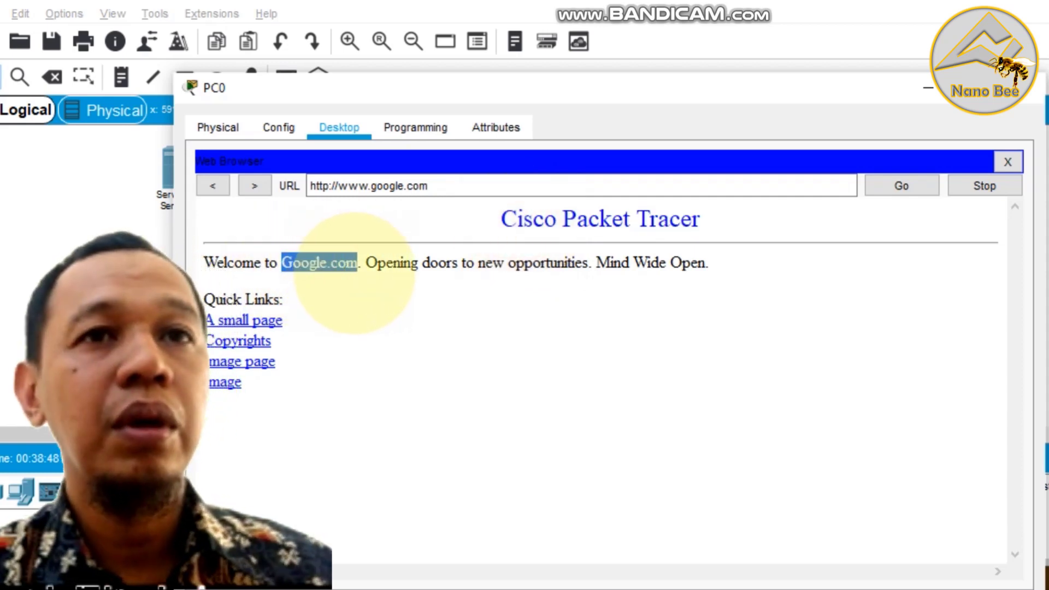
pyautogui.click(354, 278)
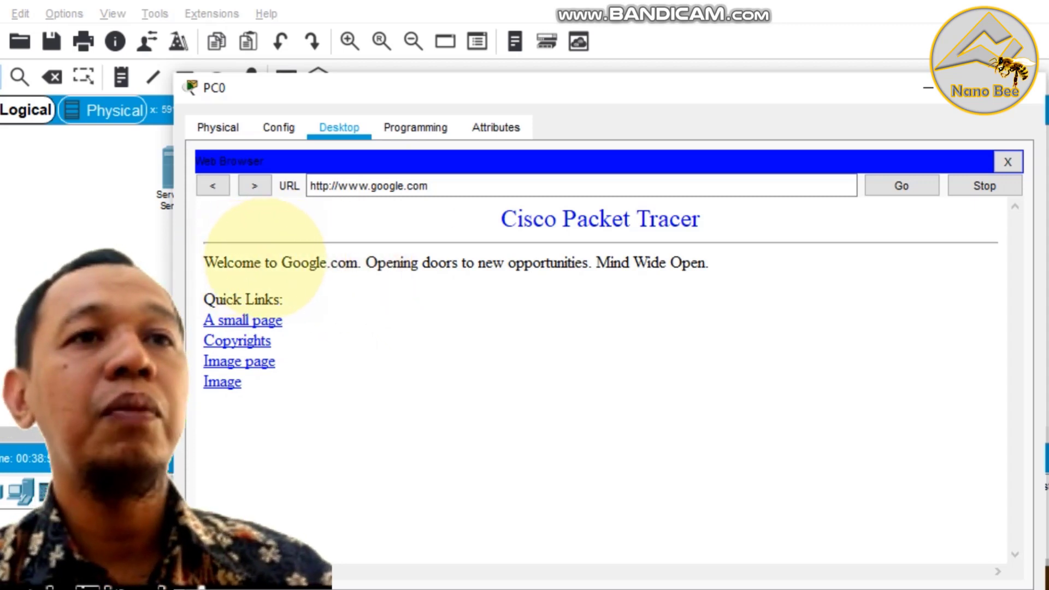
pyautogui.moveTo(360, 93); pyautogui.dragTo(722, 86)
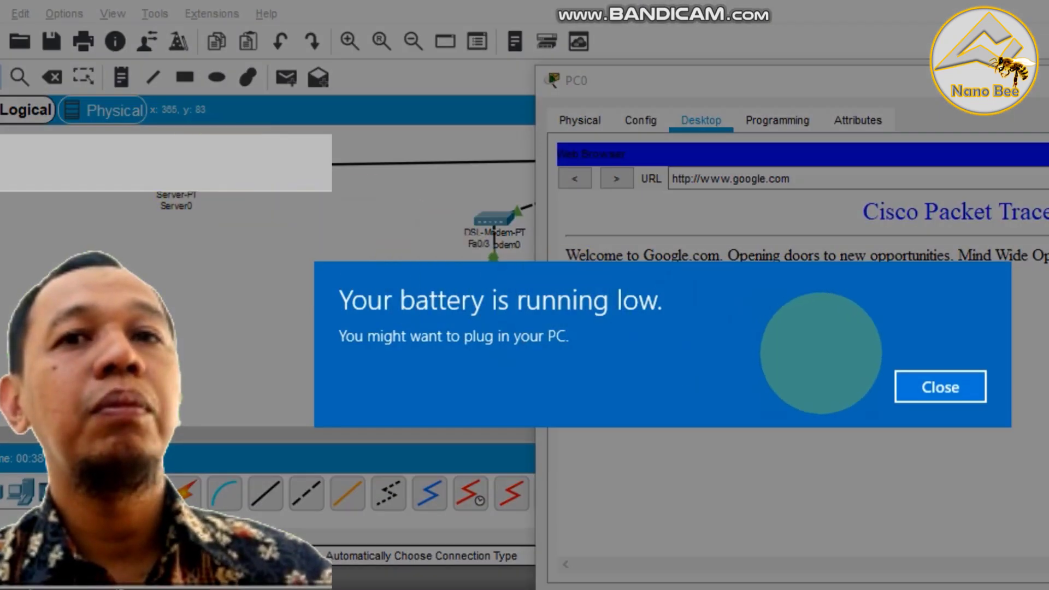
# Dismiss the low battery notification and close PC0's window after viewing the loaded page
pyautogui.click(938, 386)
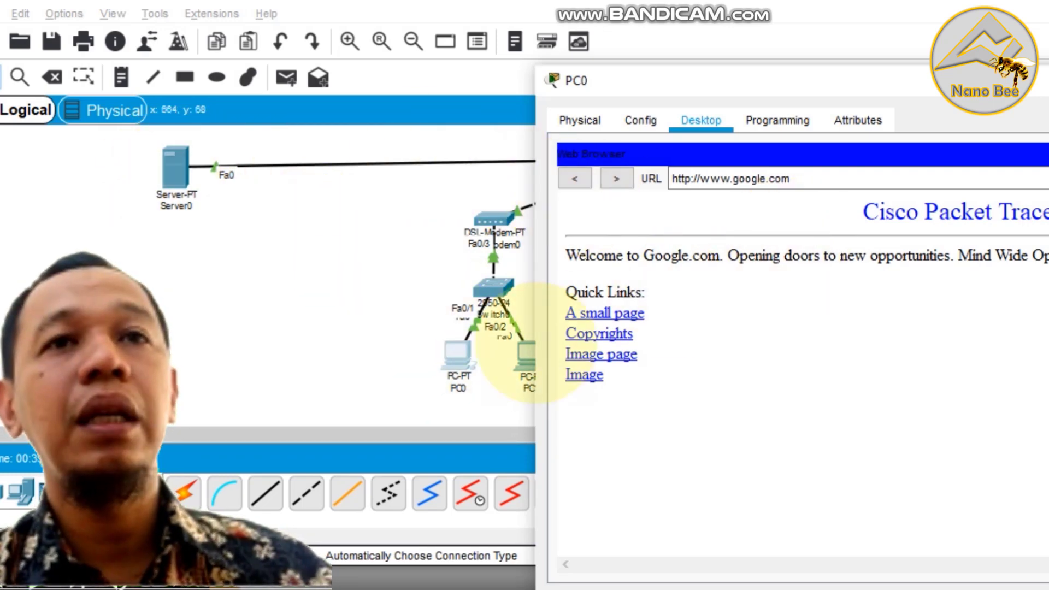
pyautogui.moveTo(660, 83); pyautogui.dragTo(431, 67)
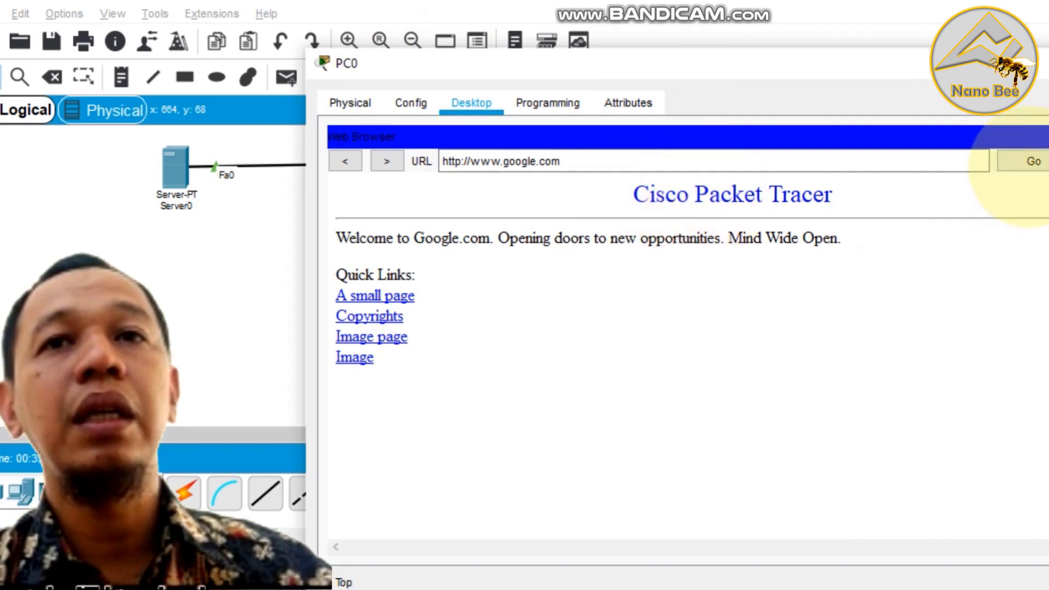
pyautogui.click(1015, 61)
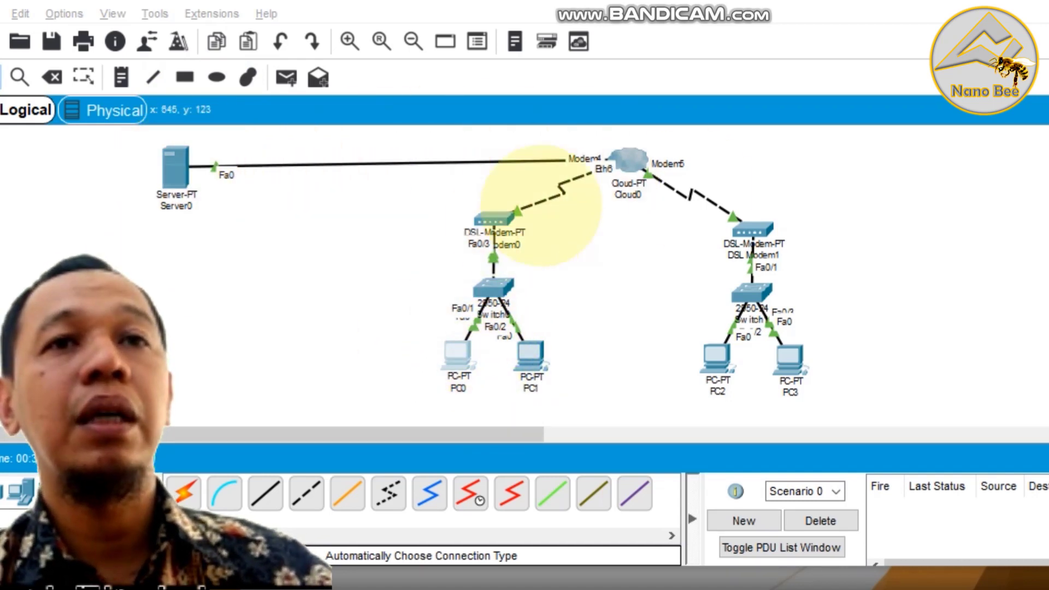
pyautogui.click(530, 355)
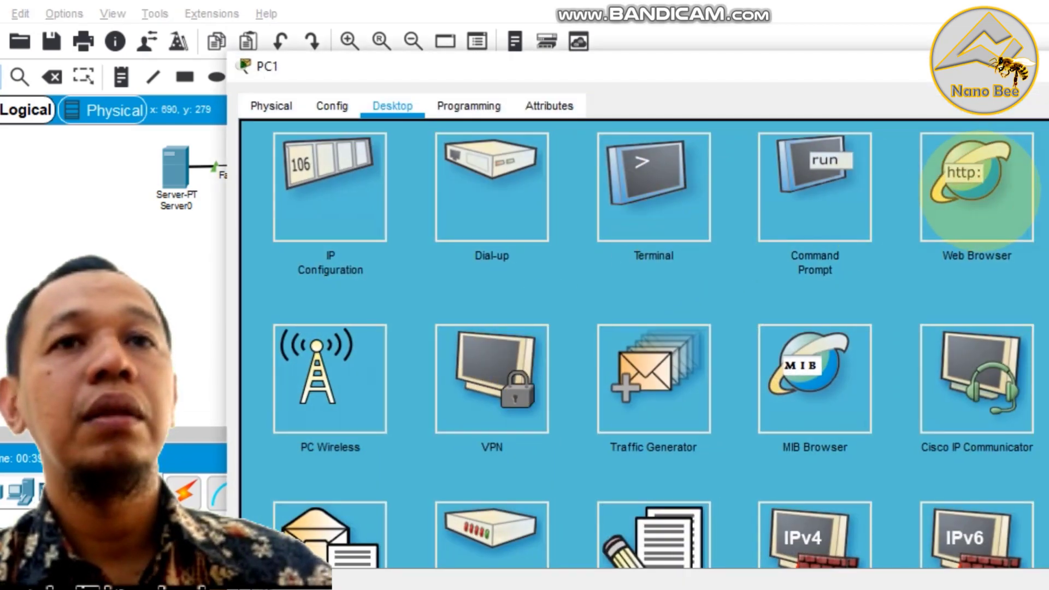
pyautogui.click(976, 185)
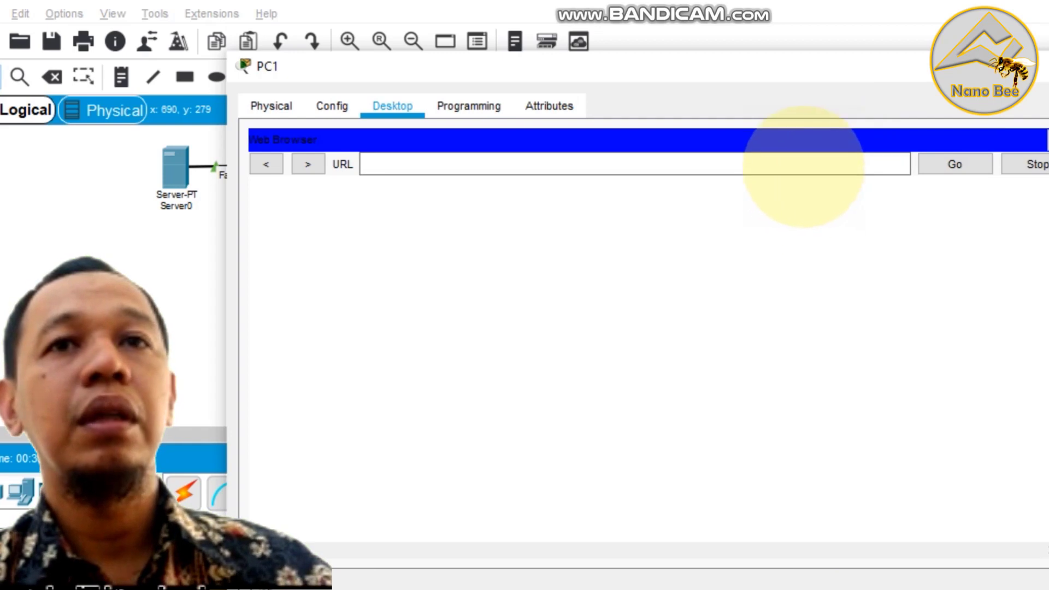
pyautogui.click(804, 165)
pyautogui.write('www.google.com')
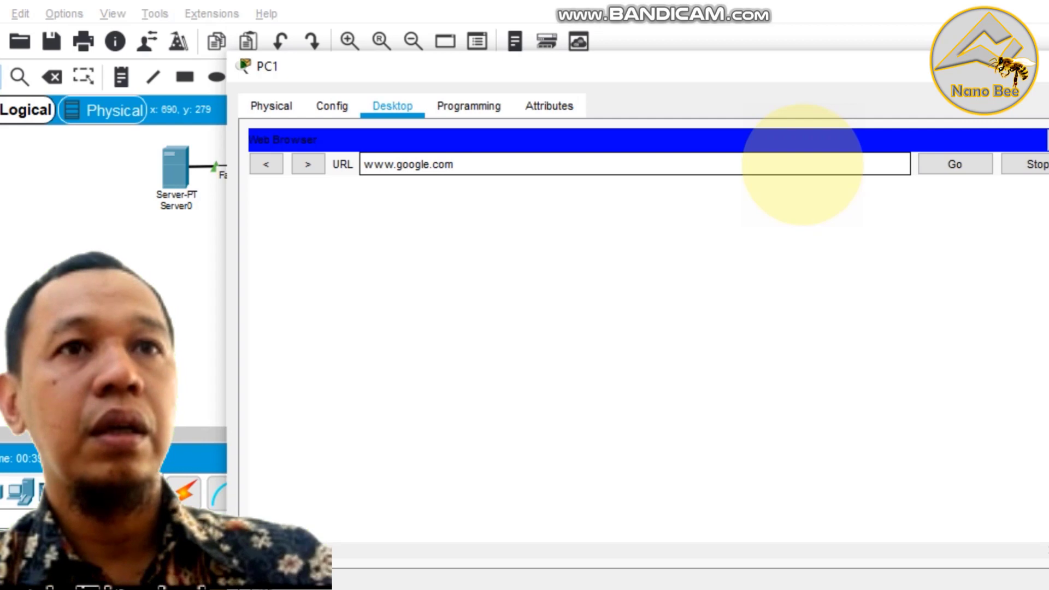
pyautogui.hotkey('ctrl', 'a')
pyautogui.hotkey('ctrl', 'c')
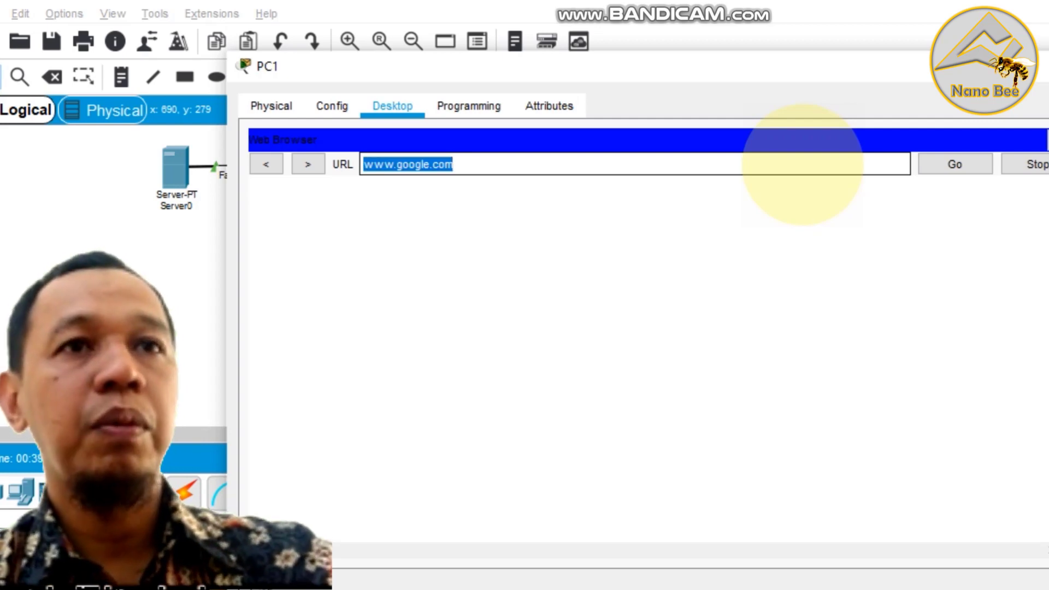
pyautogui.click(972, 167)
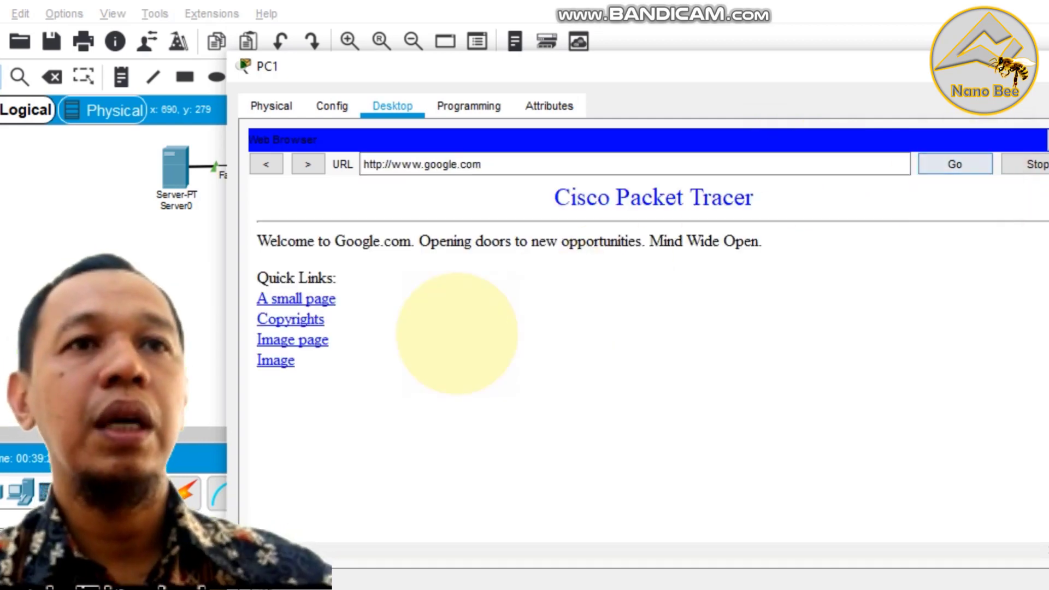
pyautogui.click(1044, 66)
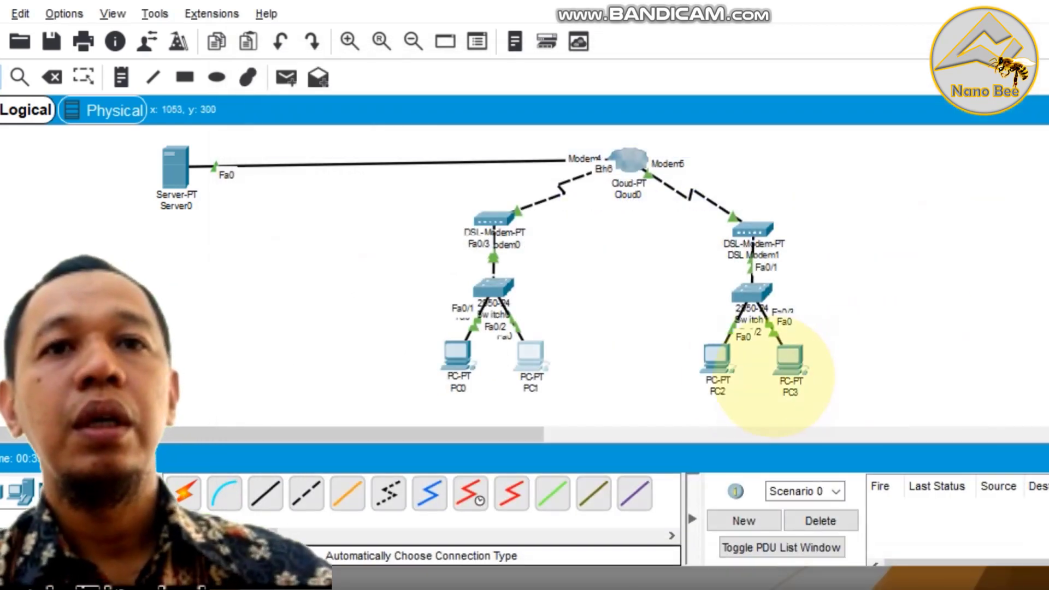
pyautogui.click(715, 362)
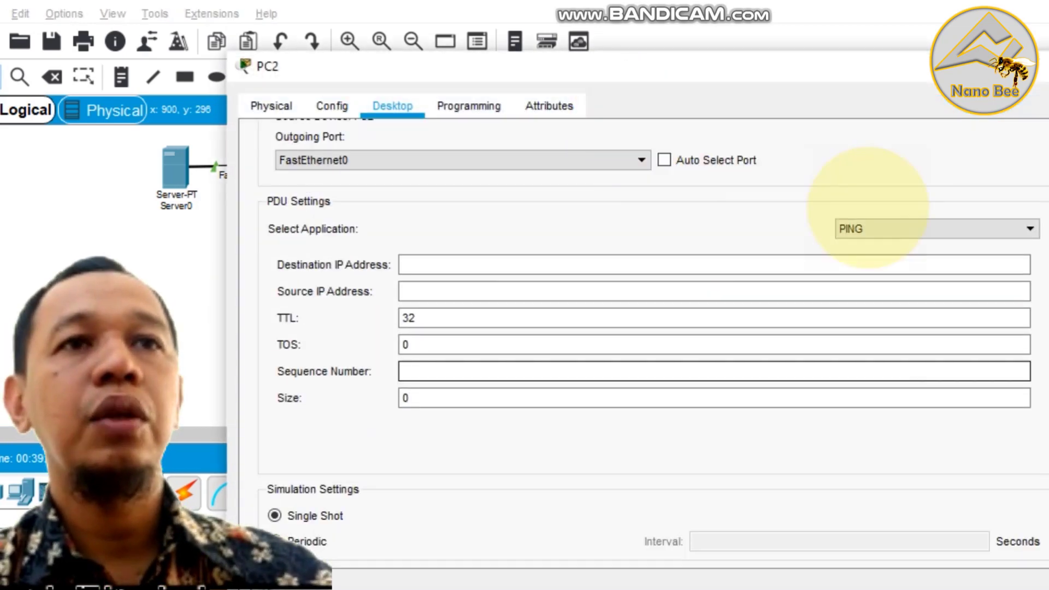
pyautogui.scroll(2, 1030, 227)
pyautogui.click(1039, 140)
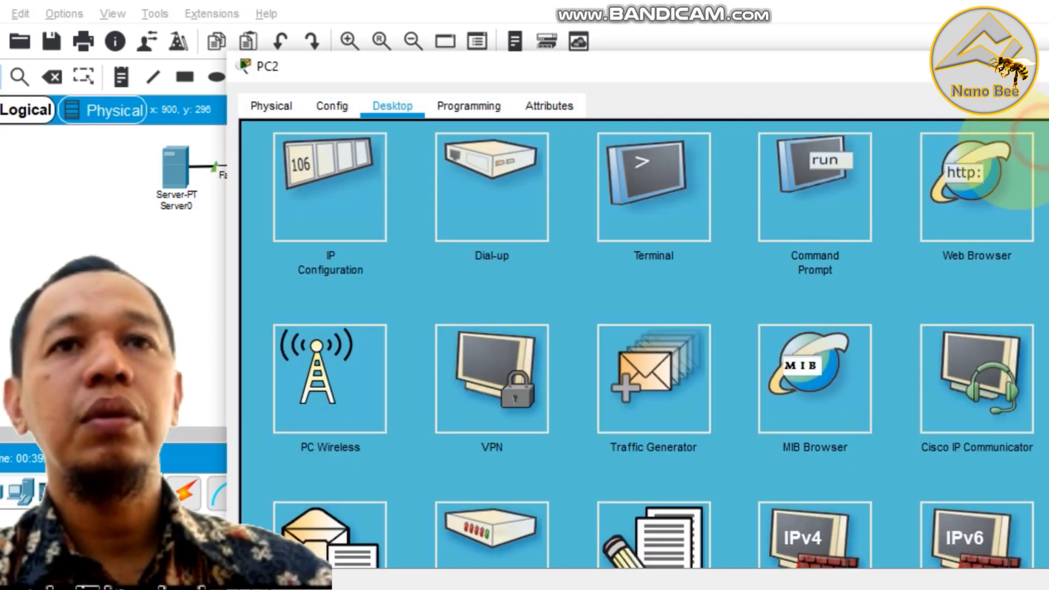
pyautogui.click(964, 223)
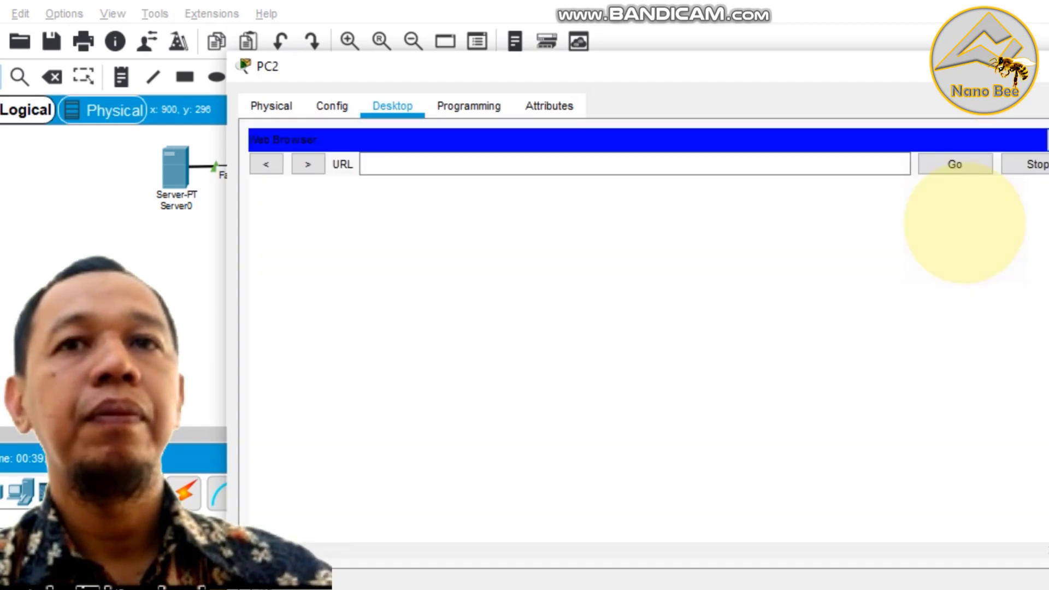
pyautogui.click(557, 165)
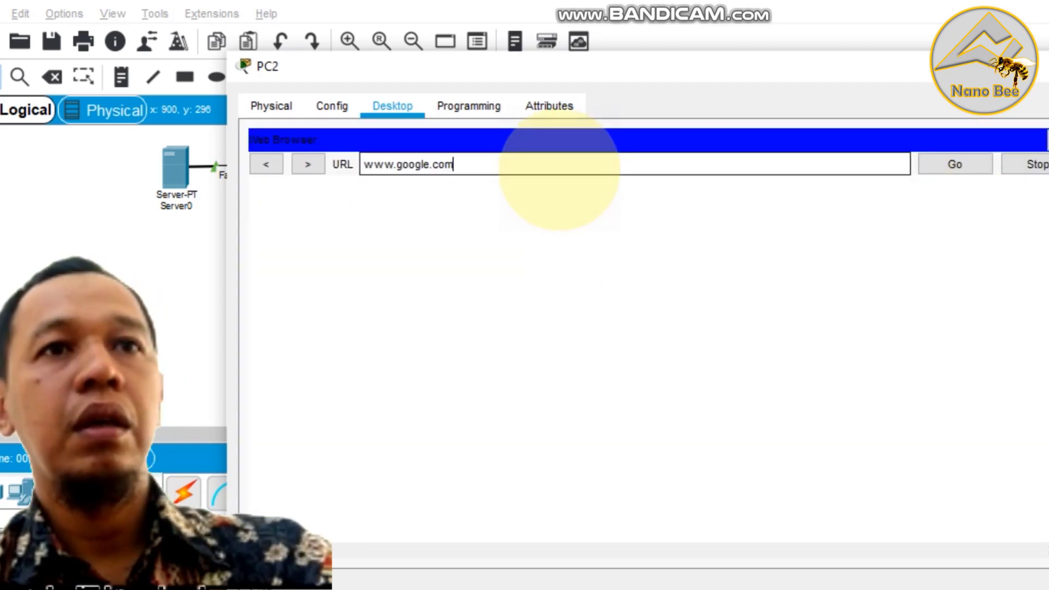
pyautogui.click(929, 164)
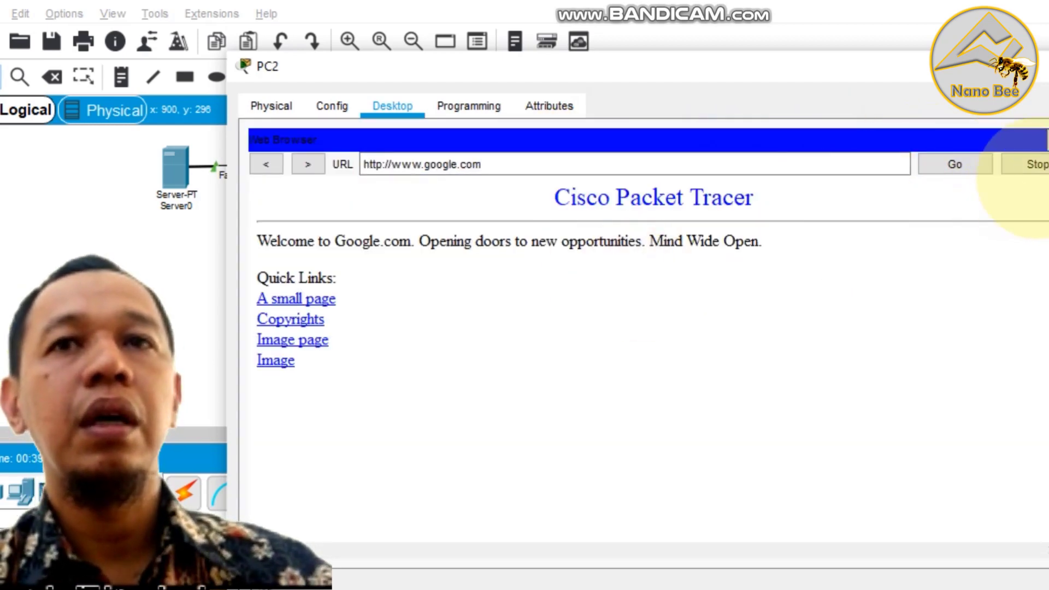
pyautogui.click(1038, 64)
pyautogui.click(797, 367)
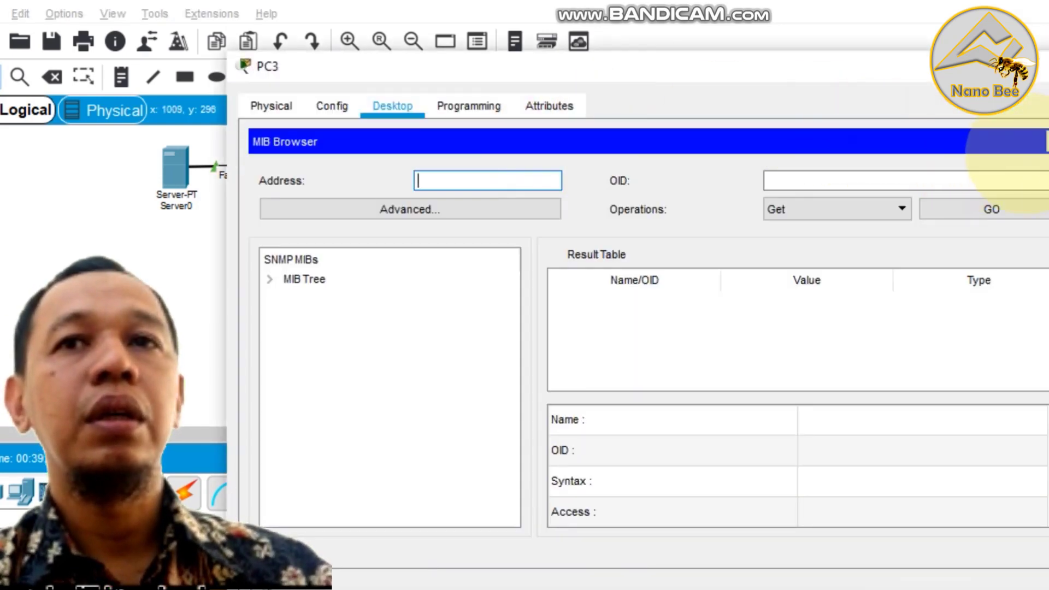
pyautogui.click(1040, 142)
pyautogui.click(994, 225)
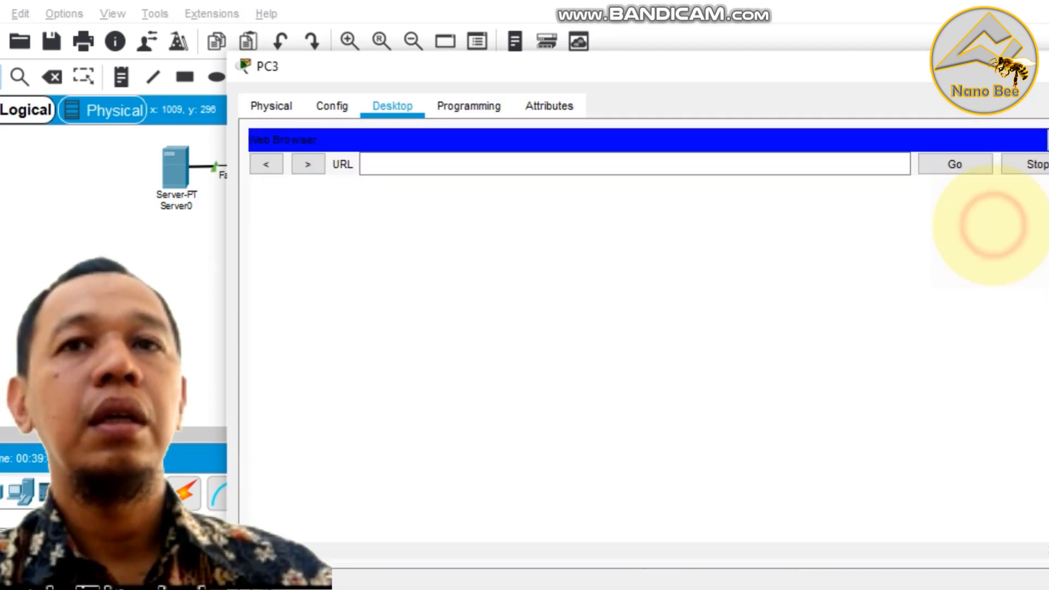
pyautogui.click(704, 165)
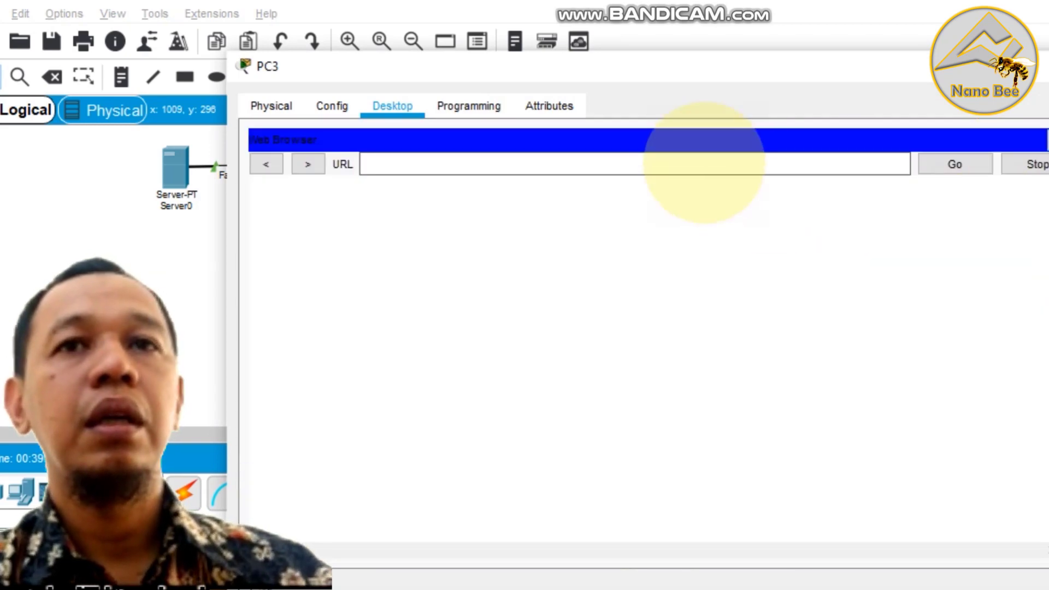
pyautogui.hotkey('ctrl', 'v')
pyautogui.click(948, 165)
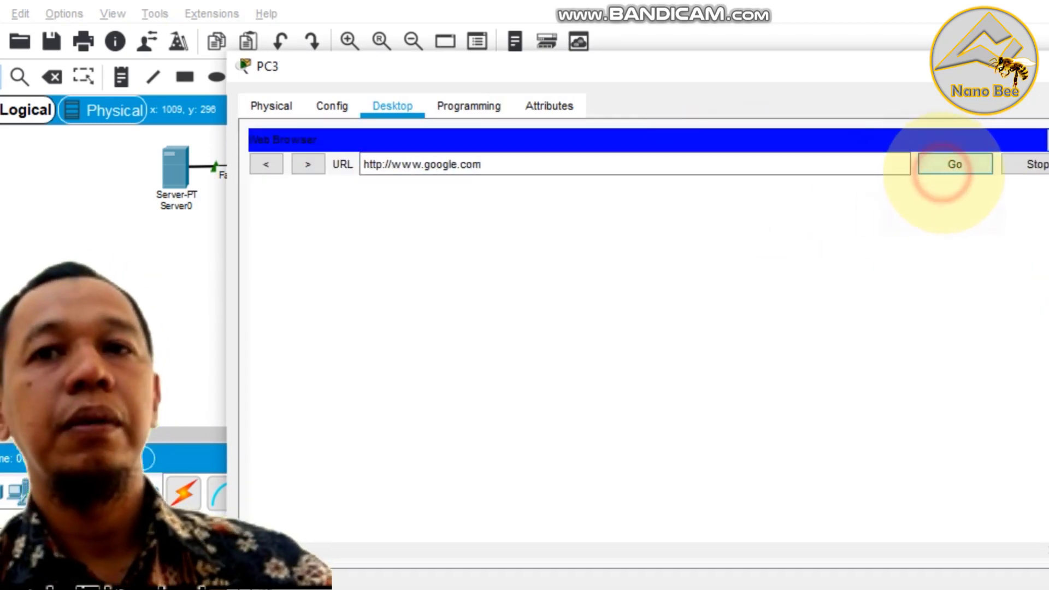
pyautogui.click(1036, 66)
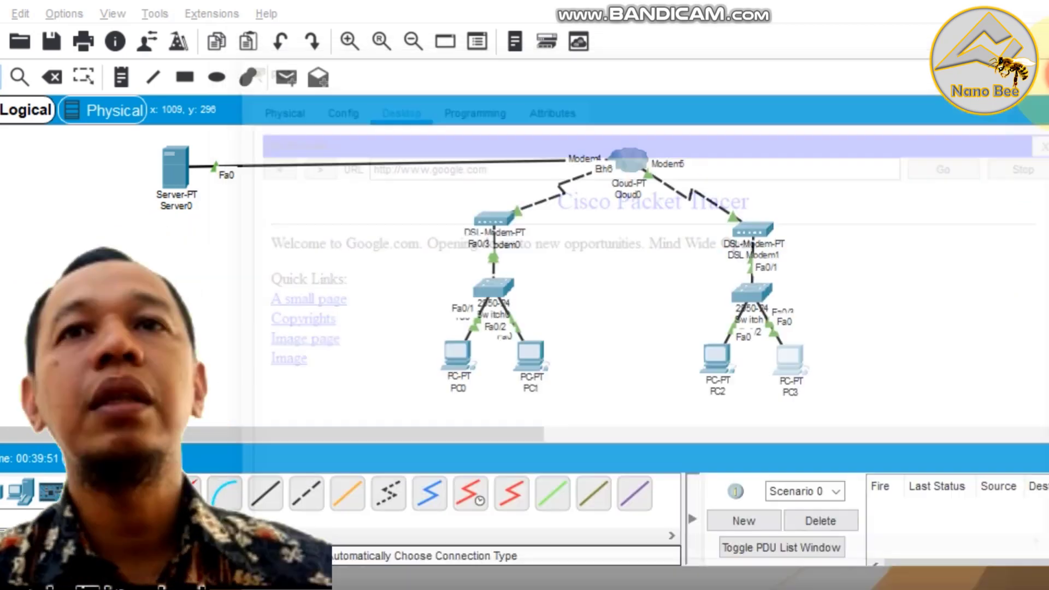
pyautogui.click(398, 244)
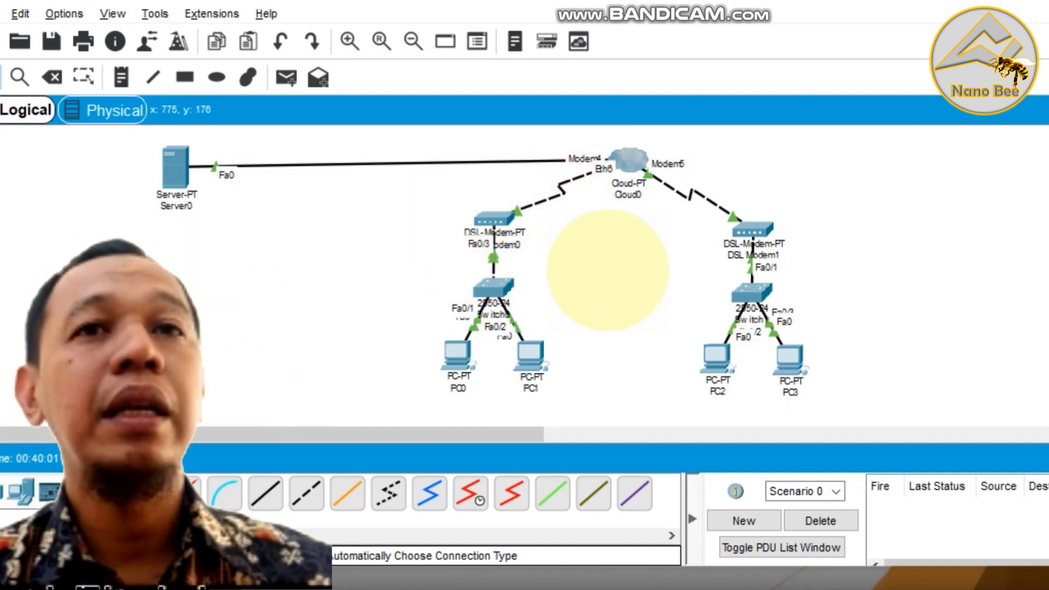
pyautogui.click(607, 270)
pyautogui.click(608, 270)
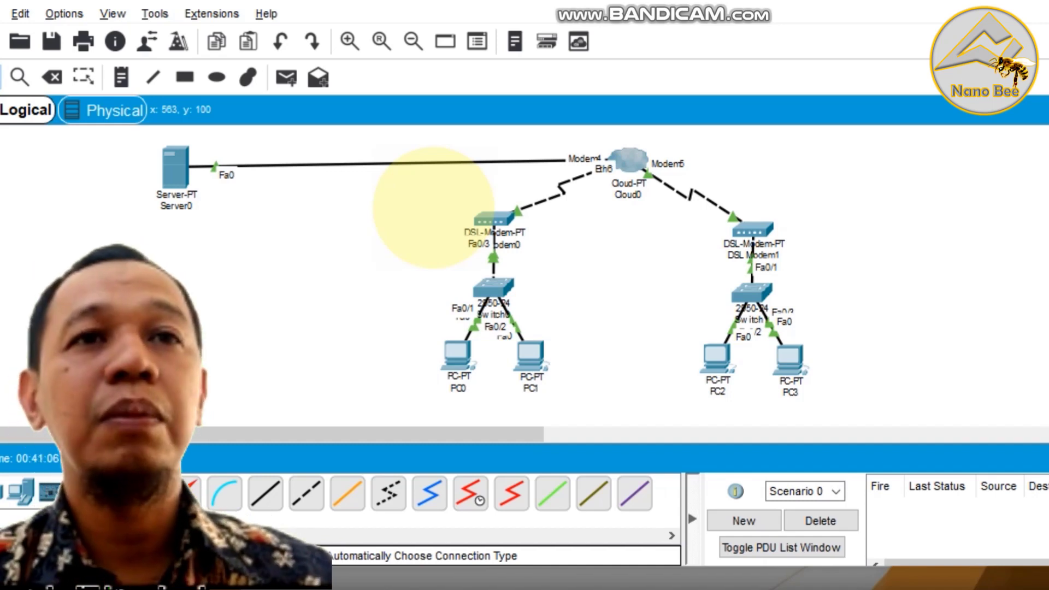
pyautogui.click(326, 228)
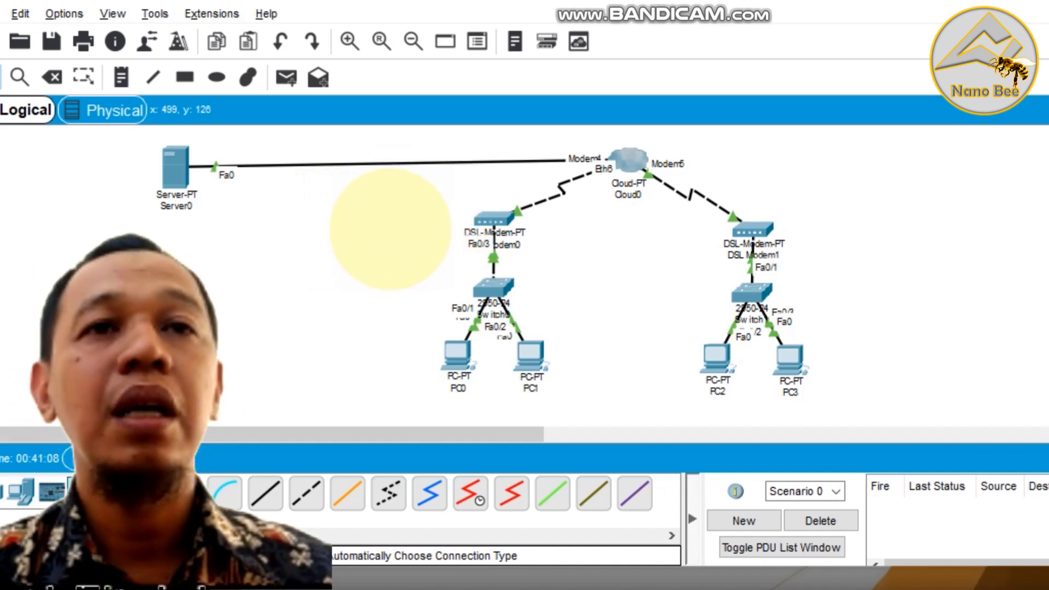